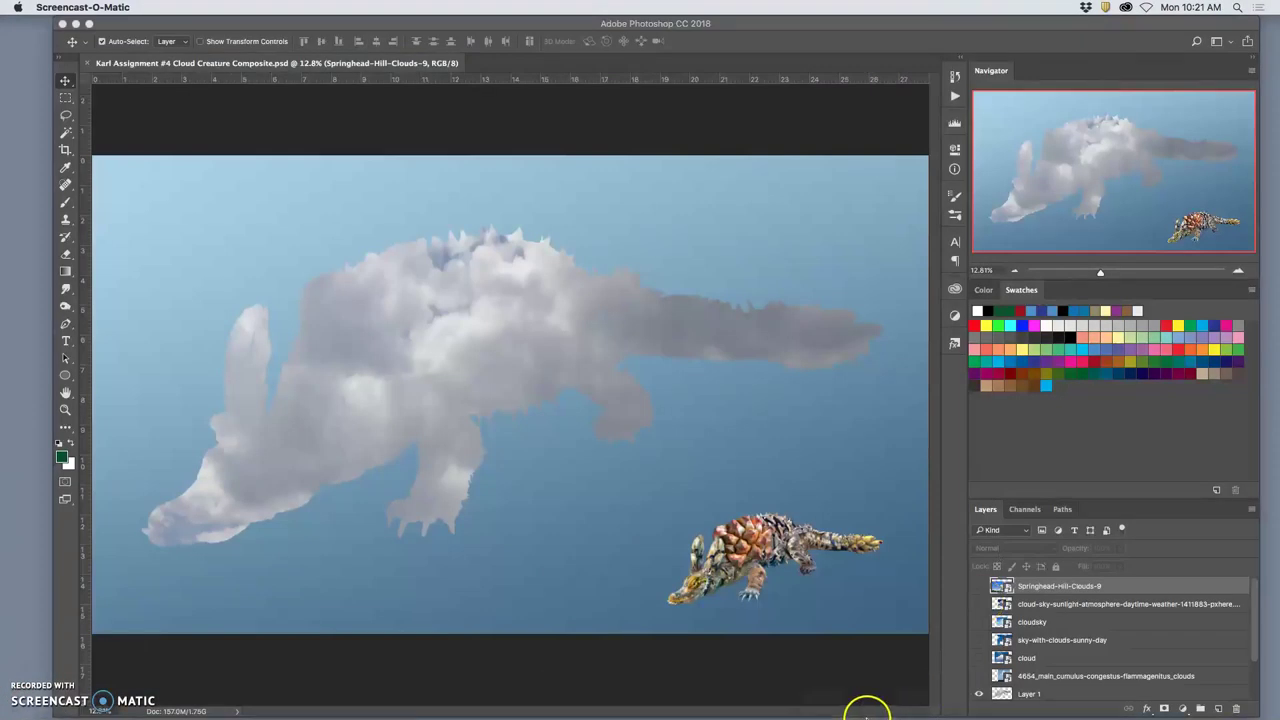
Drag cumulus-cloud.jpg from the Finder's Cloud Reference folder onto the composite canvas
mouse_move(866, 712)
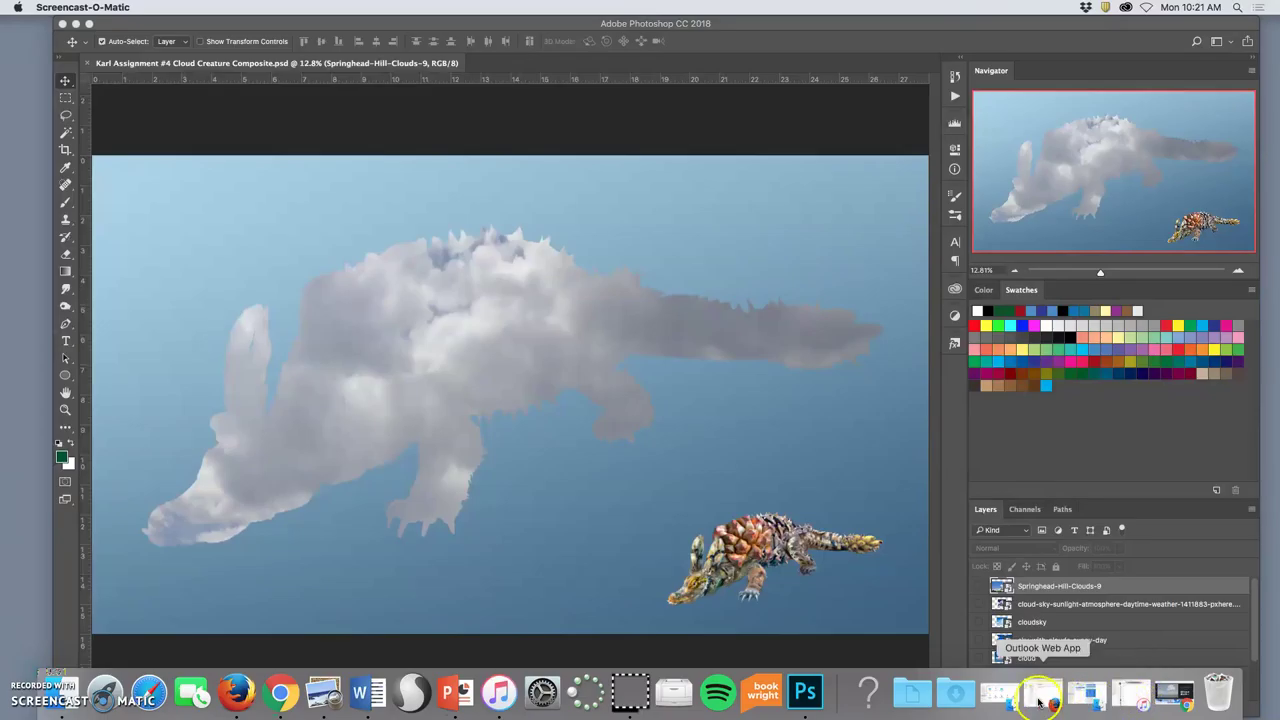
key("ctrl+Up")
left_click(1127, 600)
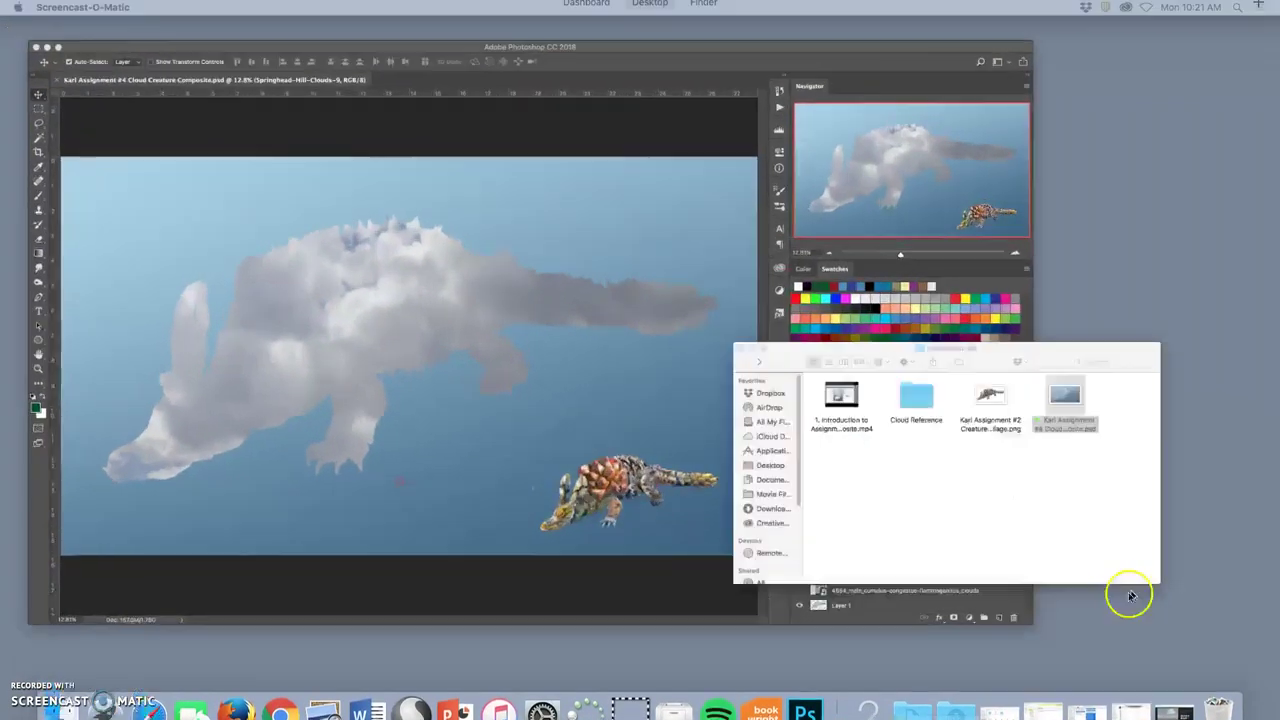
double_click(688, 268)
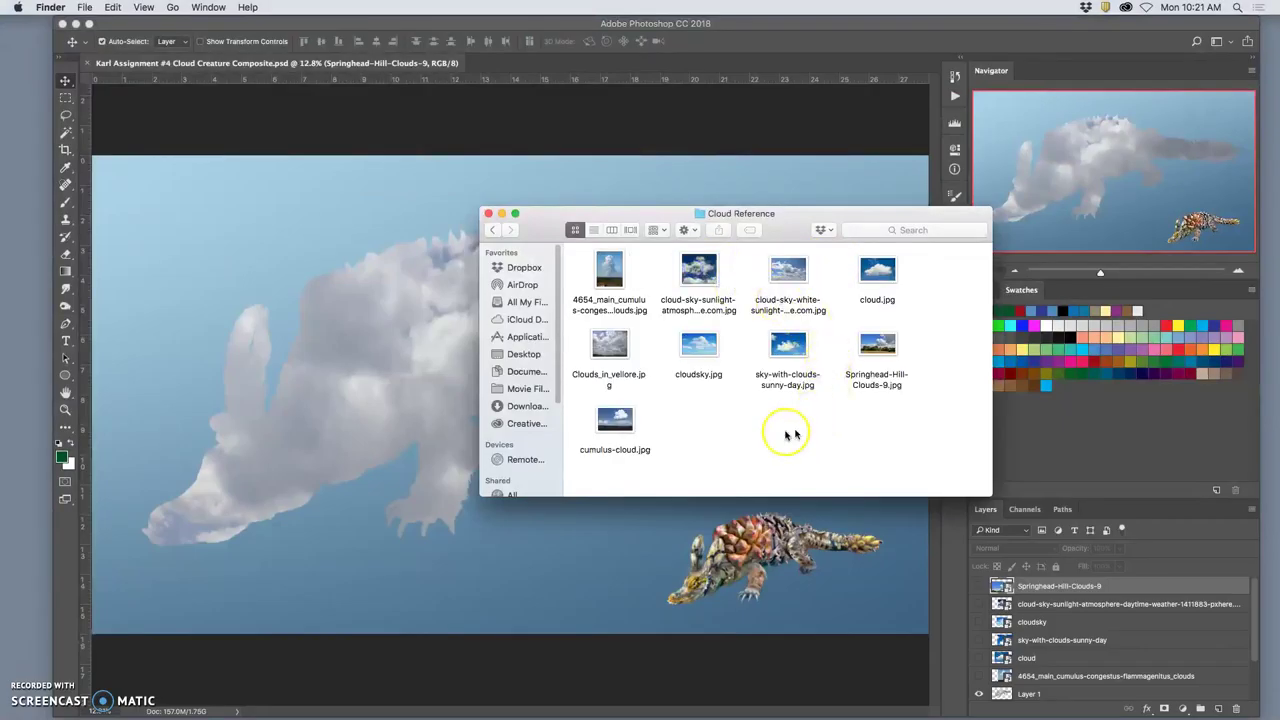
left_click(613, 424)
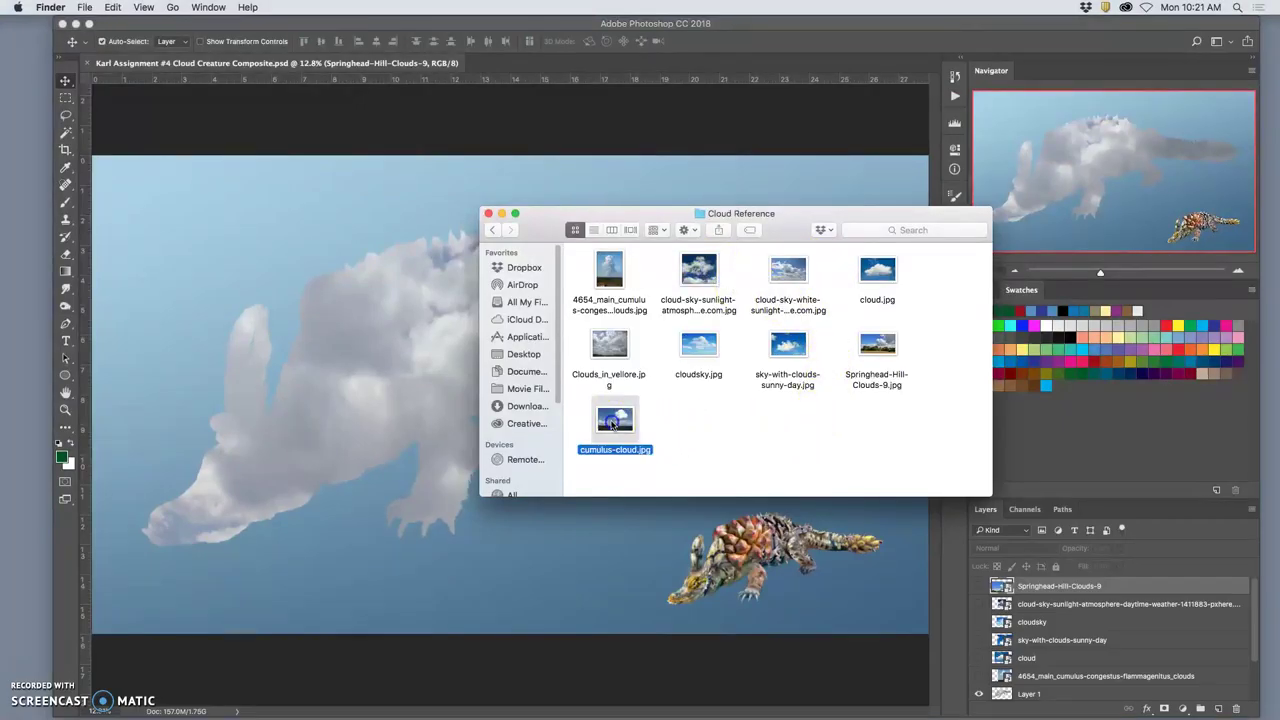
left_click_drag(613, 424, 353, 420)
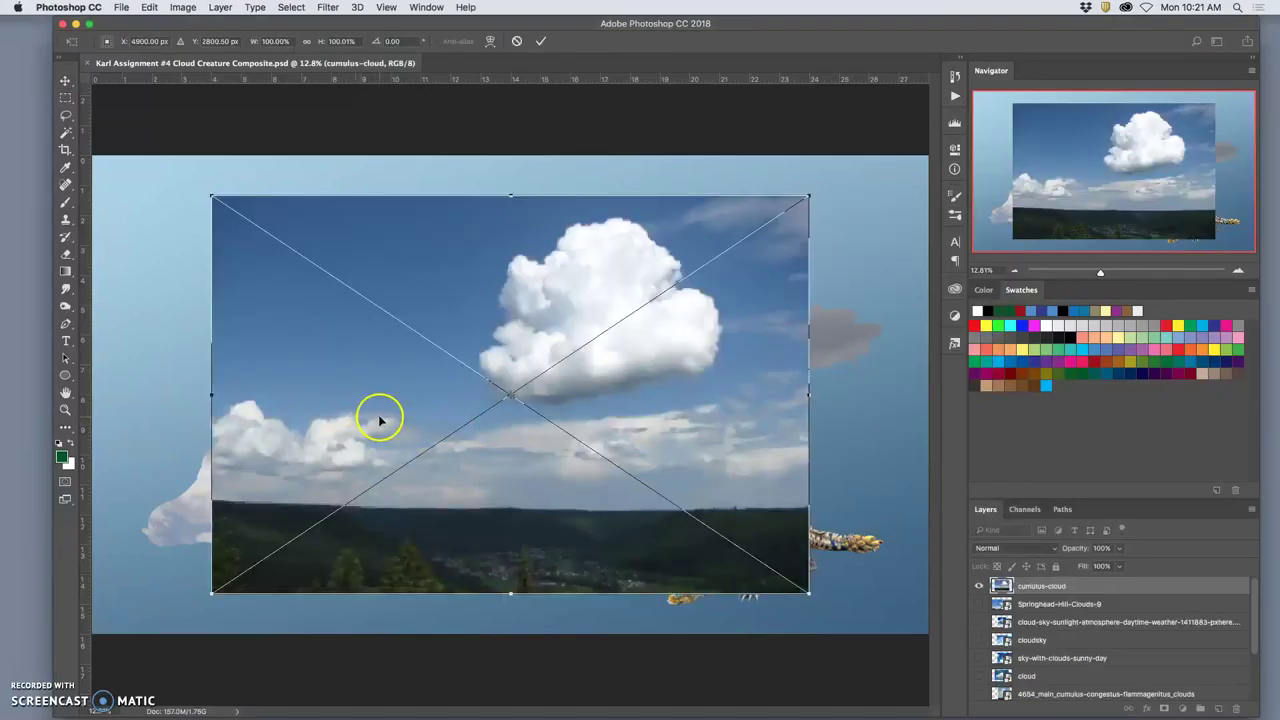
Scale the placed cumulus photo up to about 143% by 130%
left_click_drag(212, 592, 62, 672)
left_click_drag(851, 186, 843, 225)
left_click_drag(826, 697, 885, 700)
left_click(651, 432)
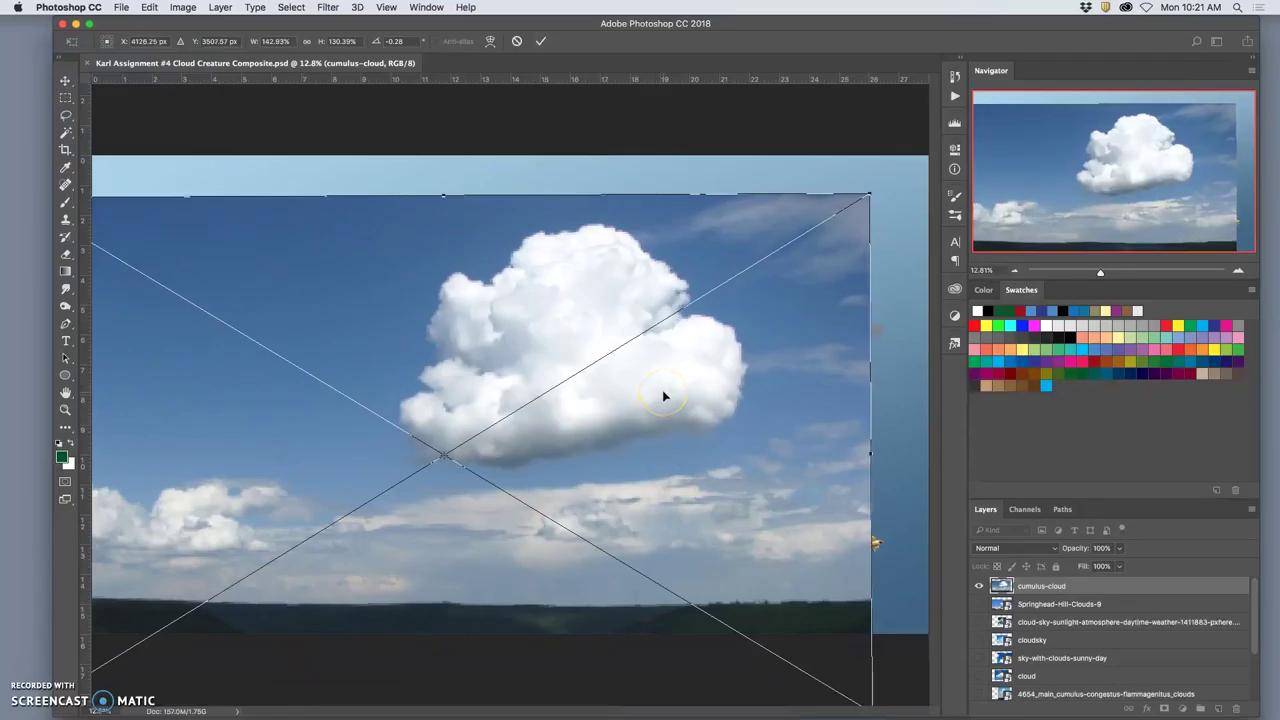
Try a vertical flip and move, undo them, flip it back upright and commit
right_click(777, 313)
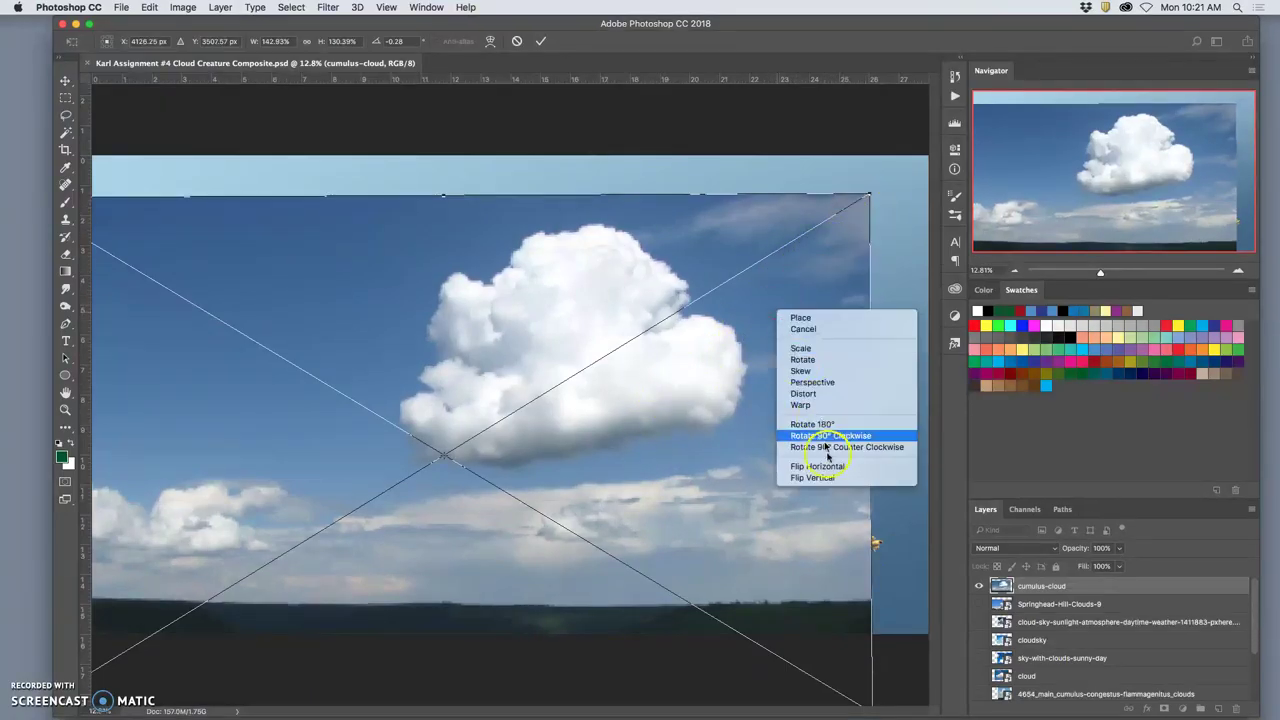
left_click(828, 477)
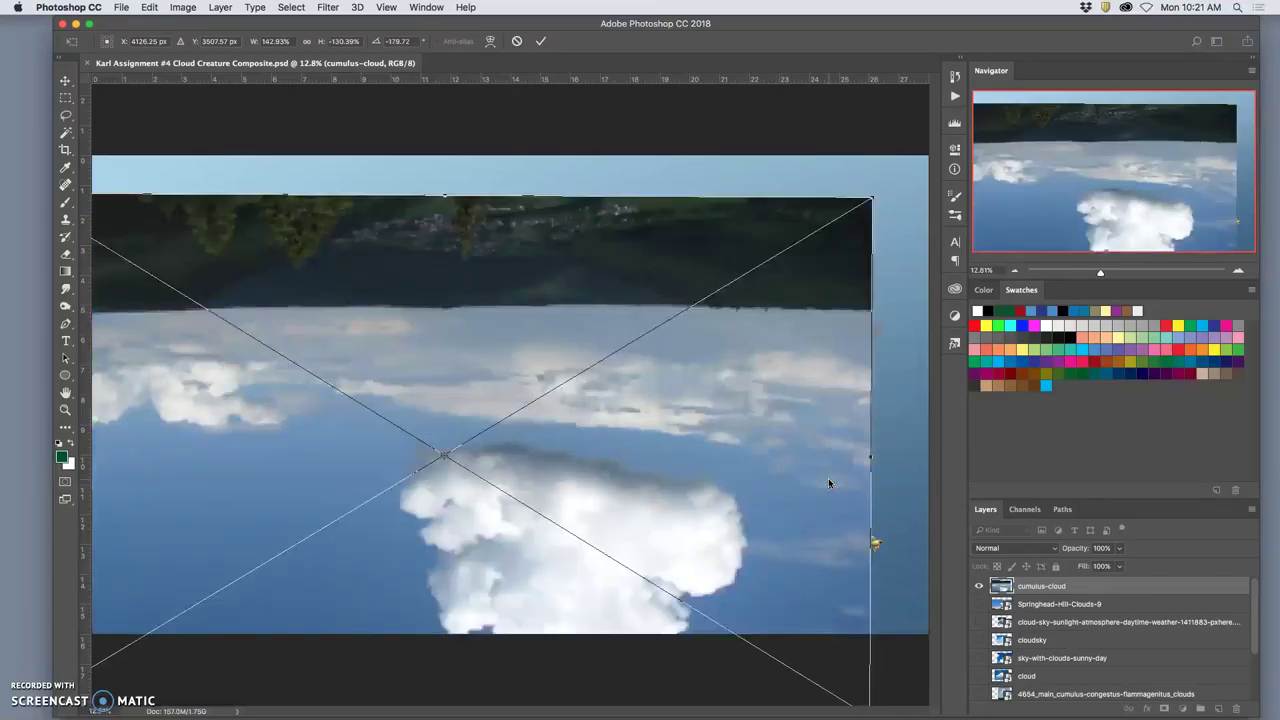
left_click_drag(701, 479, 557, 291)
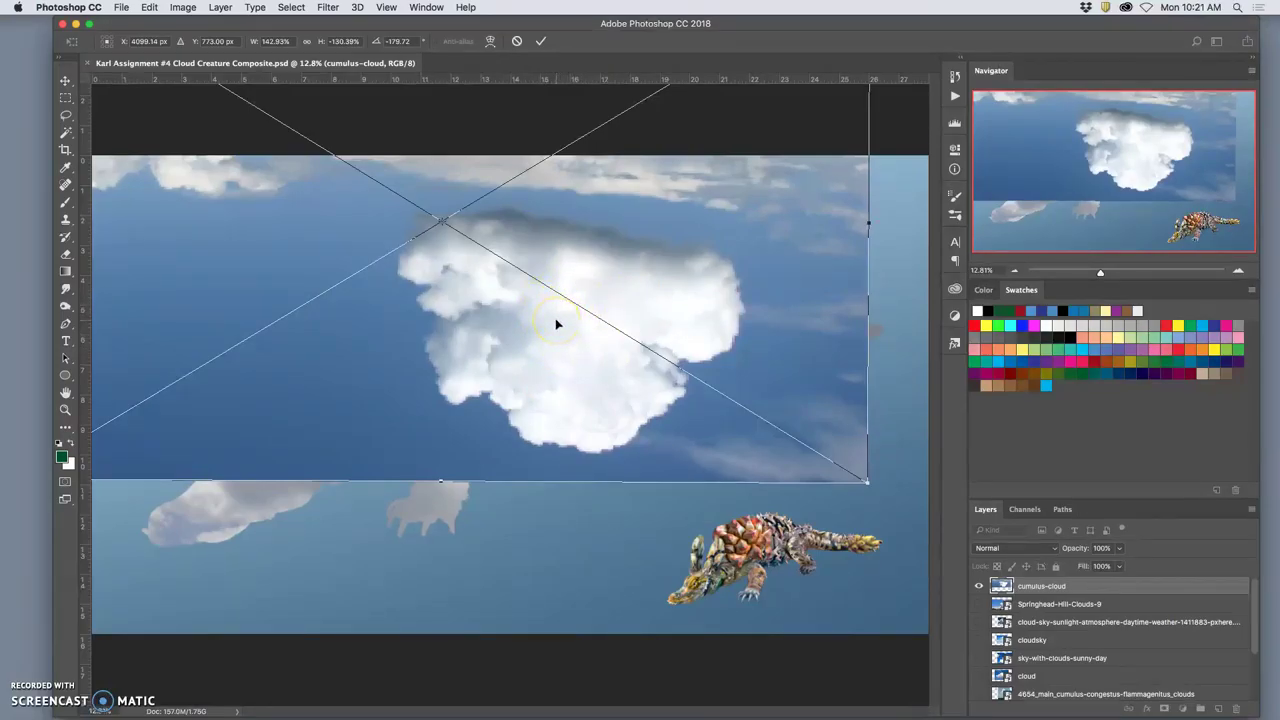
key("ctrl+z")
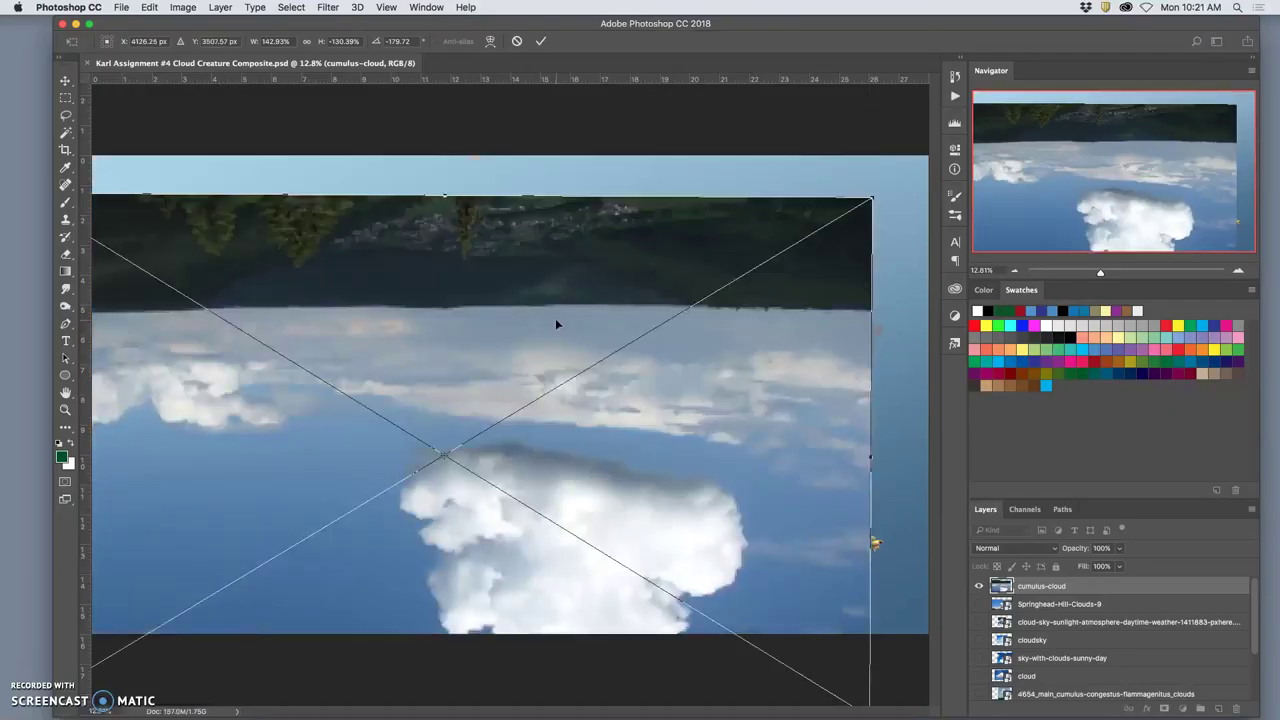
key("ctrl+z")
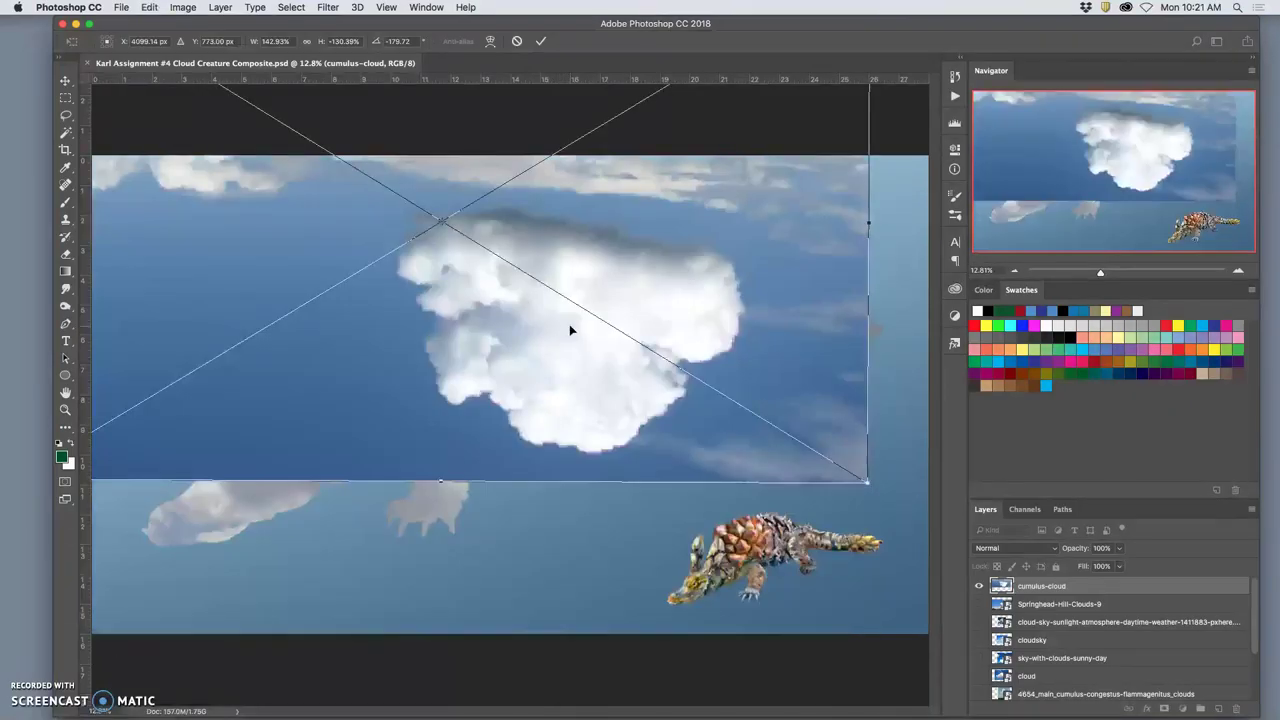
key("ctrl+z")
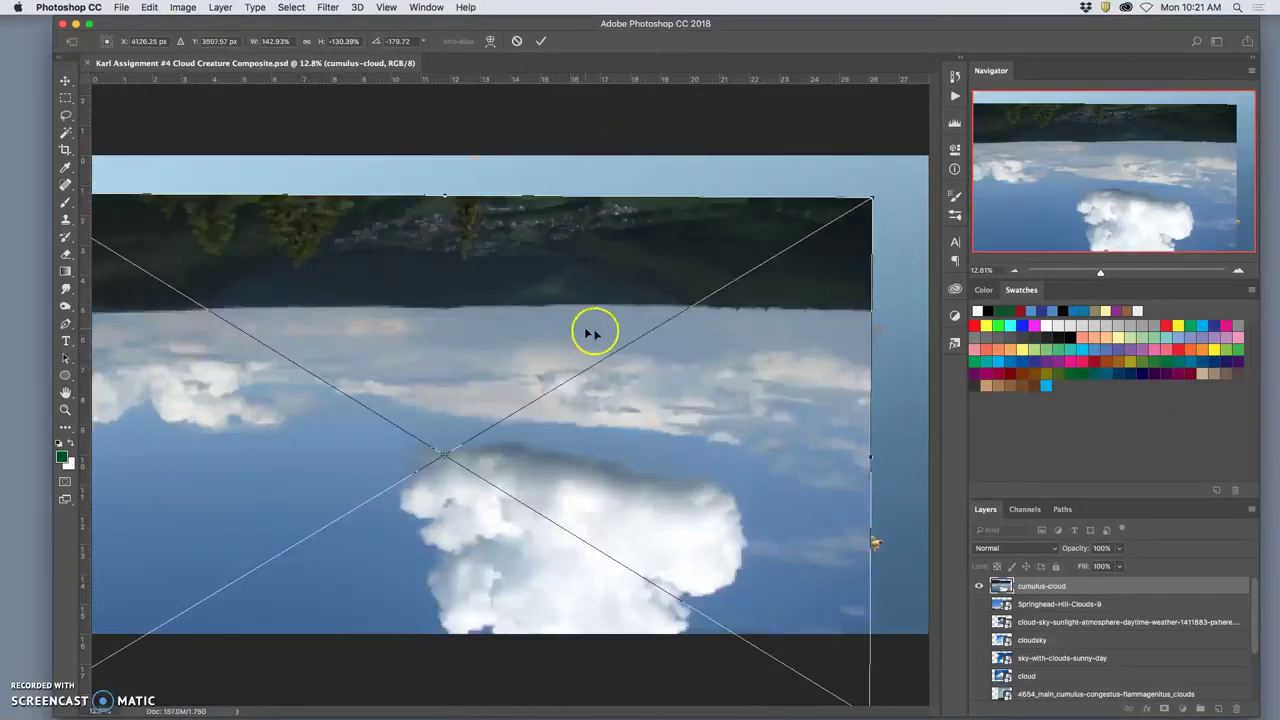
right_click(718, 368)
left_click(760, 537)
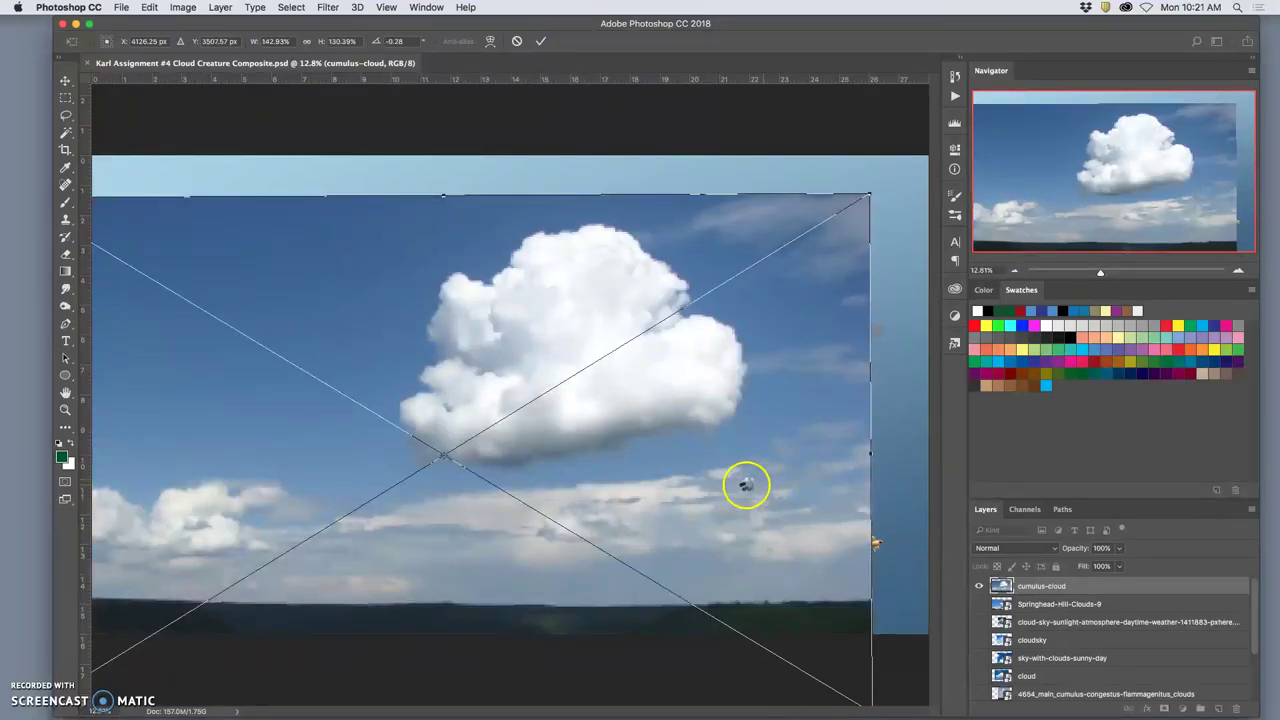
key("Return")
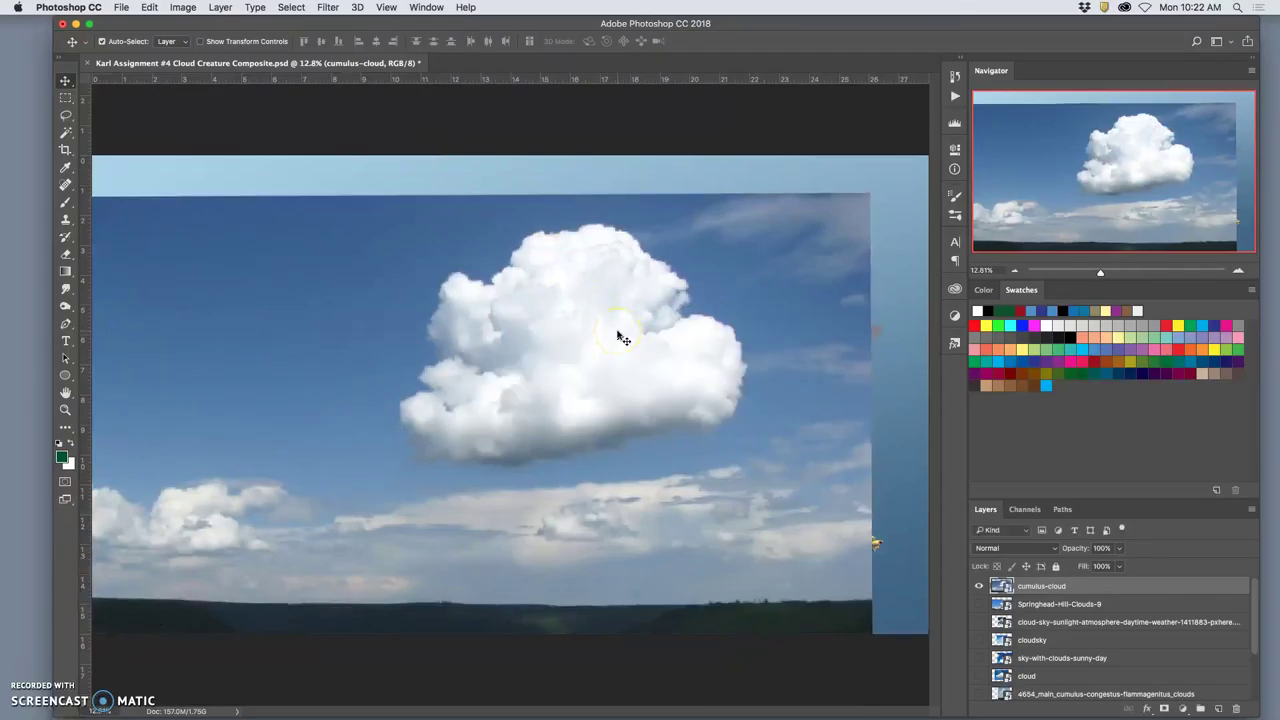
Lasso the big cumulus cloud and copy it to new Layer 4
left_click(65, 115)
left_click_drag(549, 216, 549, 216)
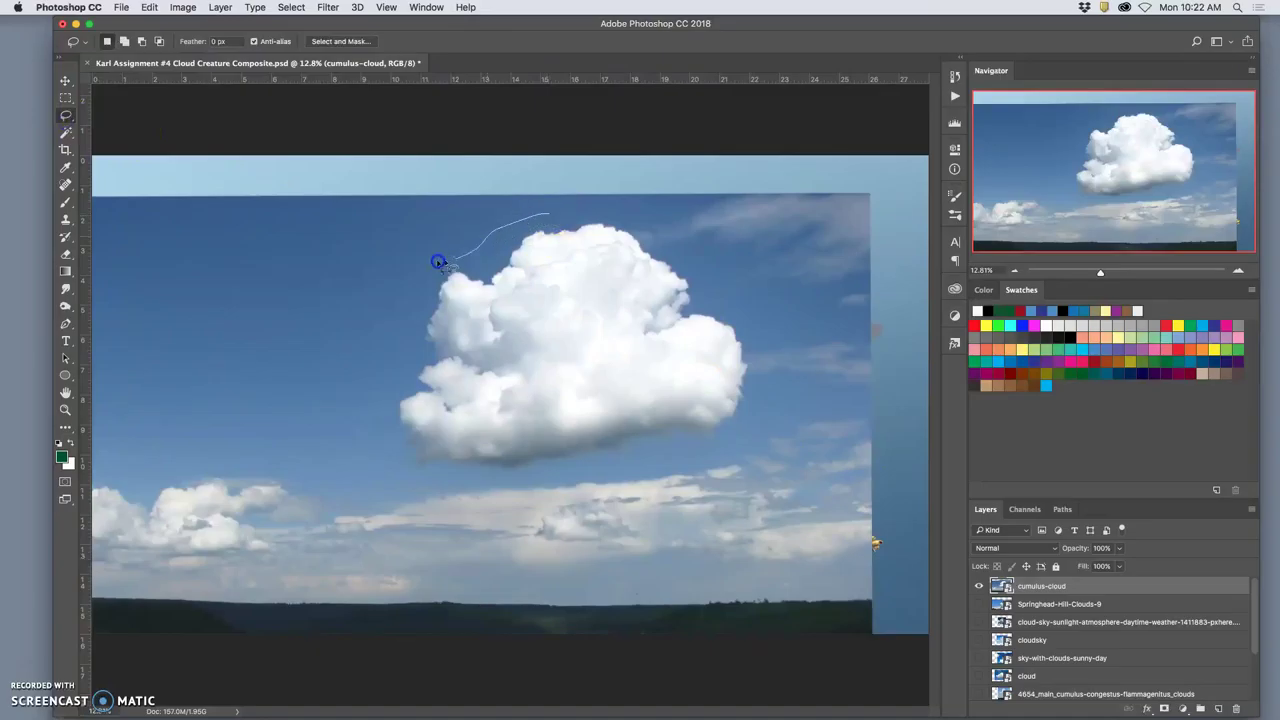
mouse_move(534, 477)
left_mouse_down()
mouse_move(627, 472)
mouse_move(675, 454)
left_mouse_up()
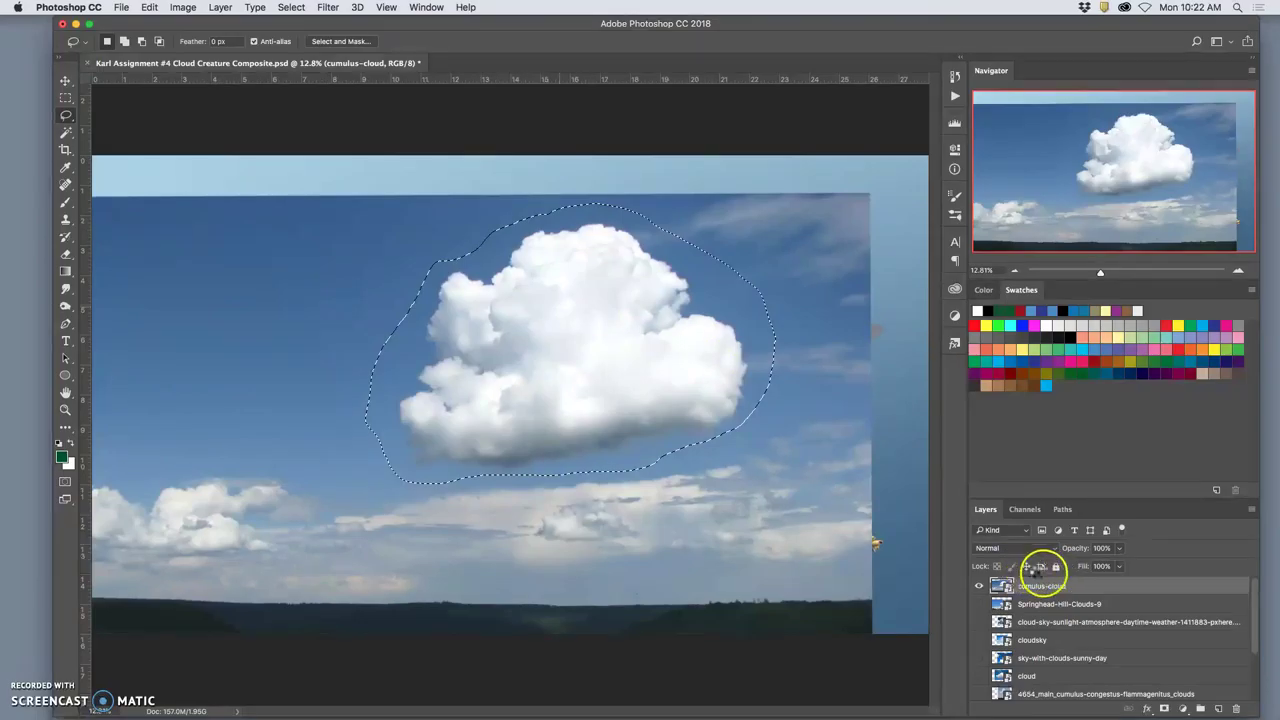
key("super+d")
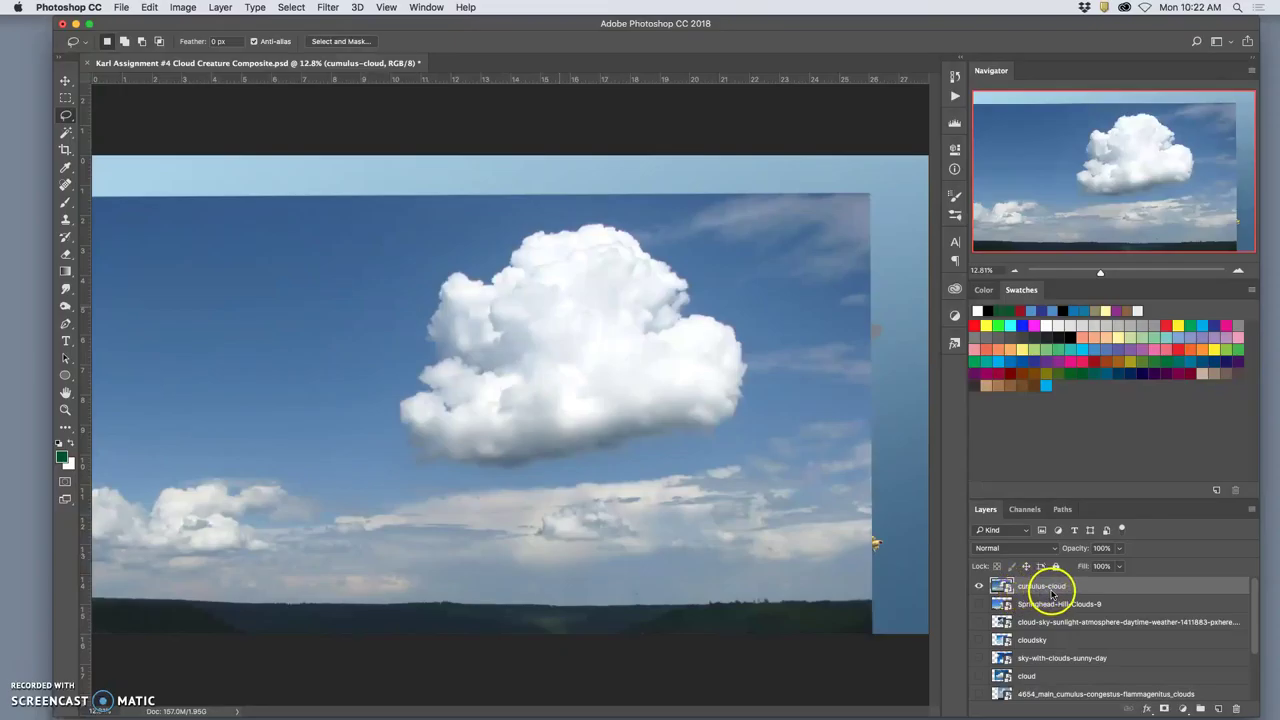
Delete the full cumulus-cloud photo layer
scroll(1063, 601, "down", 3)
scroll(1063, 601, "up", 3)
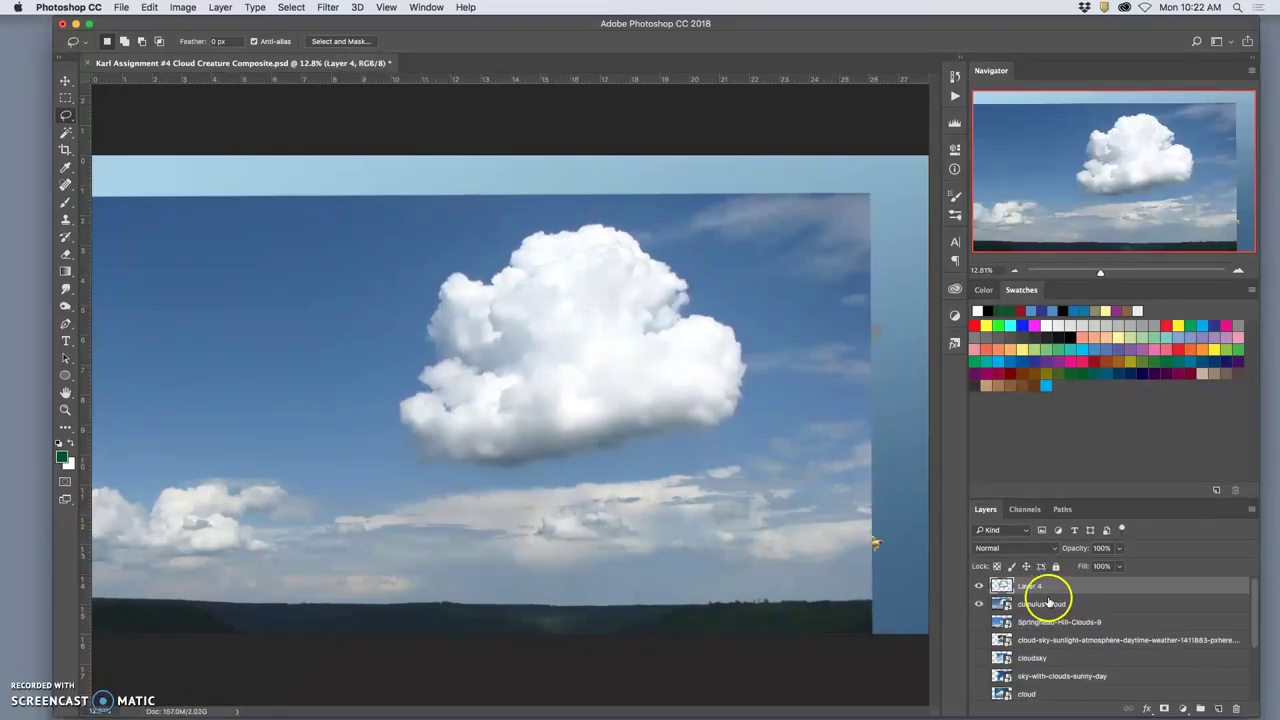
left_click(1036, 605)
key("Delete")
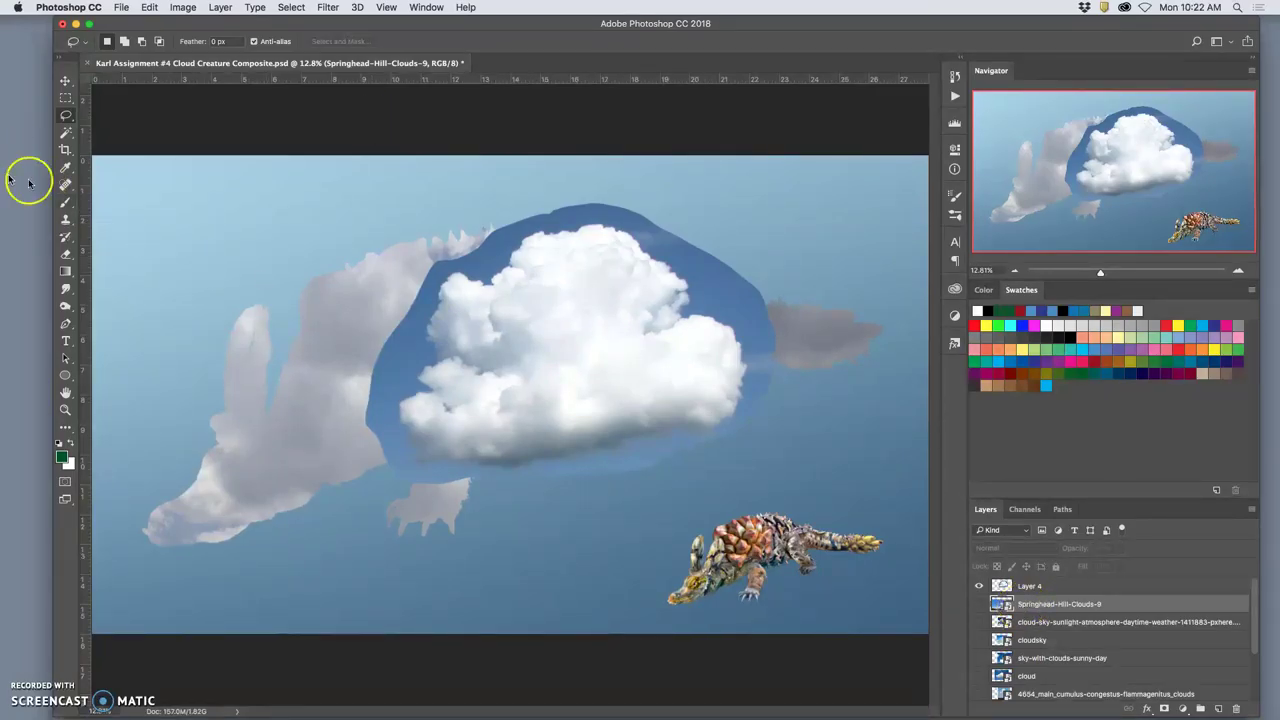
Set up a soft eraser with 0% hardness, 608 px size and 100% opacity on Layer 4
left_click(66, 254)
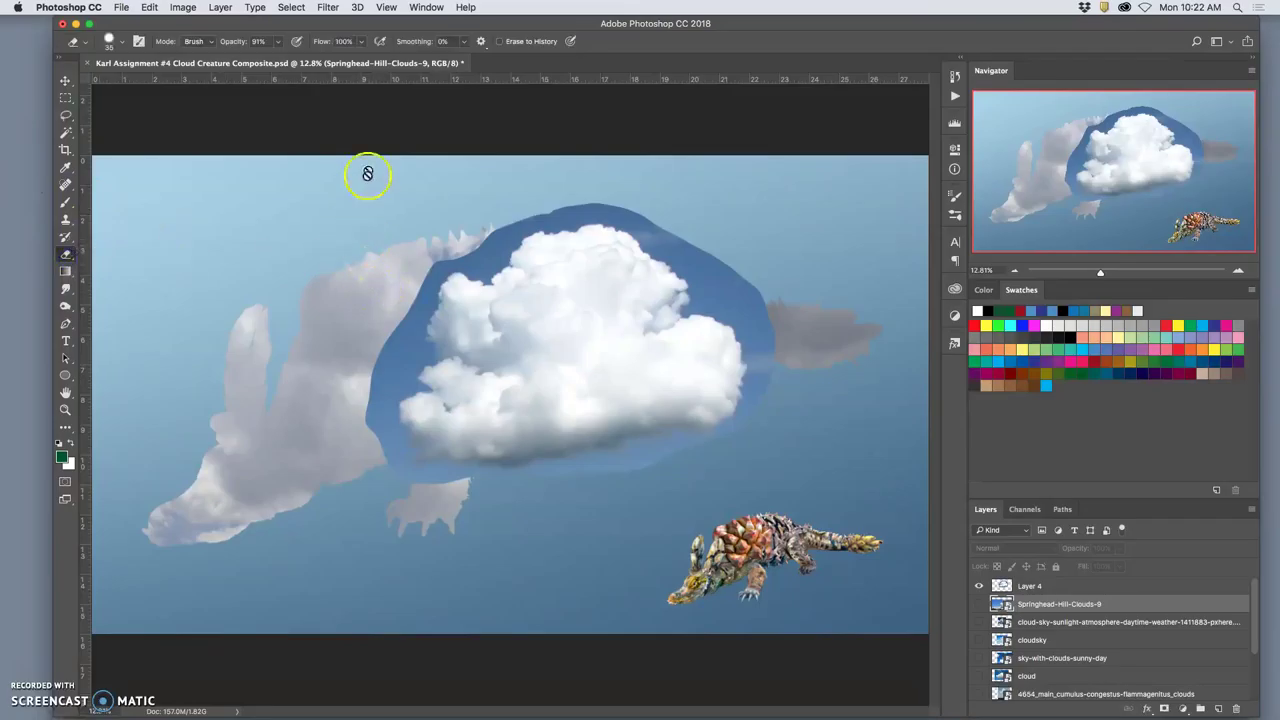
left_click(122, 45)
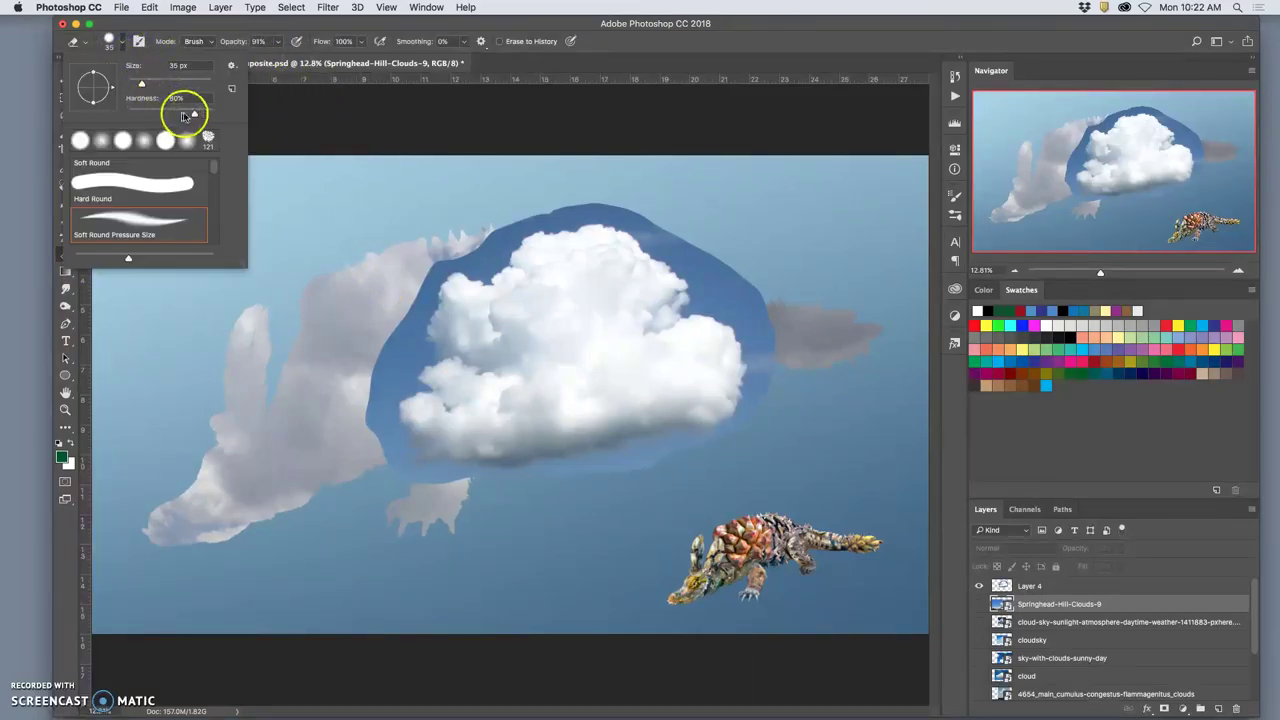
left_click(187, 114)
left_click_drag(141, 84, 199, 81)
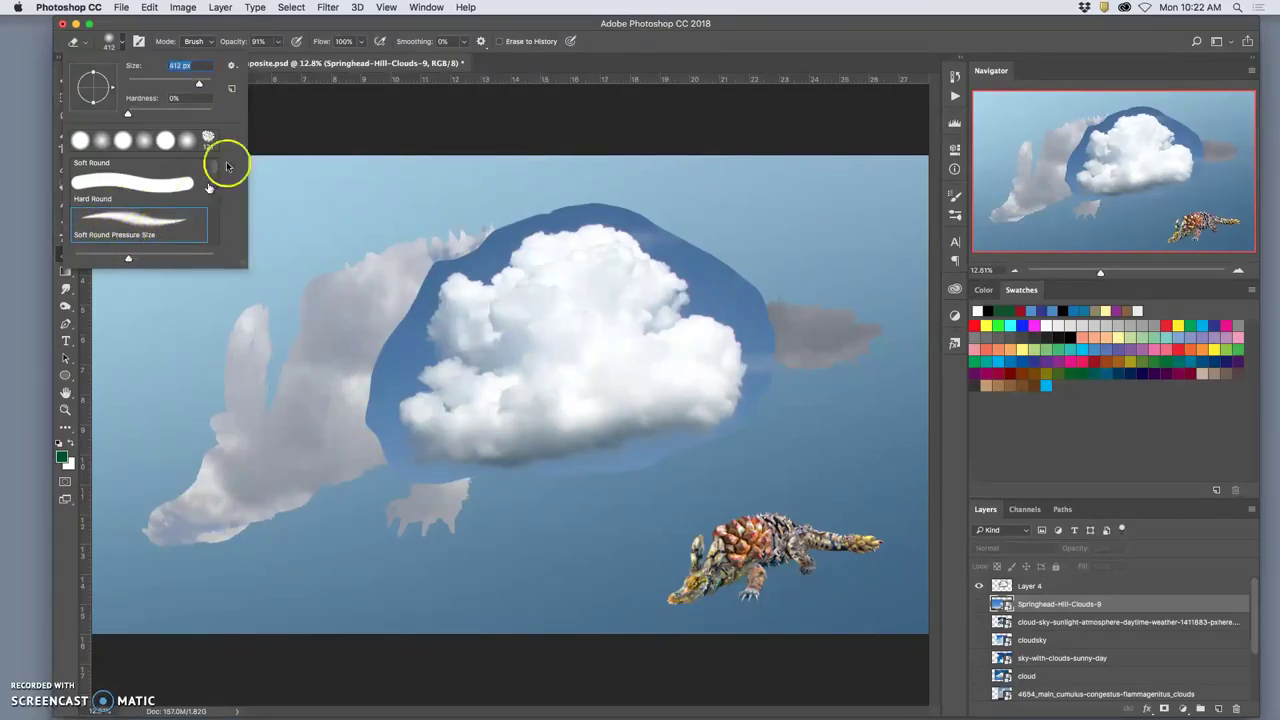
left_click(279, 43)
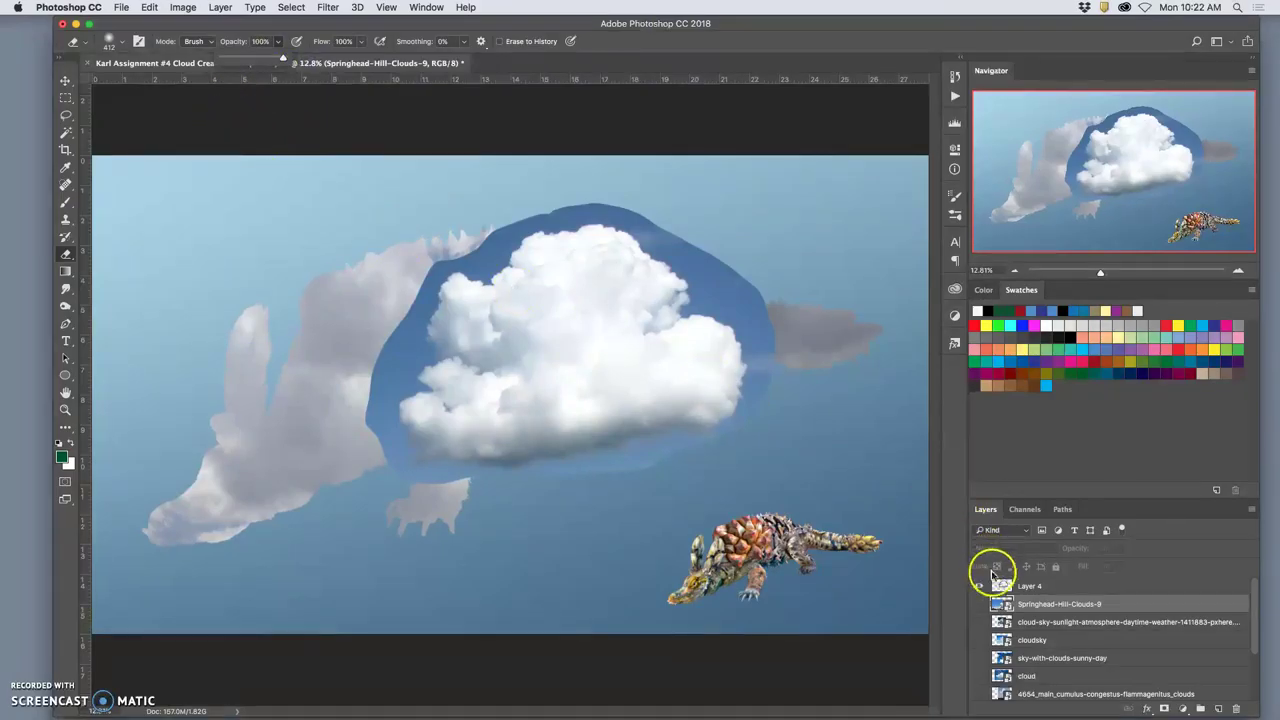
left_click(1049, 586)
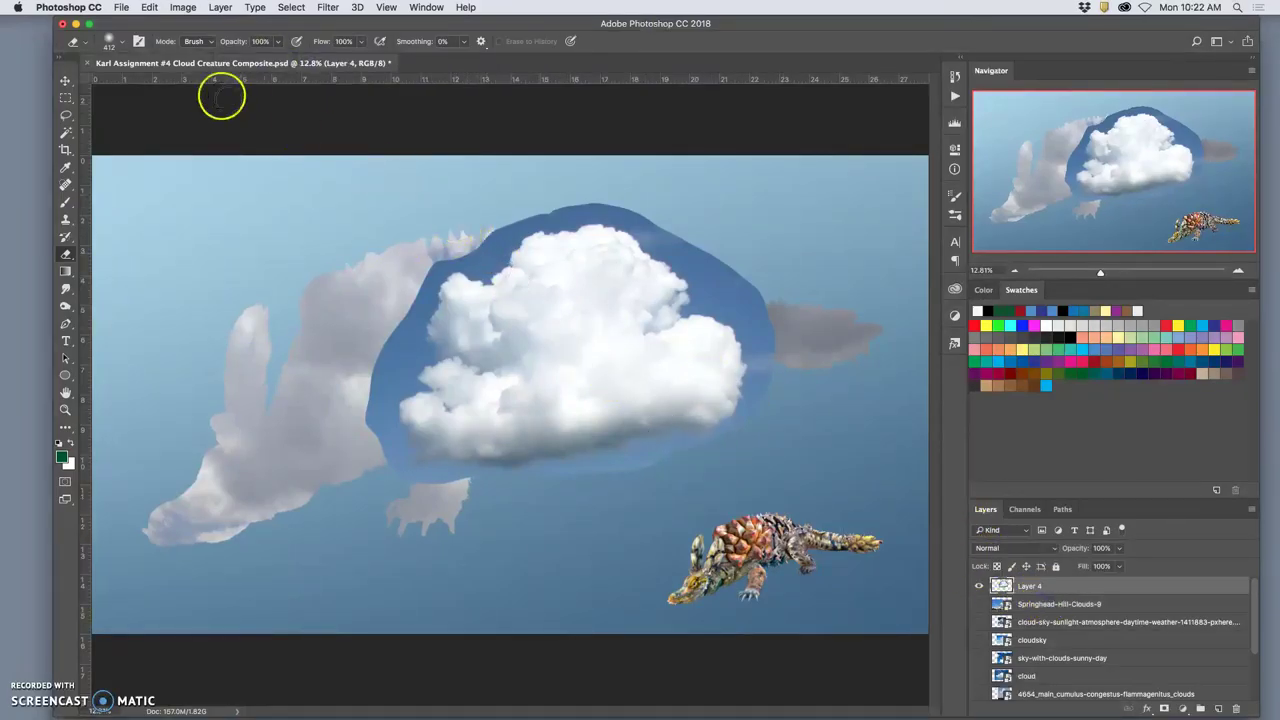
left_click(124, 42)
left_click(199, 87)
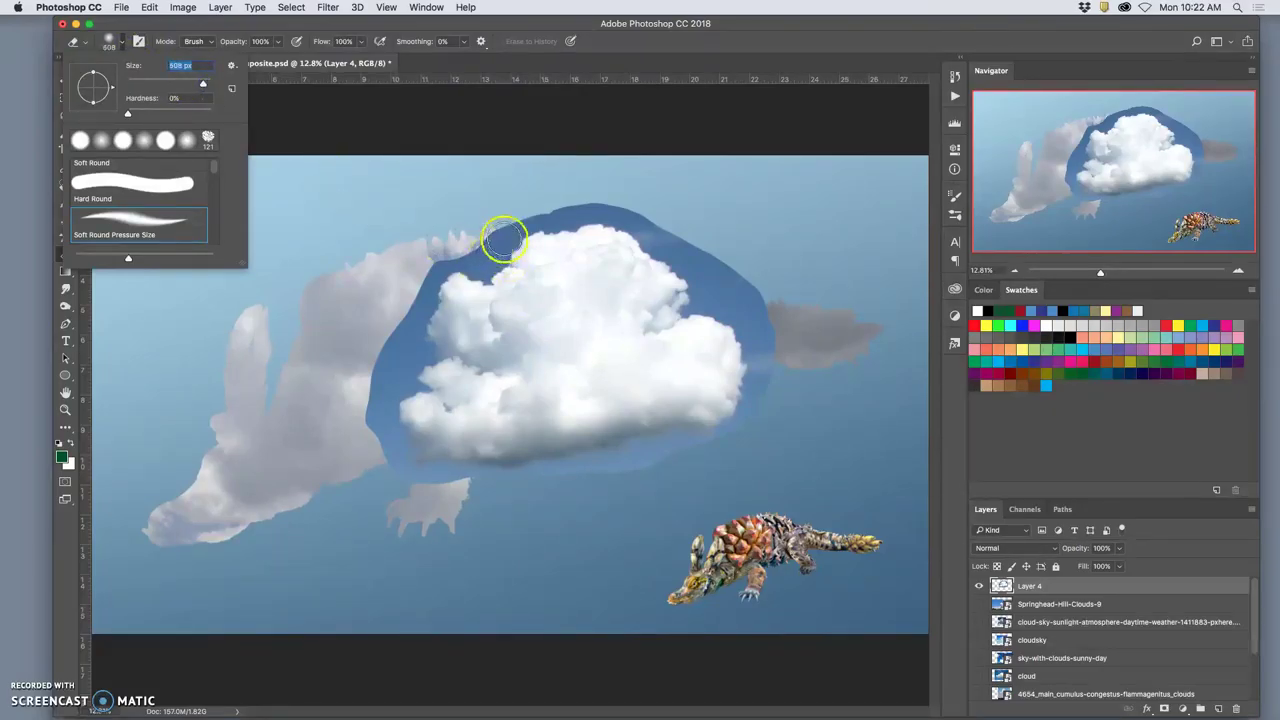
left_click(503, 216)
Erase the blue sky along the cloud's upper-left edge, right side and underside
mouse_move(515, 214)
left_mouse_down()
mouse_move(431, 264)
mouse_move(416, 317)
mouse_move(354, 398)
mouse_move(351, 429)
mouse_move(409, 498)
mouse_move(395, 479)
mouse_move(442, 491)
mouse_move(431, 486)
mouse_move(619, 481)
mouse_move(570, 488)
mouse_move(634, 471)
left_mouse_up()
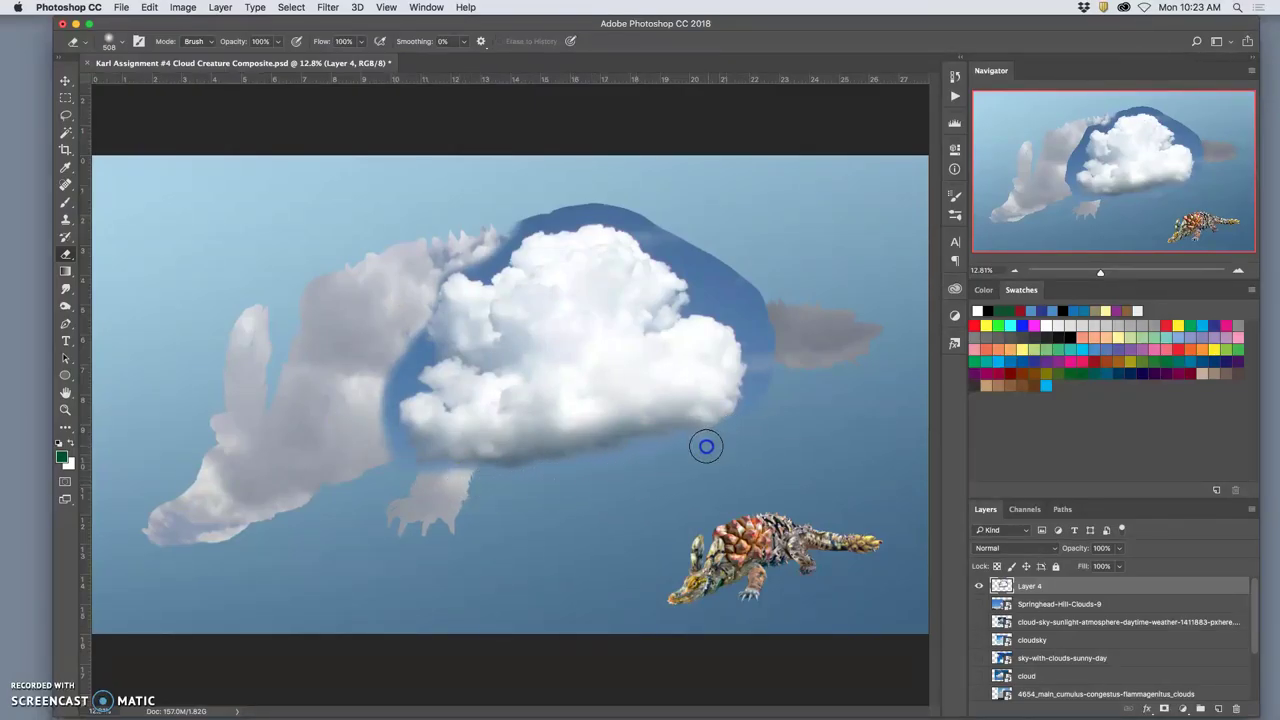
mouse_move(773, 372)
left_mouse_down()
mouse_move(734, 316)
mouse_move(755, 350)
mouse_move(712, 312)
mouse_move(684, 310)
mouse_move(686, 288)
mouse_move(637, 233)
mouse_move(595, 221)
mouse_move(511, 240)
mouse_move(478, 285)
mouse_move(485, 277)
mouse_move(455, 273)
mouse_move(480, 262)
mouse_move(428, 284)
mouse_move(425, 388)
mouse_move(395, 404)
mouse_move(414, 467)
mouse_move(453, 469)
left_mouse_up()
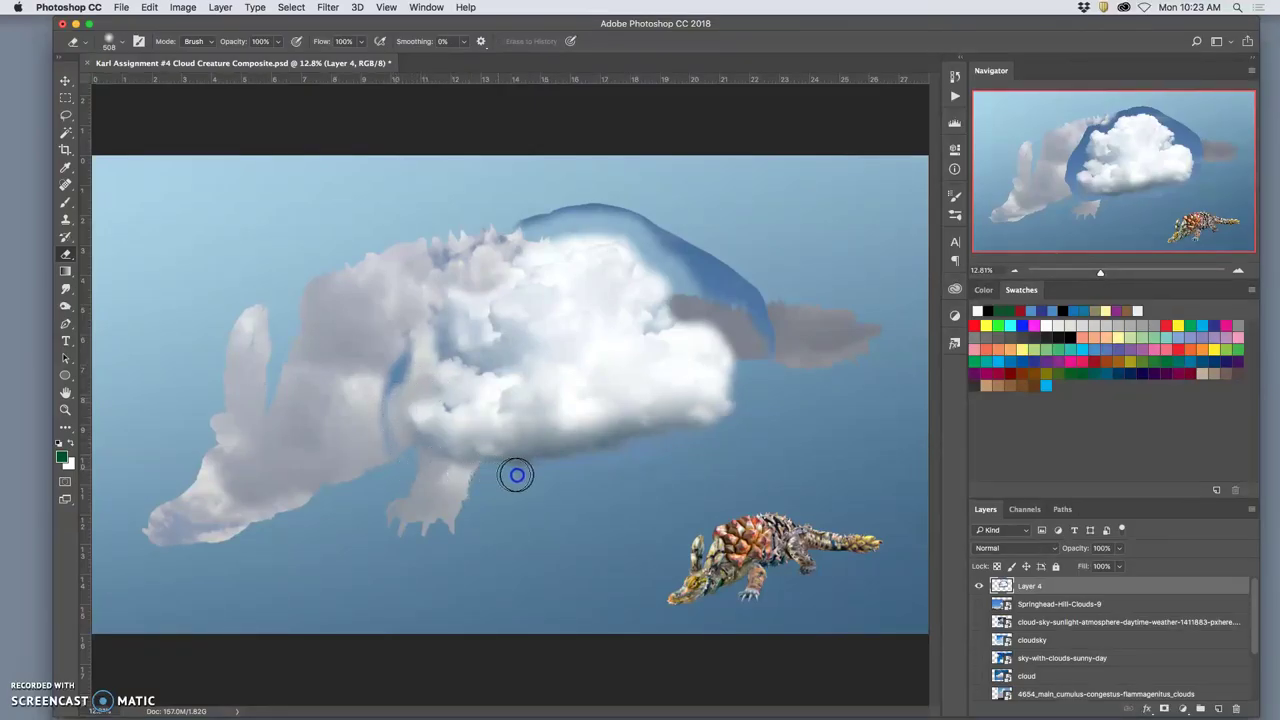
mouse_move(633, 452)
left_mouse_down()
mouse_move(532, 394)
mouse_move(394, 433)
mouse_move(390, 337)
mouse_move(420, 240)
mouse_move(426, 259)
mouse_move(471, 215)
mouse_move(641, 217)
mouse_move(692, 277)
mouse_move(741, 284)
mouse_move(726, 250)
mouse_move(766, 331)
left_mouse_up()
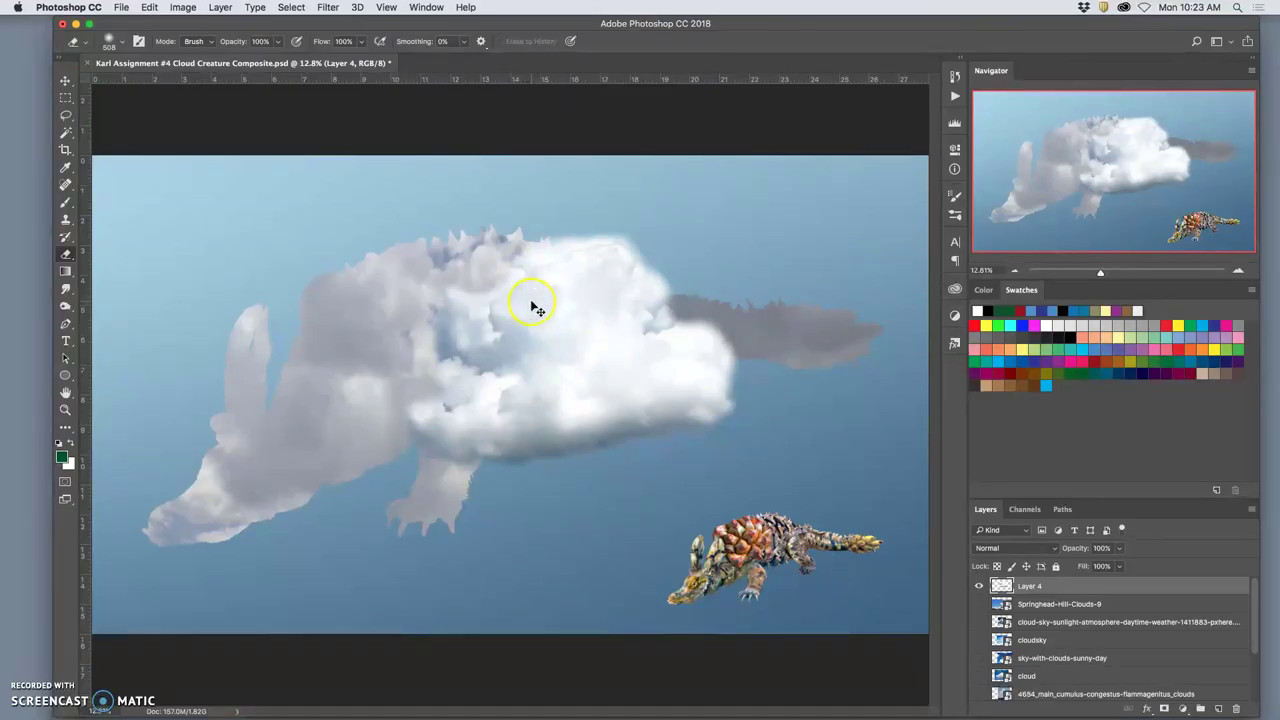
Scale Layer 4's cloud down to about 78% width and nudge it slightly left
key("ctrl+t")
left_click_drag(774, 202, 753, 181)
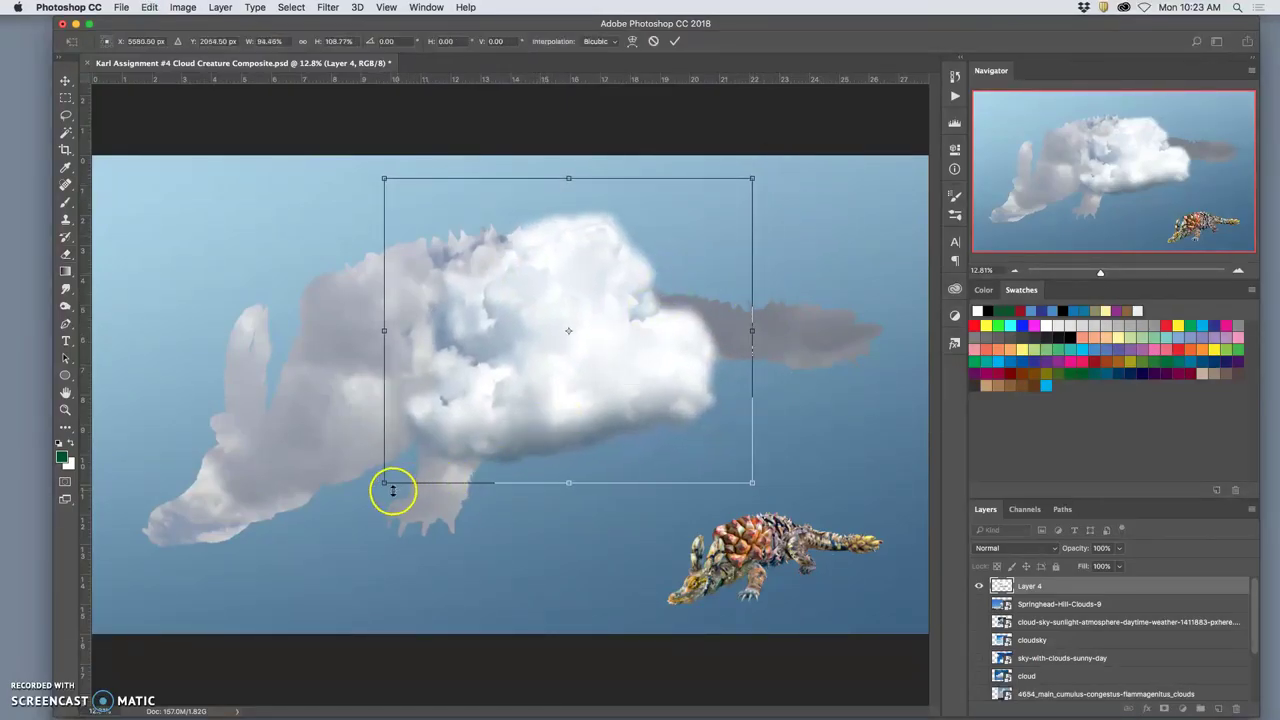
left_click_drag(384, 482, 427, 445)
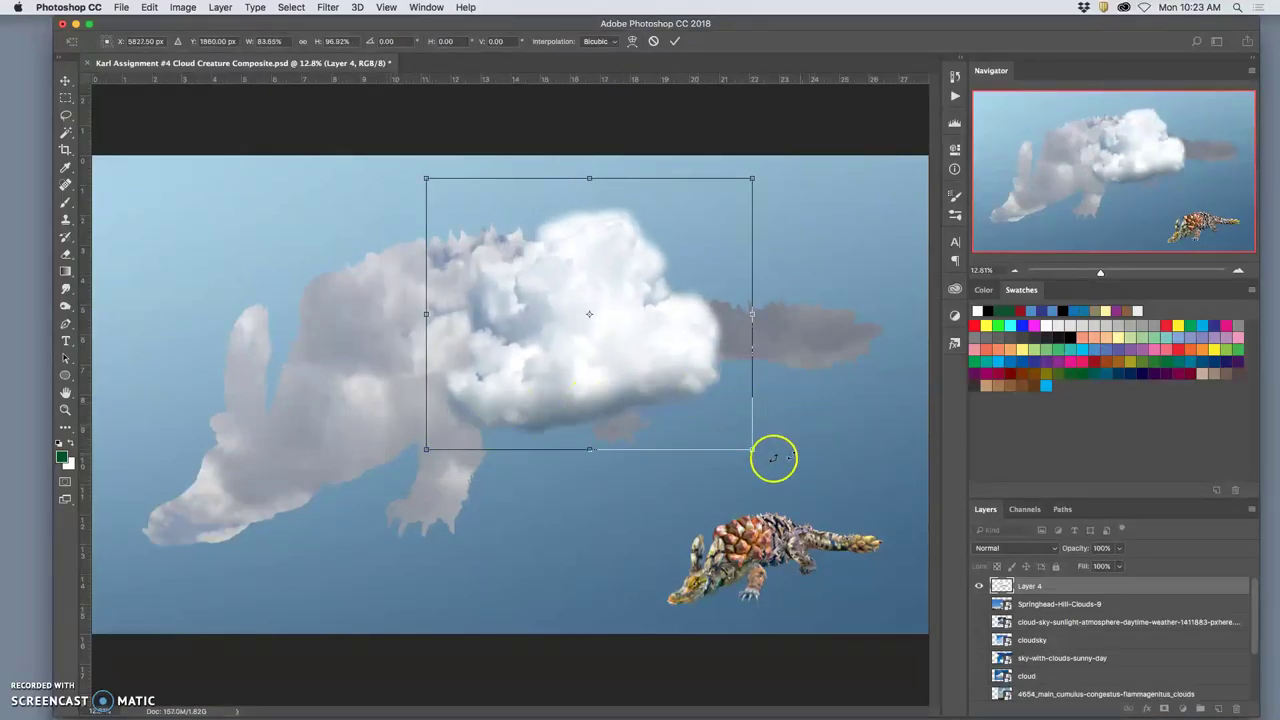
mouse_move(752, 443)
left_mouse_down()
mouse_move(706, 443)
mouse_move(732, 440)
left_mouse_up()
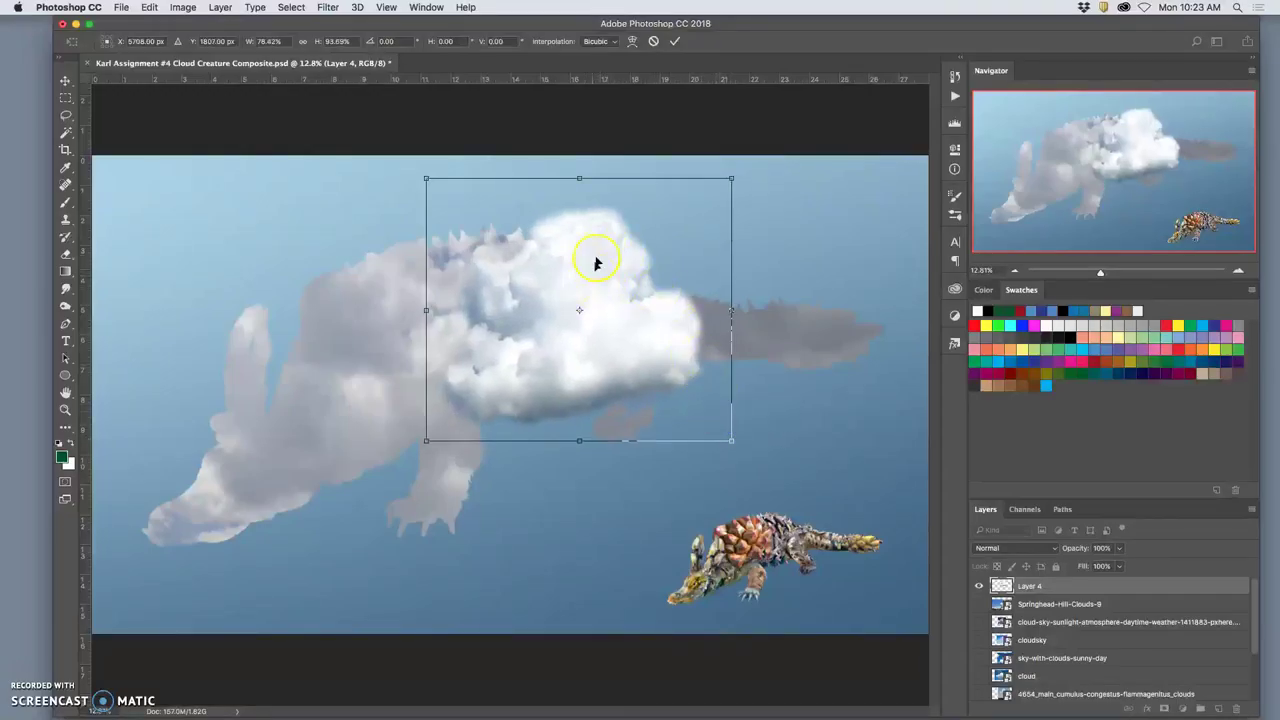
left_click_drag(605, 267, 597, 267)
key("Return")
key("e")
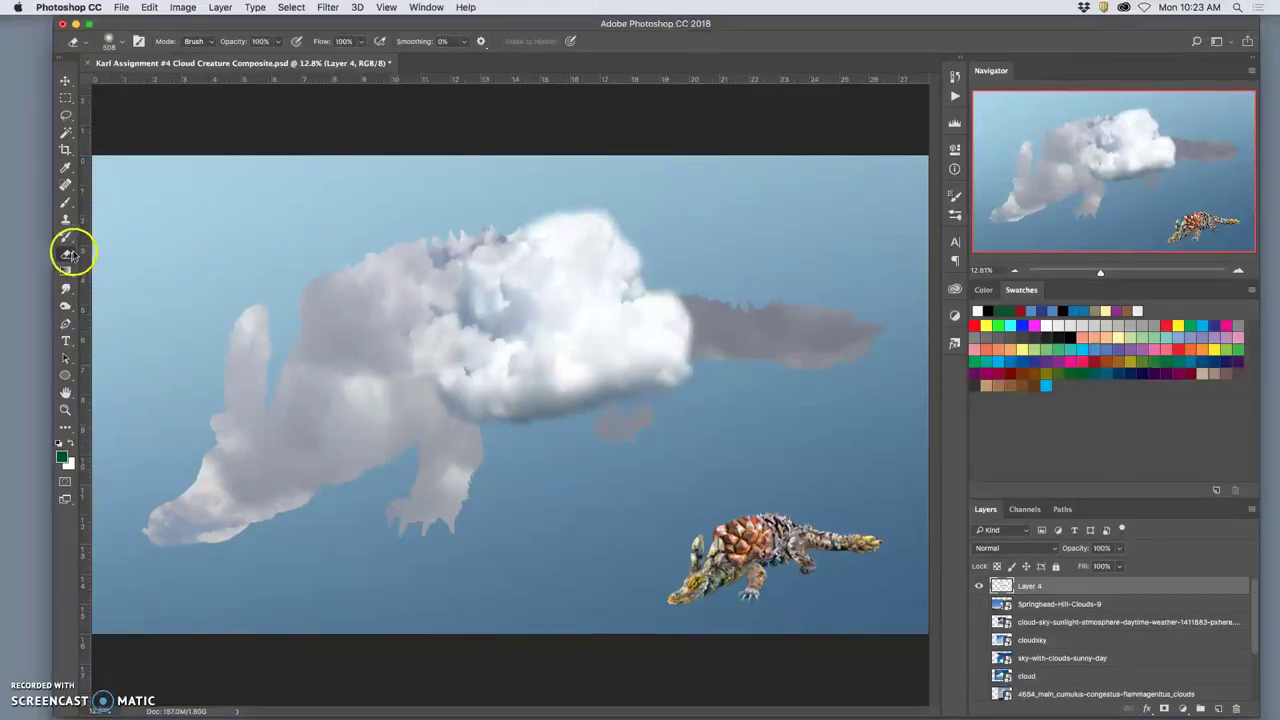
Lower eraser opacity to 27% and feather the cloud's edges by the leg and tail
left_click(278, 42)
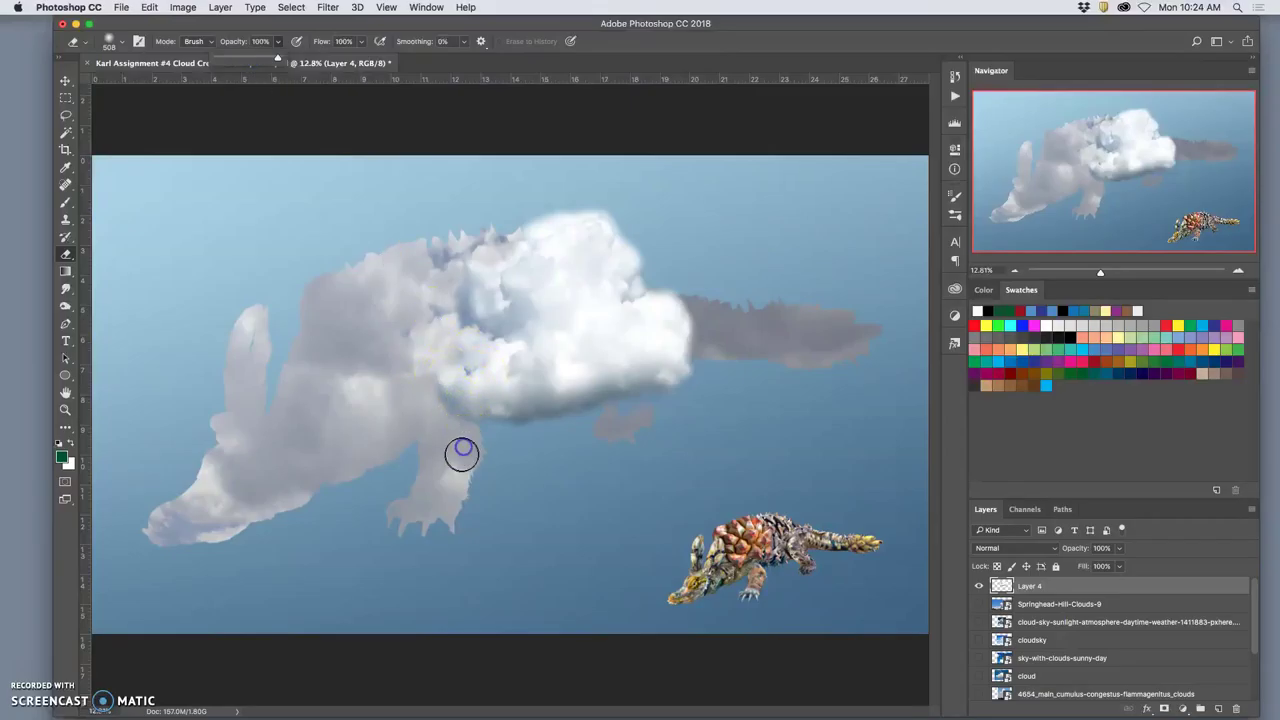
left_click(437, 419)
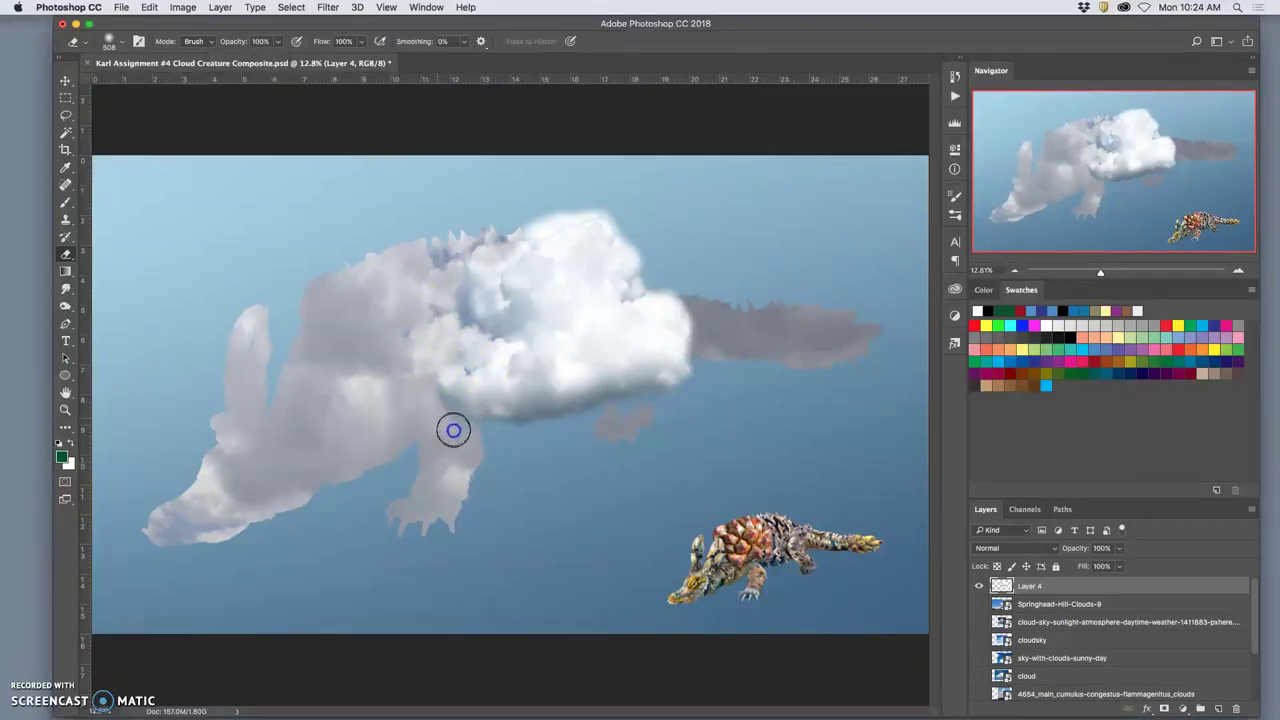
mouse_move(426, 426)
left_mouse_down()
mouse_move(380, 413)
mouse_move(467, 440)
mouse_move(456, 473)
mouse_move(426, 385)
mouse_move(458, 402)
mouse_move(462, 417)
mouse_move(437, 399)
mouse_move(463, 452)
mouse_move(335, 323)
mouse_move(319, 92)
left_mouse_up()
left_click(279, 41)
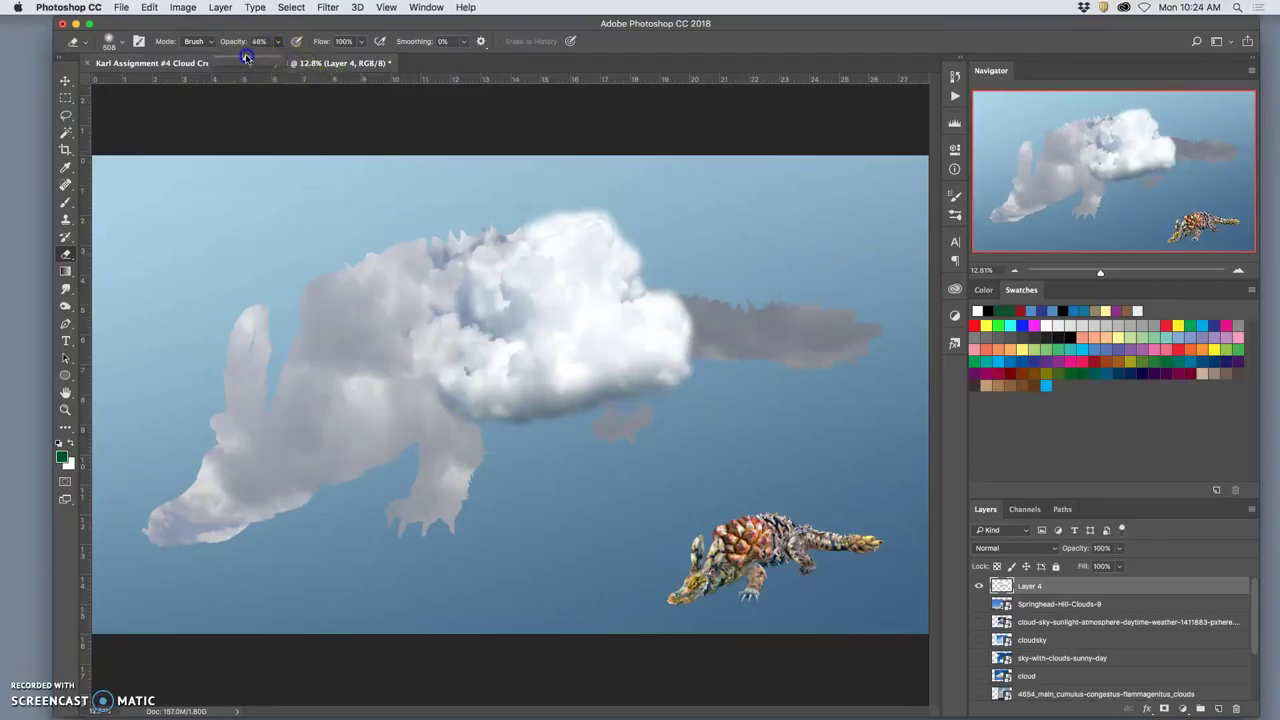
mouse_move(250, 63)
left_mouse_down()
mouse_move(243, 91)
mouse_move(236, 58)
left_mouse_up()
left_click(429, 394)
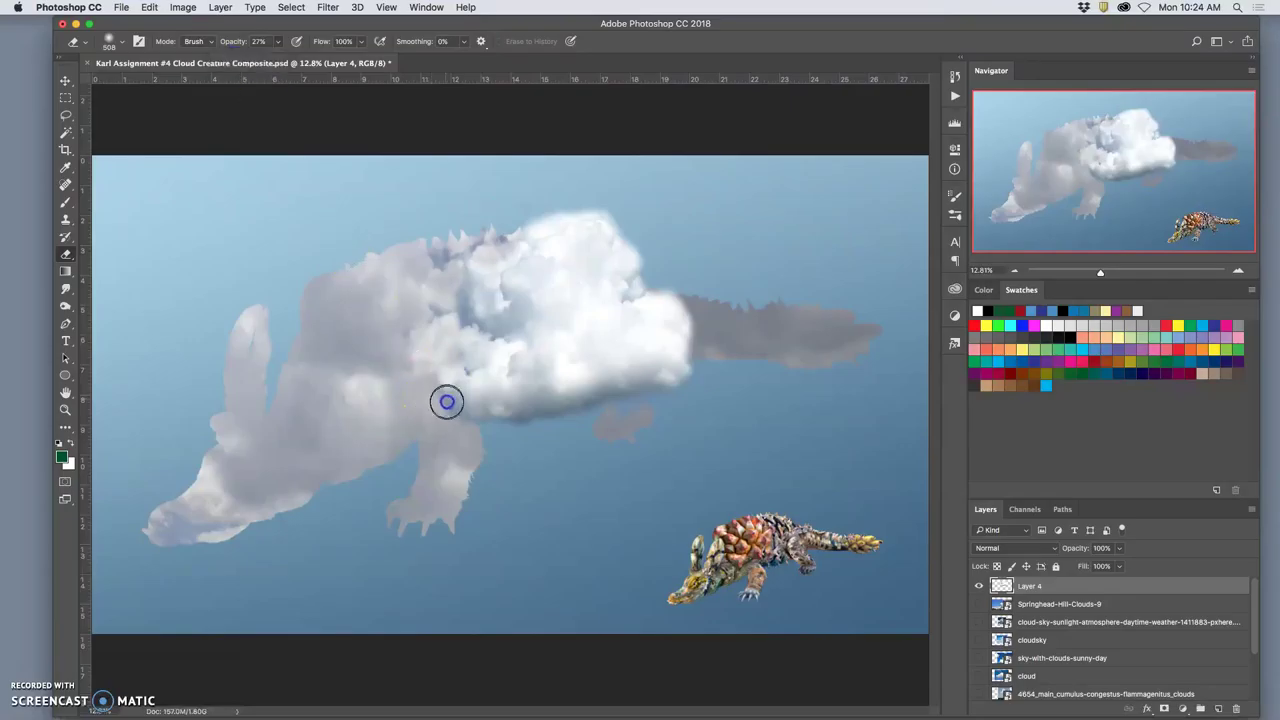
left_click(663, 349)
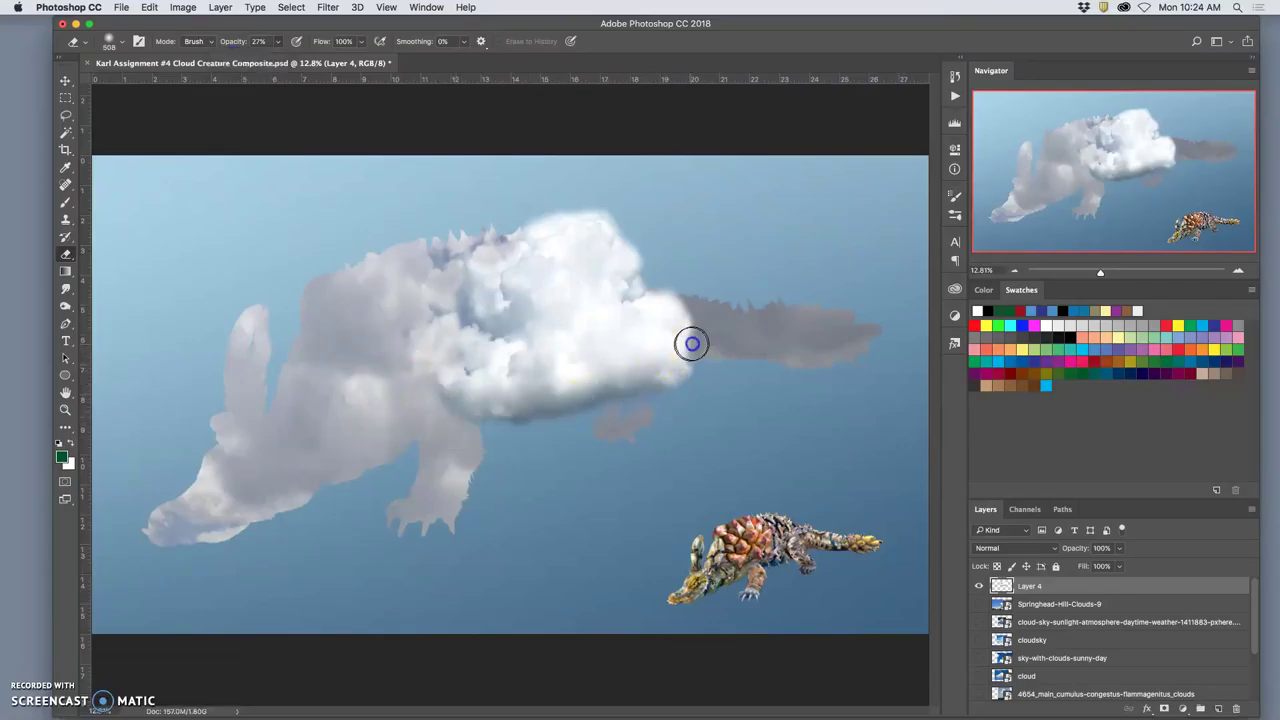
mouse_move(694, 342)
left_mouse_down()
mouse_move(643, 312)
mouse_move(707, 330)
mouse_move(686, 320)
mouse_move(610, 206)
mouse_move(579, 201)
mouse_move(522, 226)
mouse_move(576, 195)
mouse_move(503, 224)
mouse_move(586, 205)
mouse_move(628, 215)
mouse_move(632, 242)
mouse_move(663, 255)
mouse_move(651, 282)
mouse_move(659, 253)
mouse_move(624, 246)
mouse_move(611, 207)
mouse_move(515, 221)
mouse_move(621, 207)
mouse_move(540, 227)
mouse_move(564, 211)
mouse_move(573, 231)
mouse_move(621, 239)
mouse_move(496, 243)
mouse_move(536, 252)
mouse_move(503, 245)
mouse_move(616, 235)
mouse_move(622, 257)
mouse_move(649, 260)
mouse_move(591, 222)
mouse_move(544, 226)
mouse_move(625, 225)
mouse_move(591, 216)
mouse_move(641, 240)
mouse_move(580, 219)
left_mouse_up()
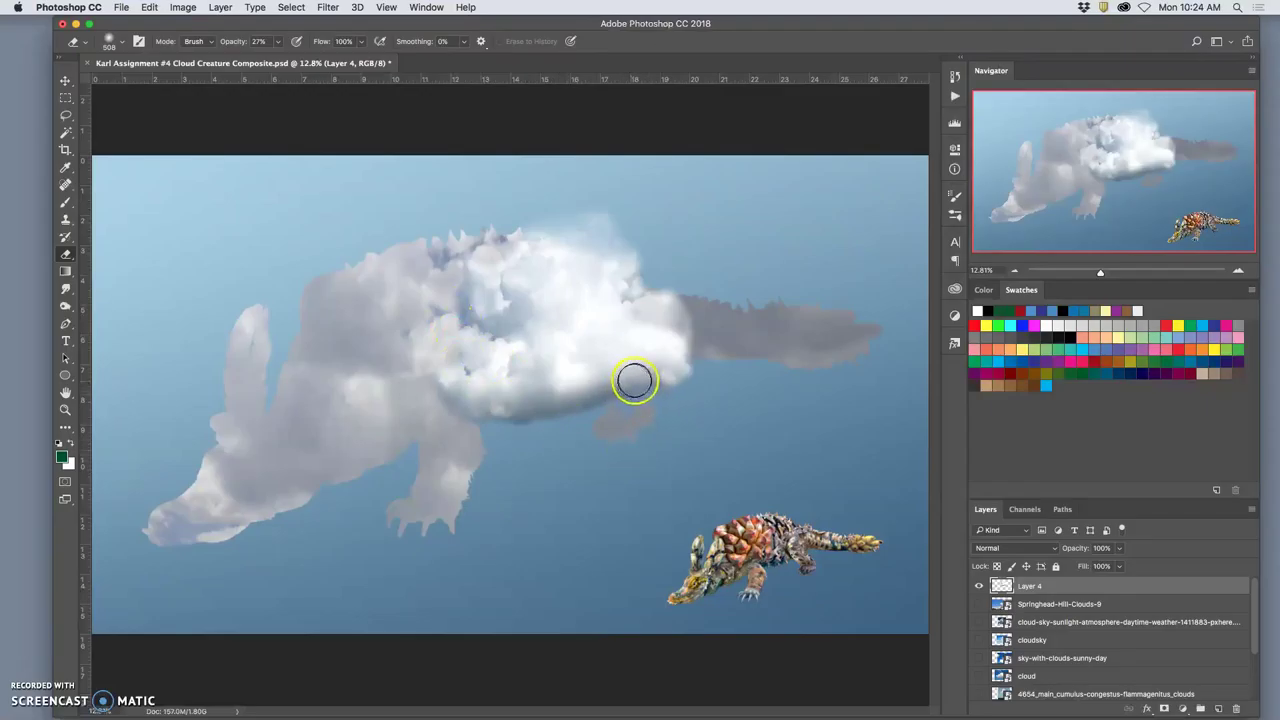
Apply Color Balance to Layer 4: Midtones +16/-3/-8, Highlights +3/0/+1
left_click(180, 6)
left_click(180, 6)
left_click(180, 6)
mouse_move(192, 48)
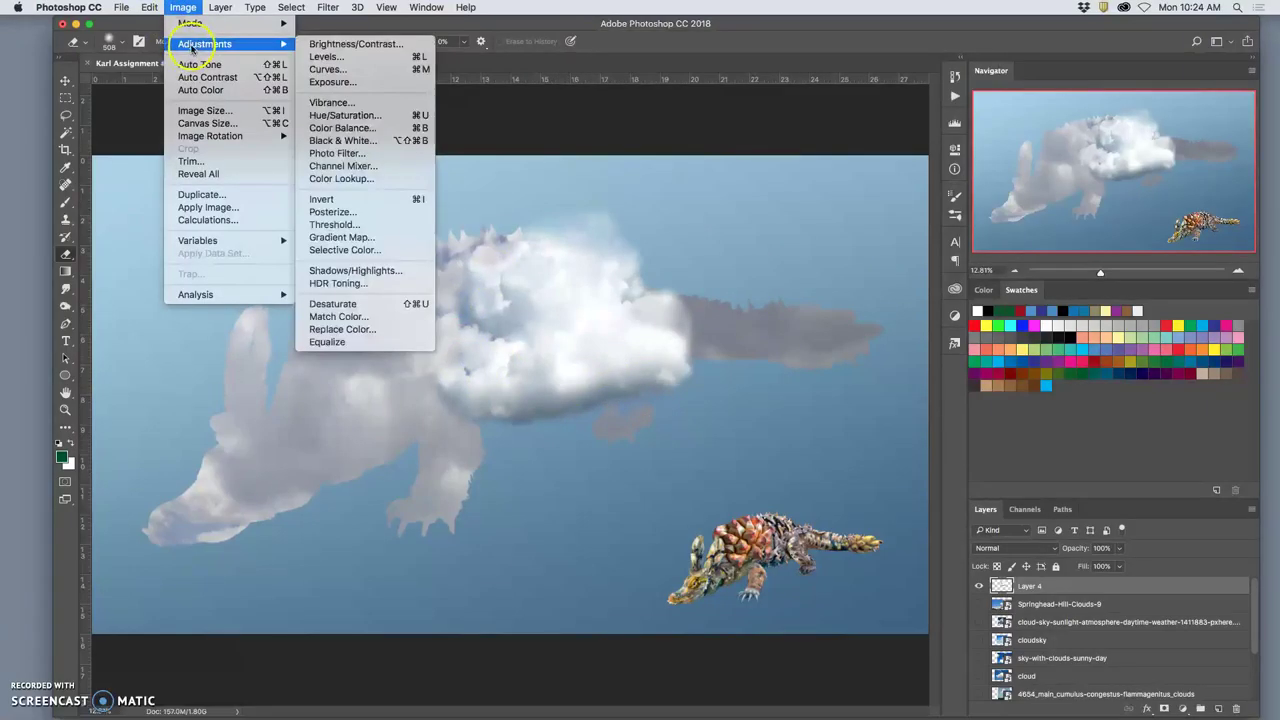
left_click(371, 128)
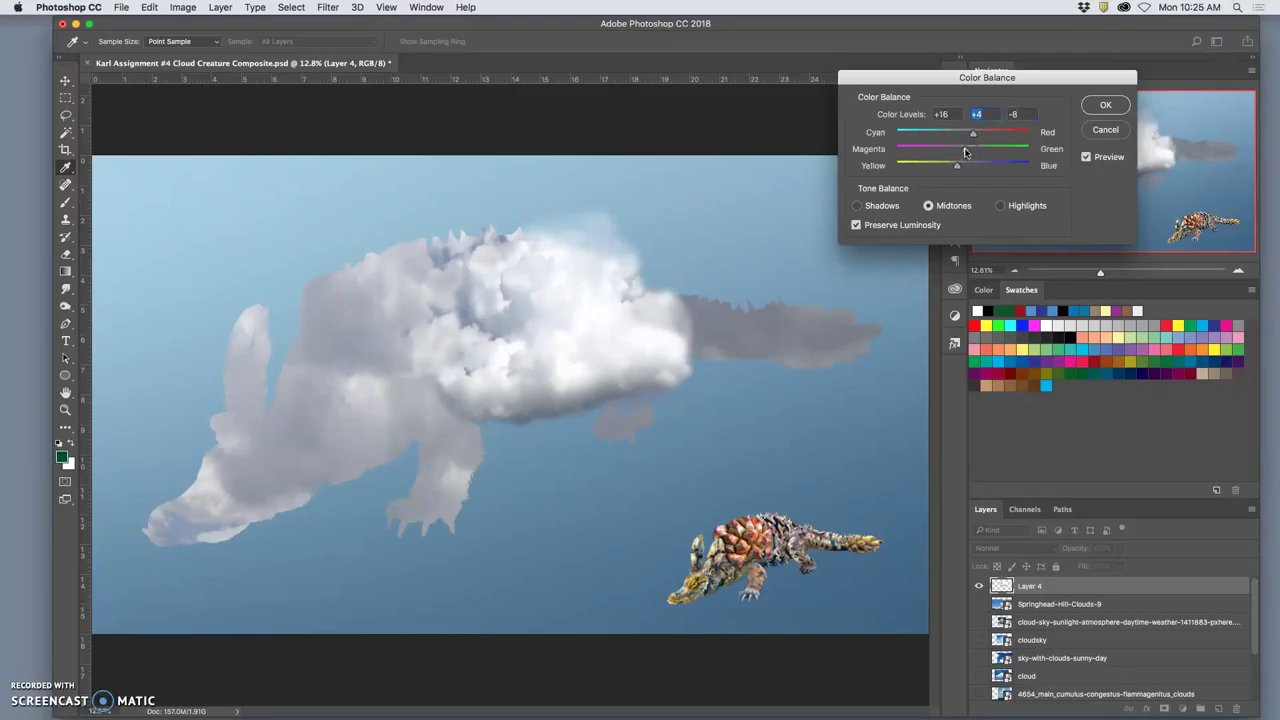
left_click(1003, 206)
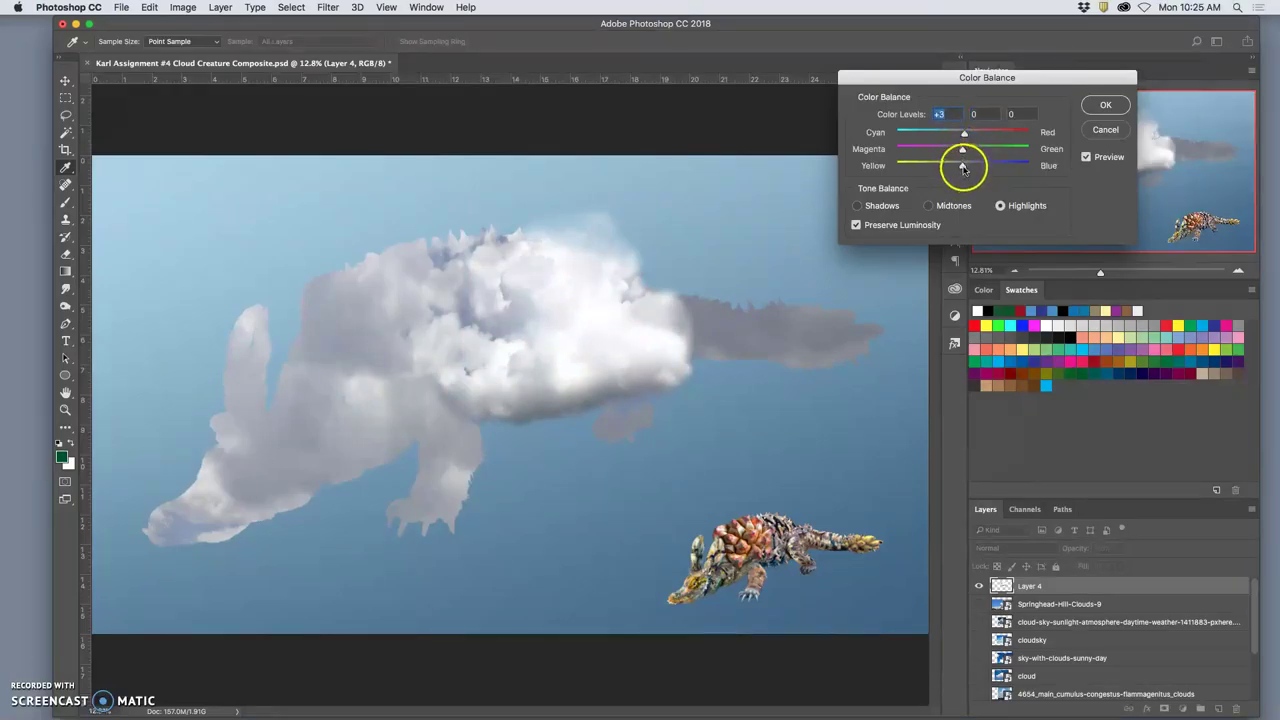
left_click_drag(957, 168, 964, 168)
left_click(1105, 105)
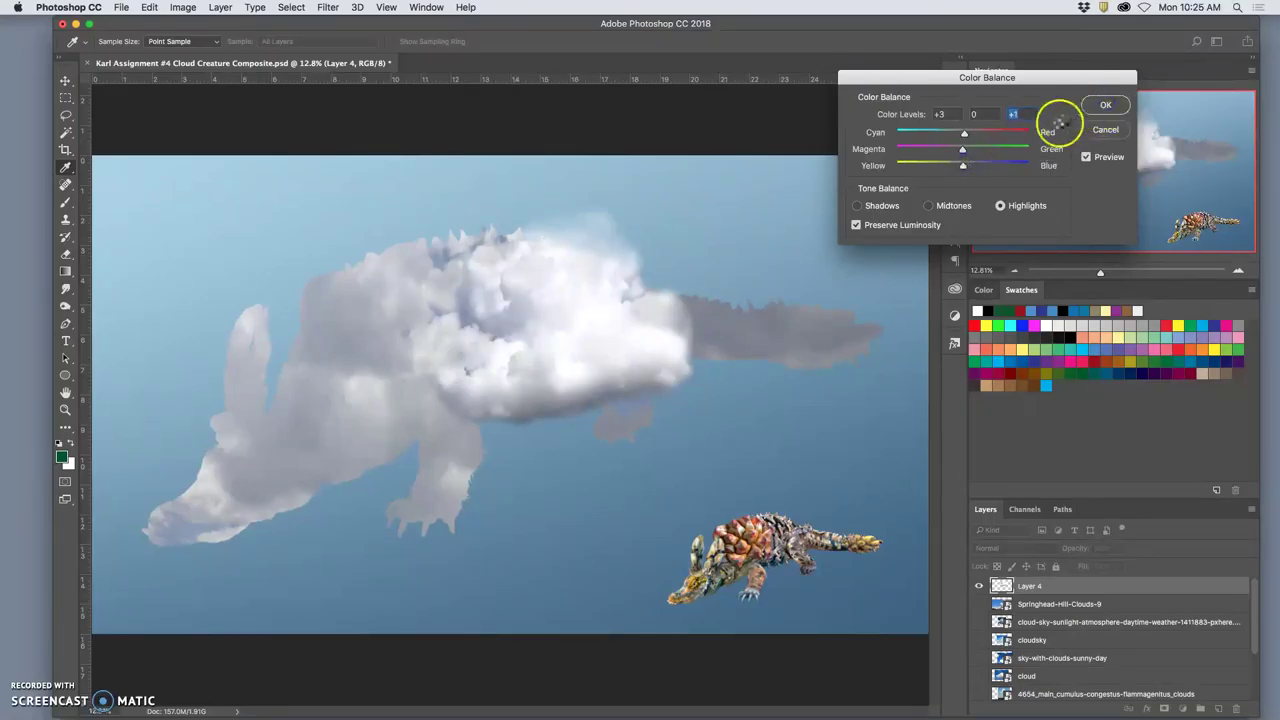
key("Return")
Apply Levels to Layer 4 with midtone gamma 1.36 and output white 229
key("e")
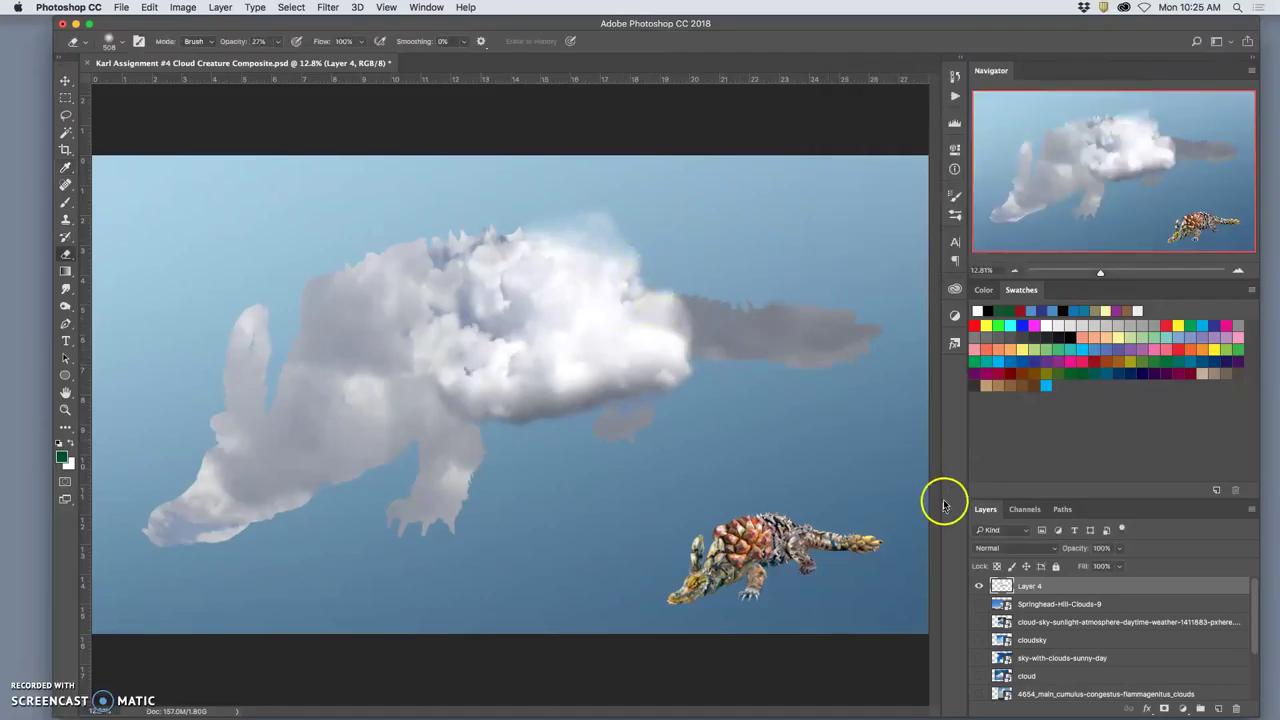
left_click(182, 8)
mouse_move(235, 44)
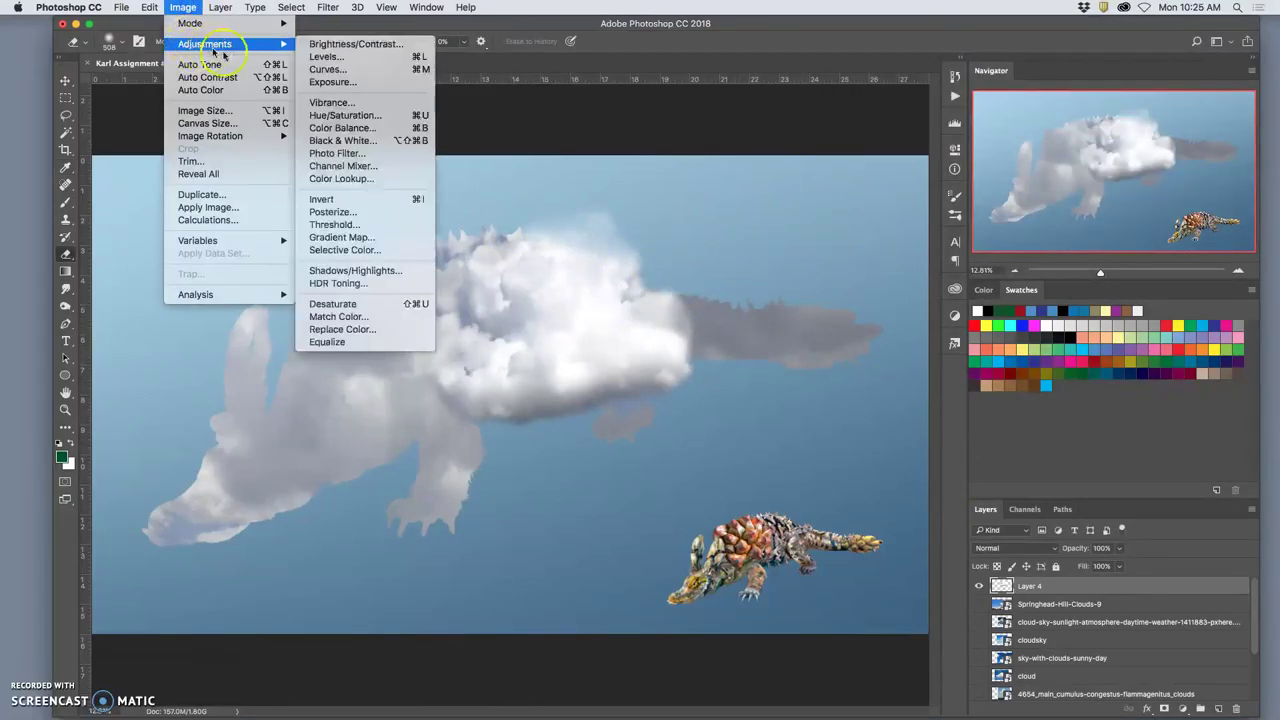
left_click(385, 56)
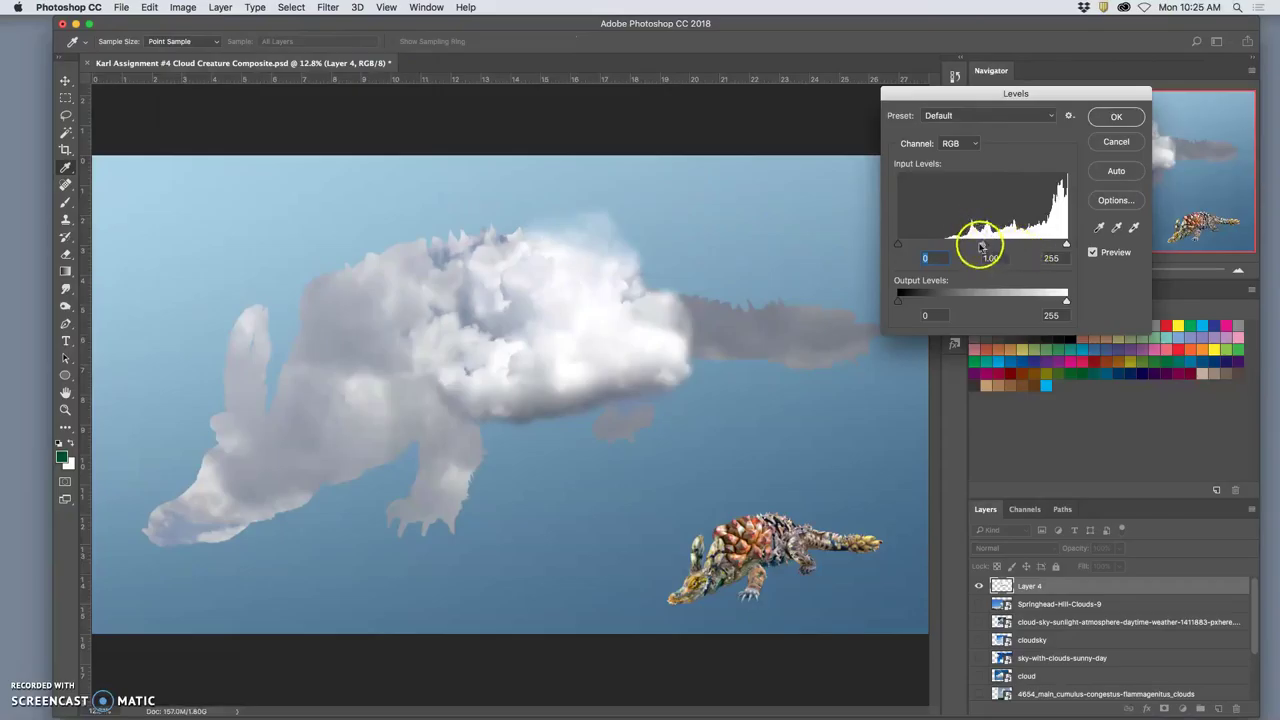
left_click_drag(982, 246, 972, 245)
left_click_drag(1065, 299, 1049, 299)
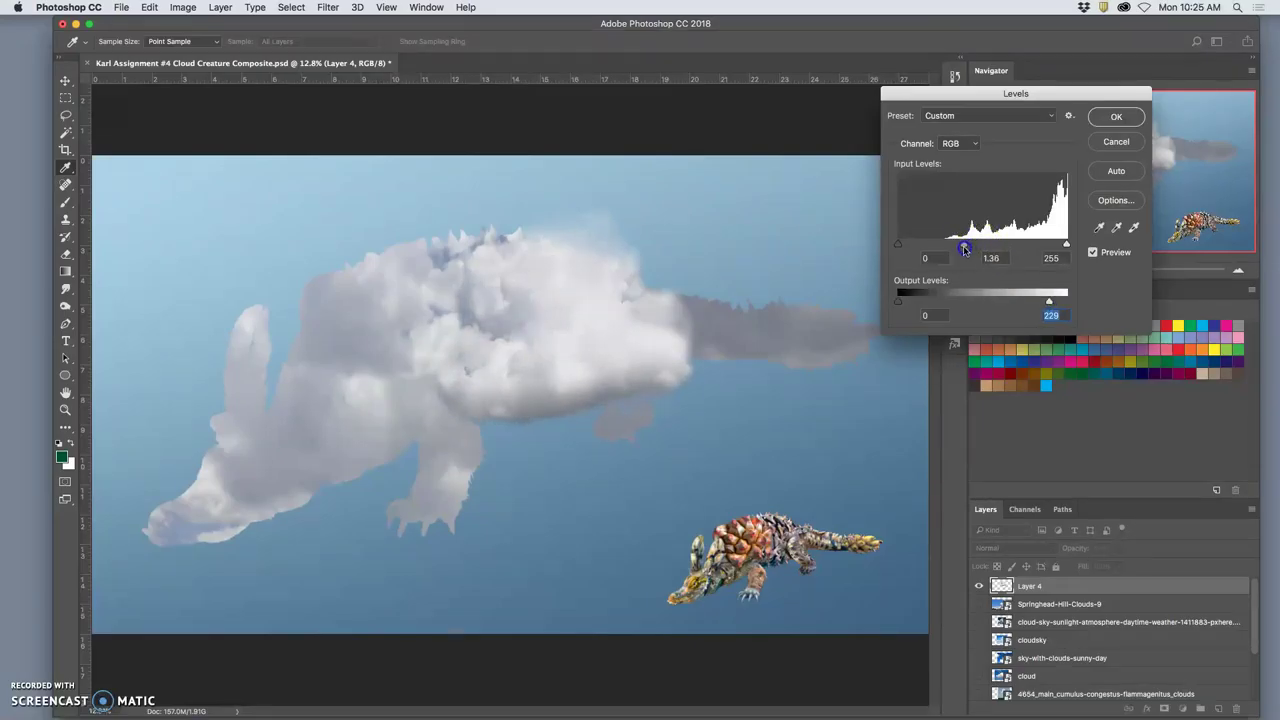
left_click(1112, 118)
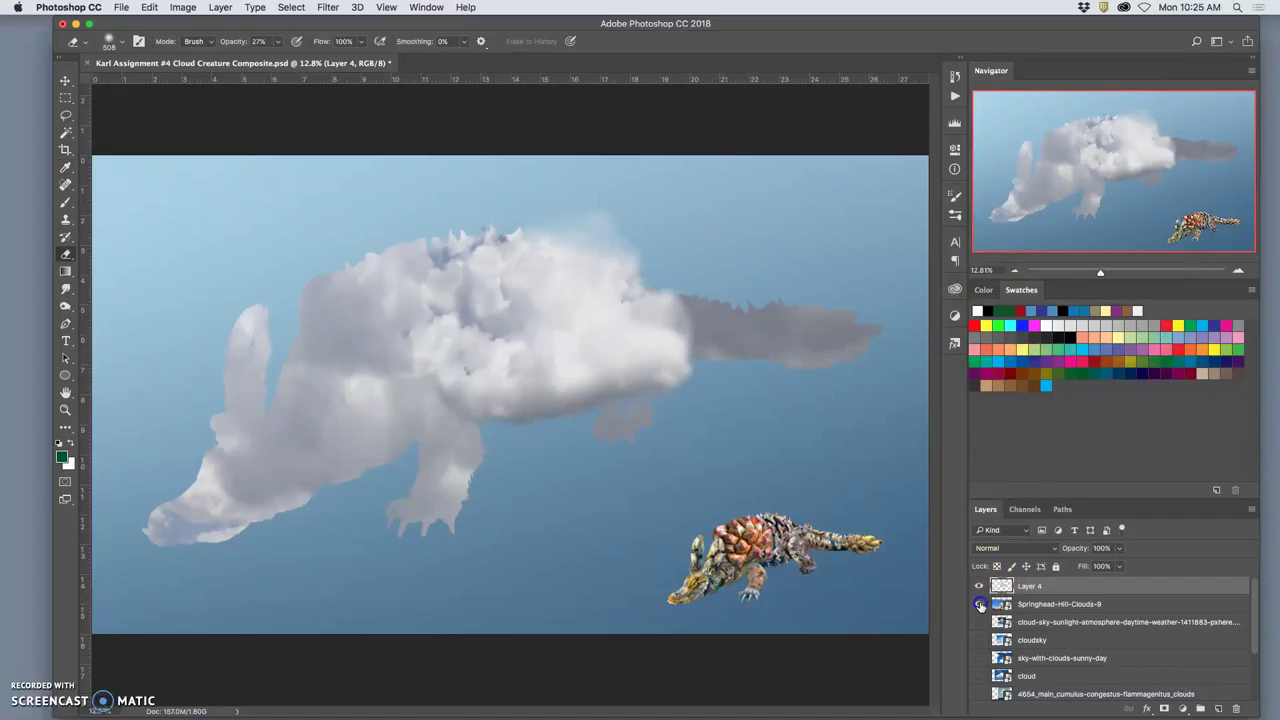
Show Springhead-Hill-Clouds-9, hide Layer 4, and lasso around the big cumulus cloud
left_click(979, 604)
left_click(979, 587)
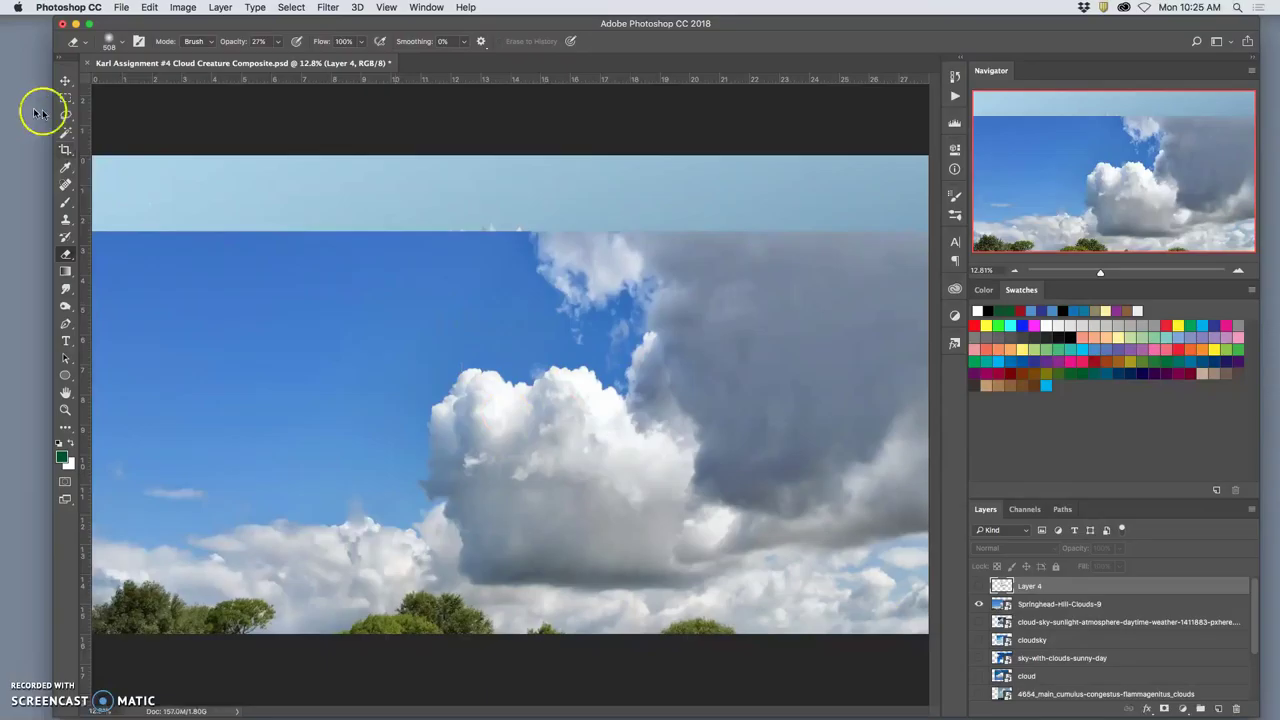
left_click(66, 116)
left_click_drag(576, 346, 580, 354)
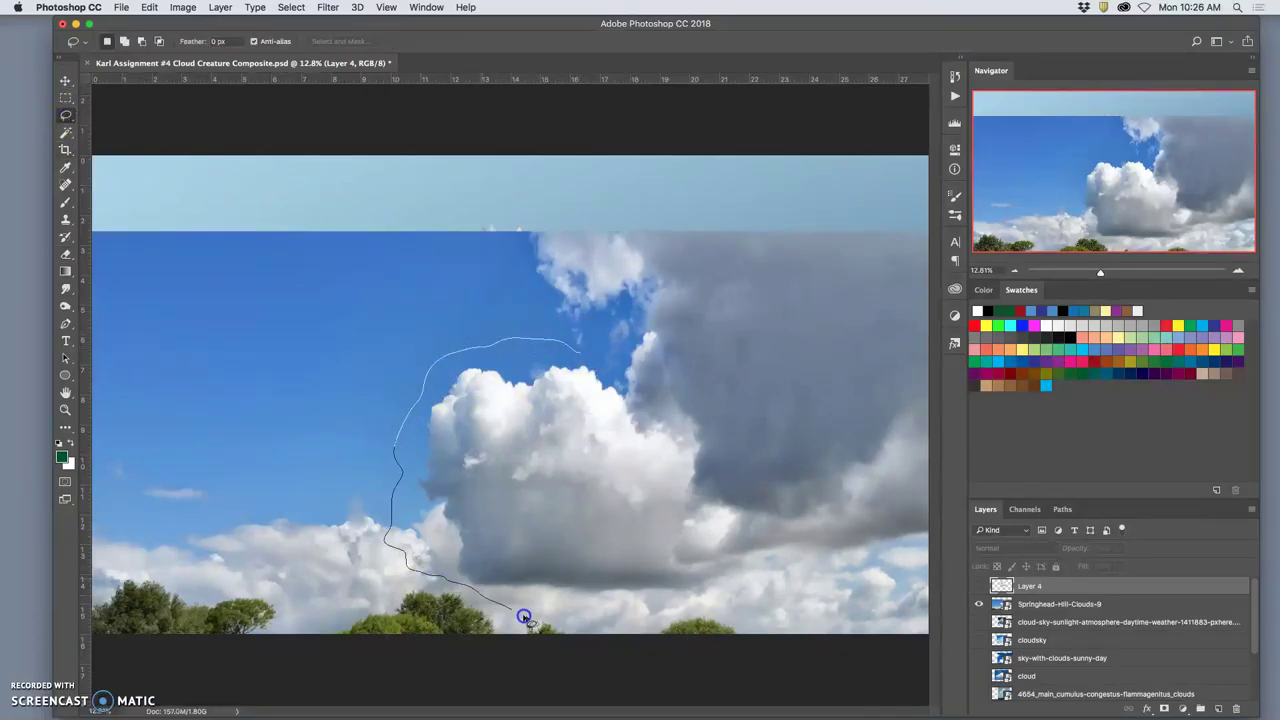
left_click_drag(546, 621, 701, 626)
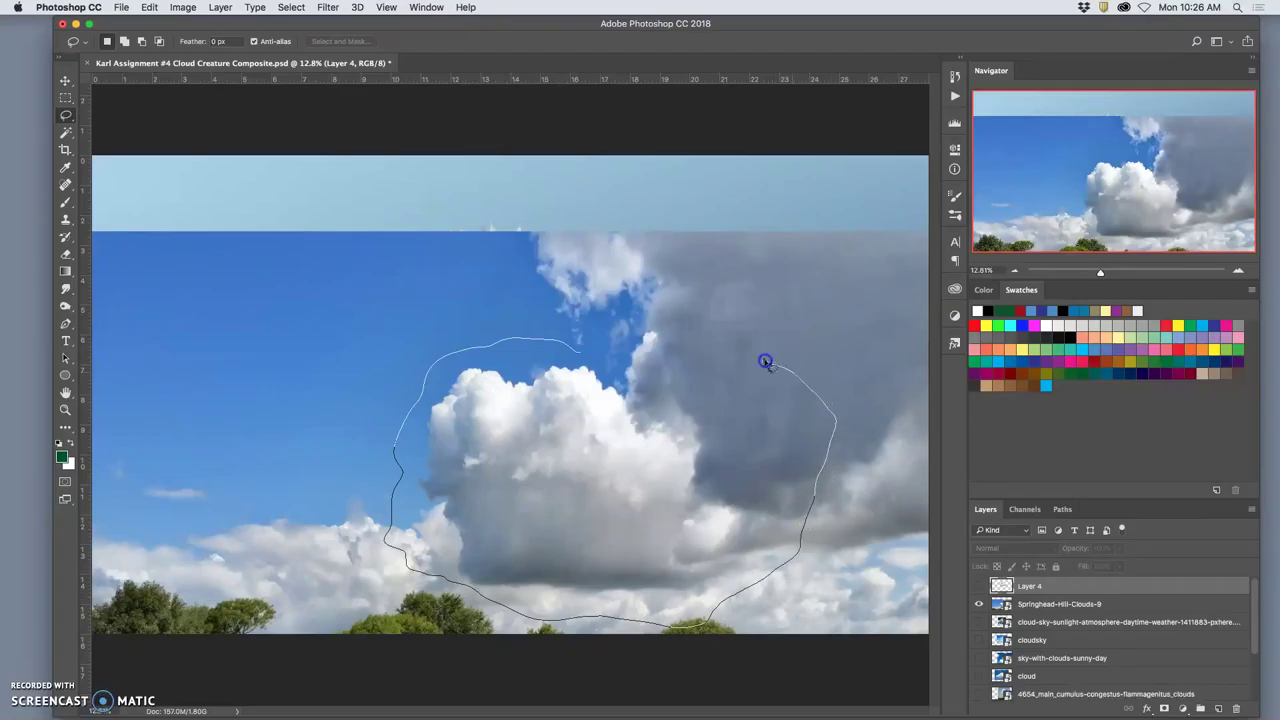
left_click_drag(599, 346, 592, 347)
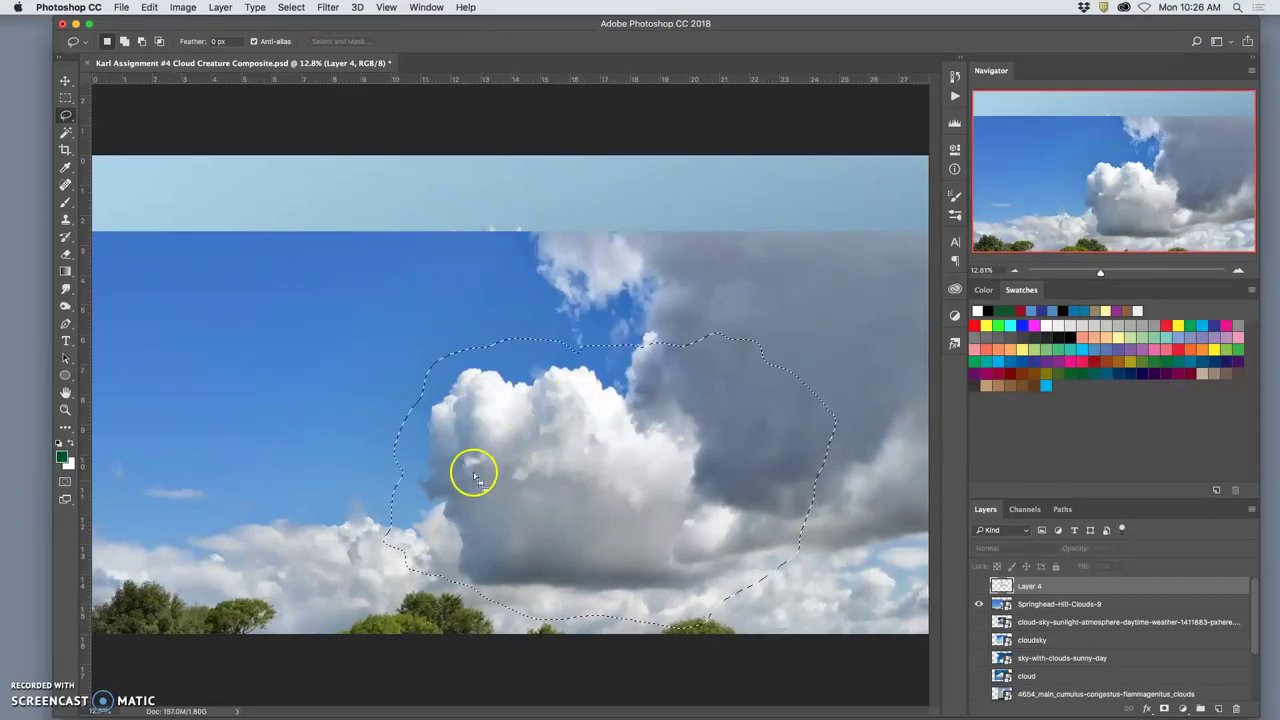
Copy the lassoed cloud to new Layer 5 and delete the Springhead-Hill-Clouds-9 layer
key("super+j")
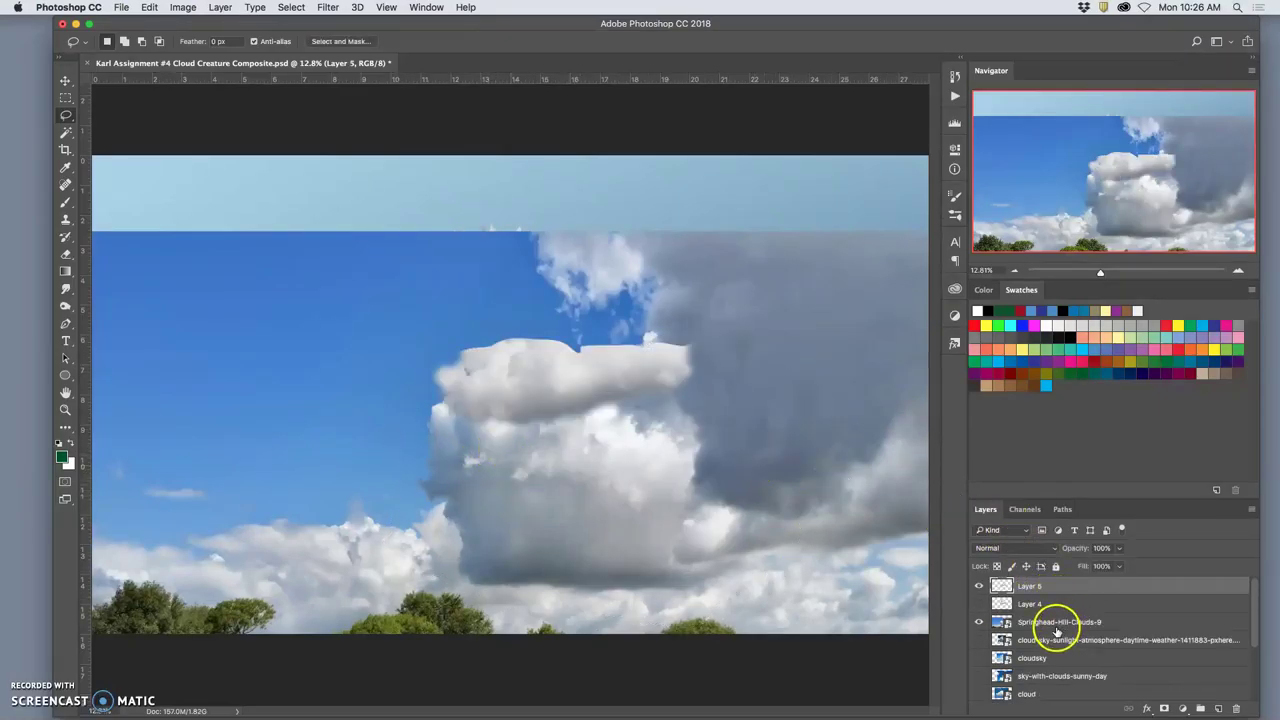
left_click(1060, 604)
key("super+j")
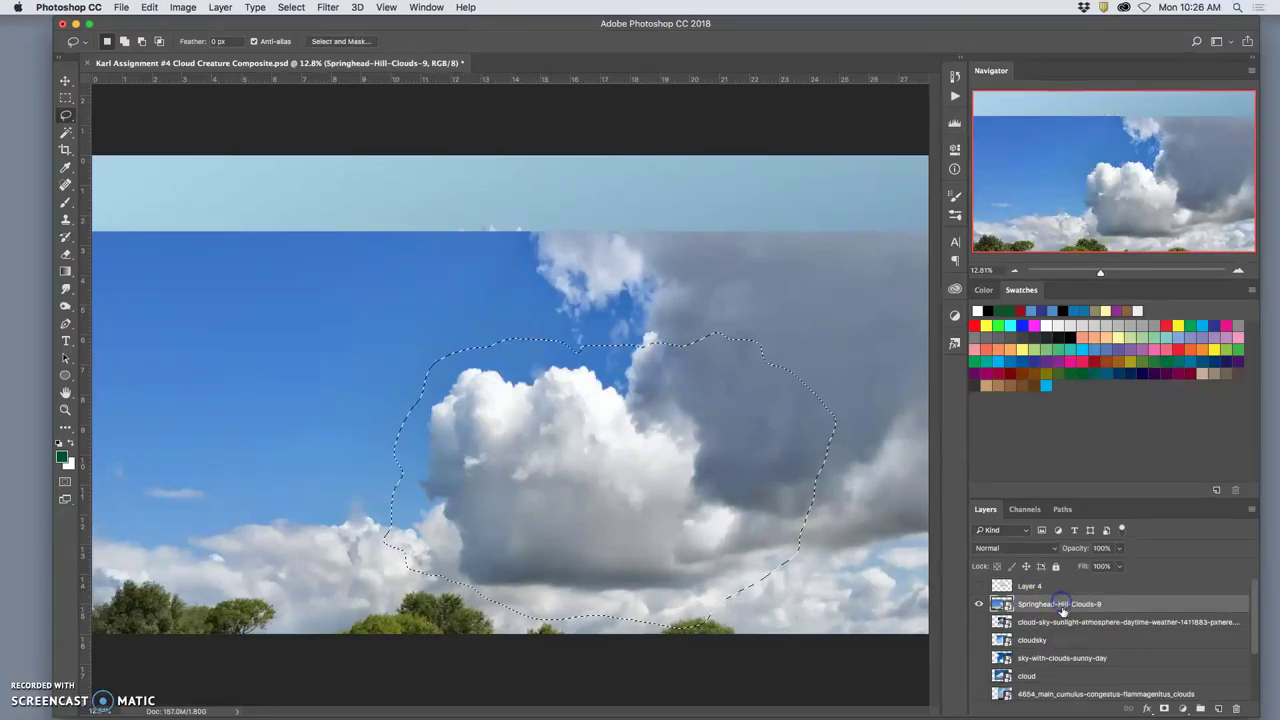
left_click(1066, 624)
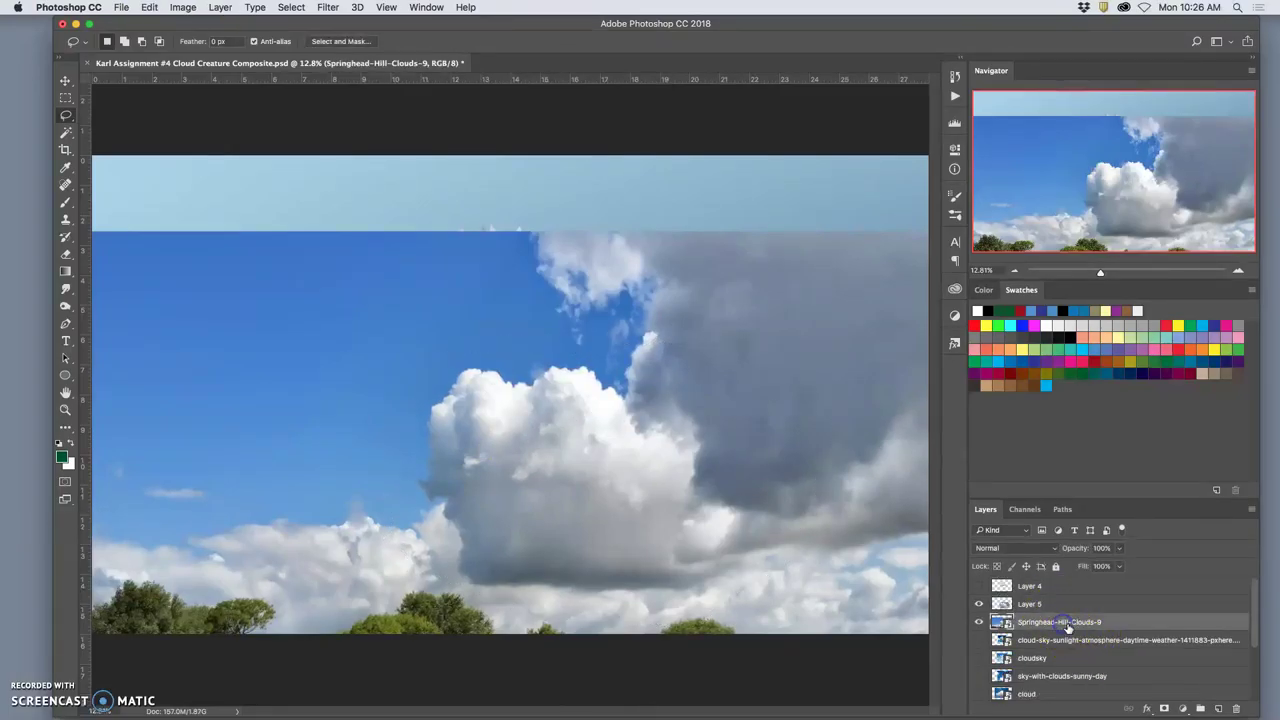
key("Delete")
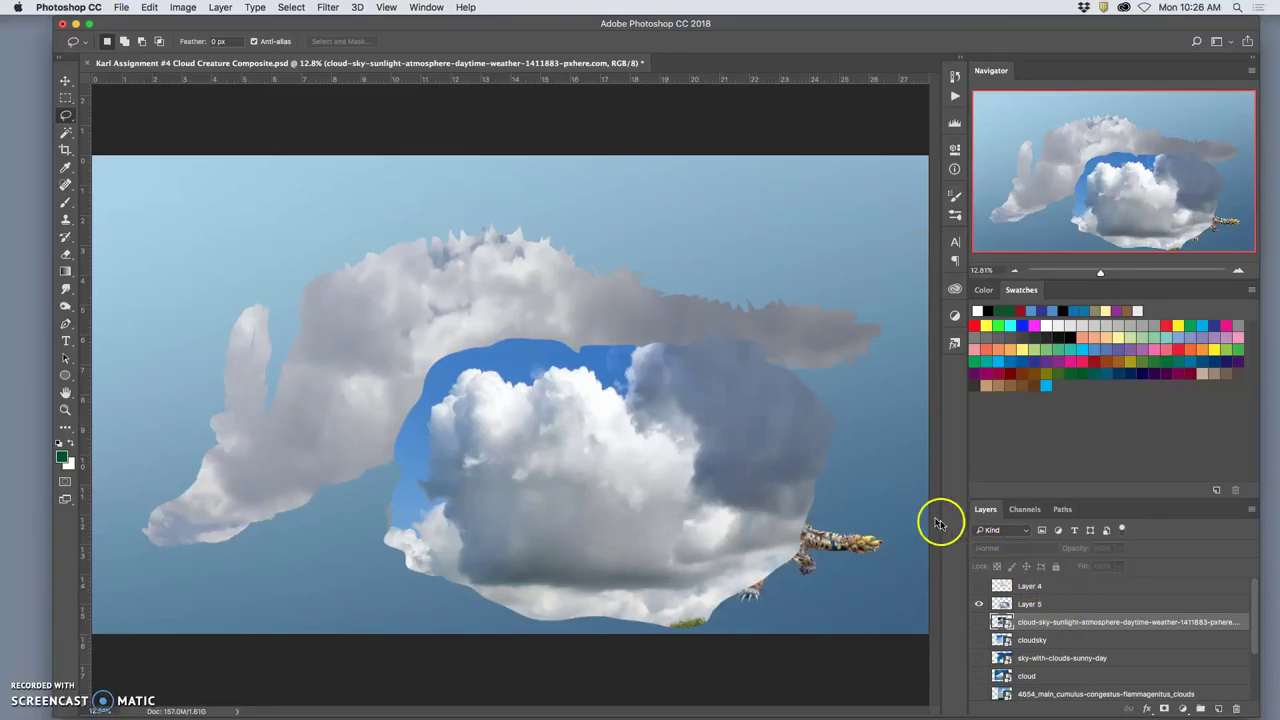
left_click_drag(1020, 590, 486, 394)
left_click(741, 250)
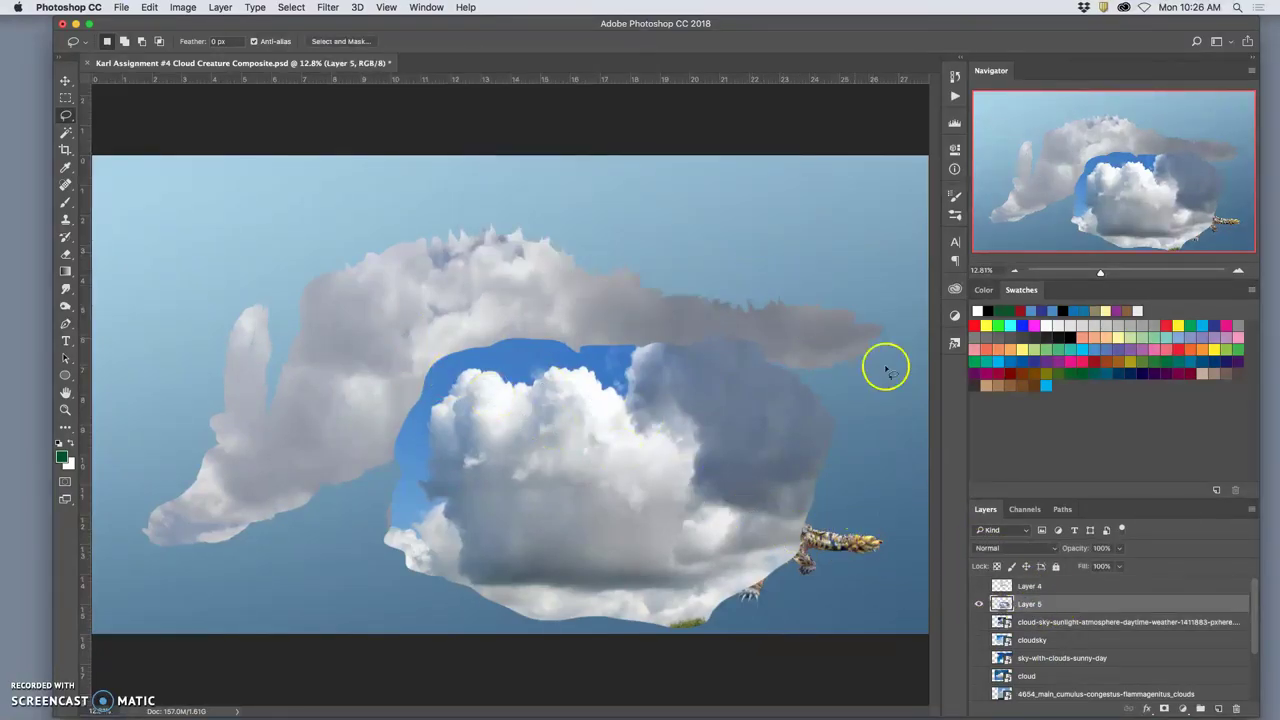
left_click(1025, 602)
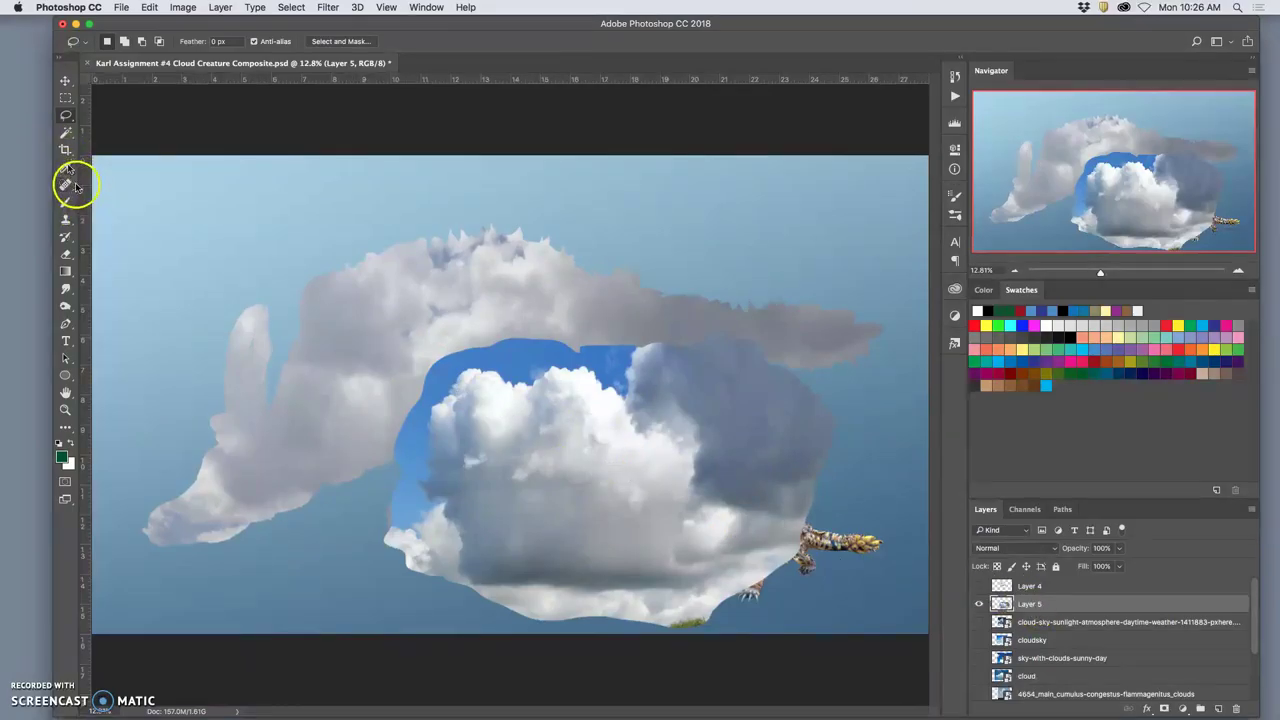
left_click(65, 256)
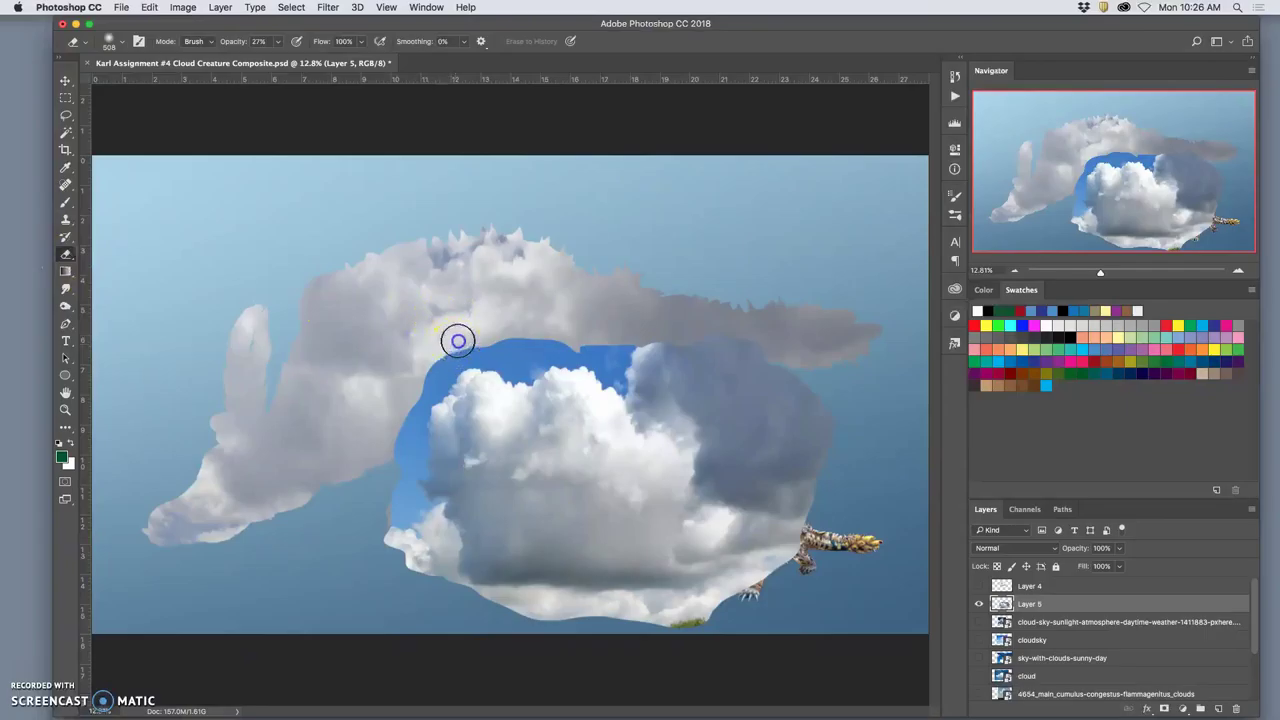
left_click(277, 41)
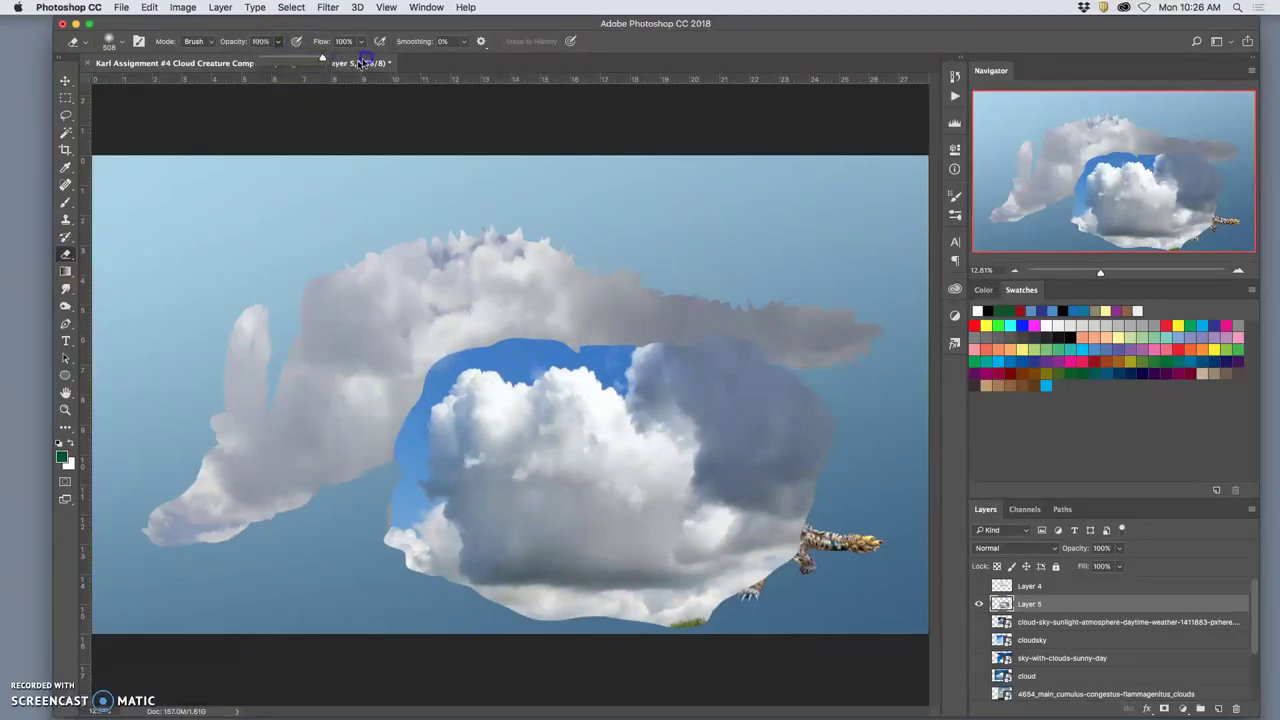
left_click(517, 346)
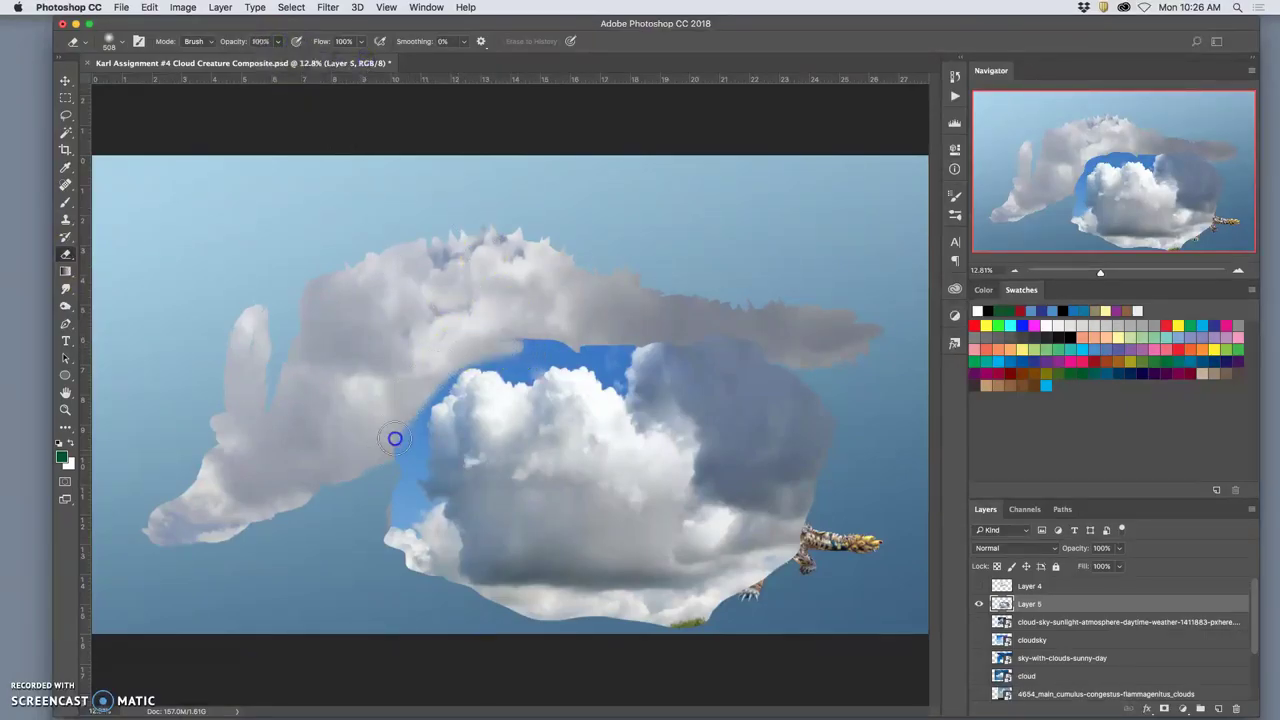
left_click_drag(380, 501, 392, 513)
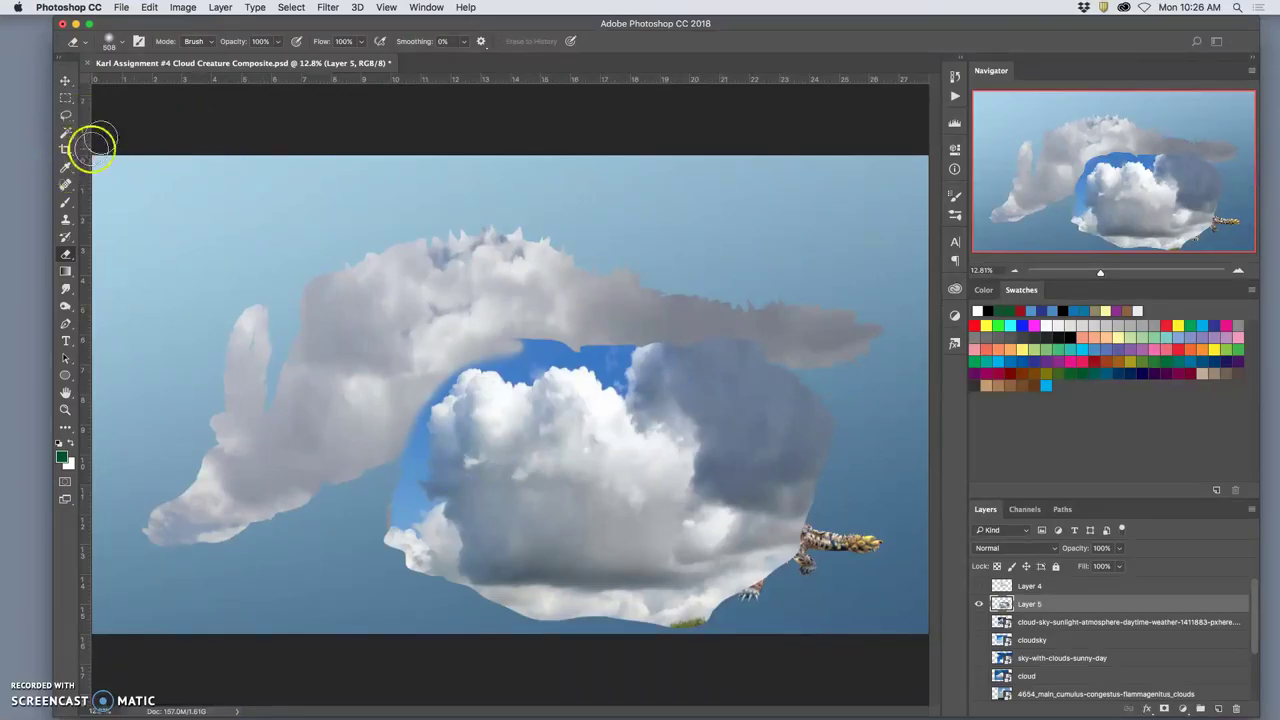
key("w")
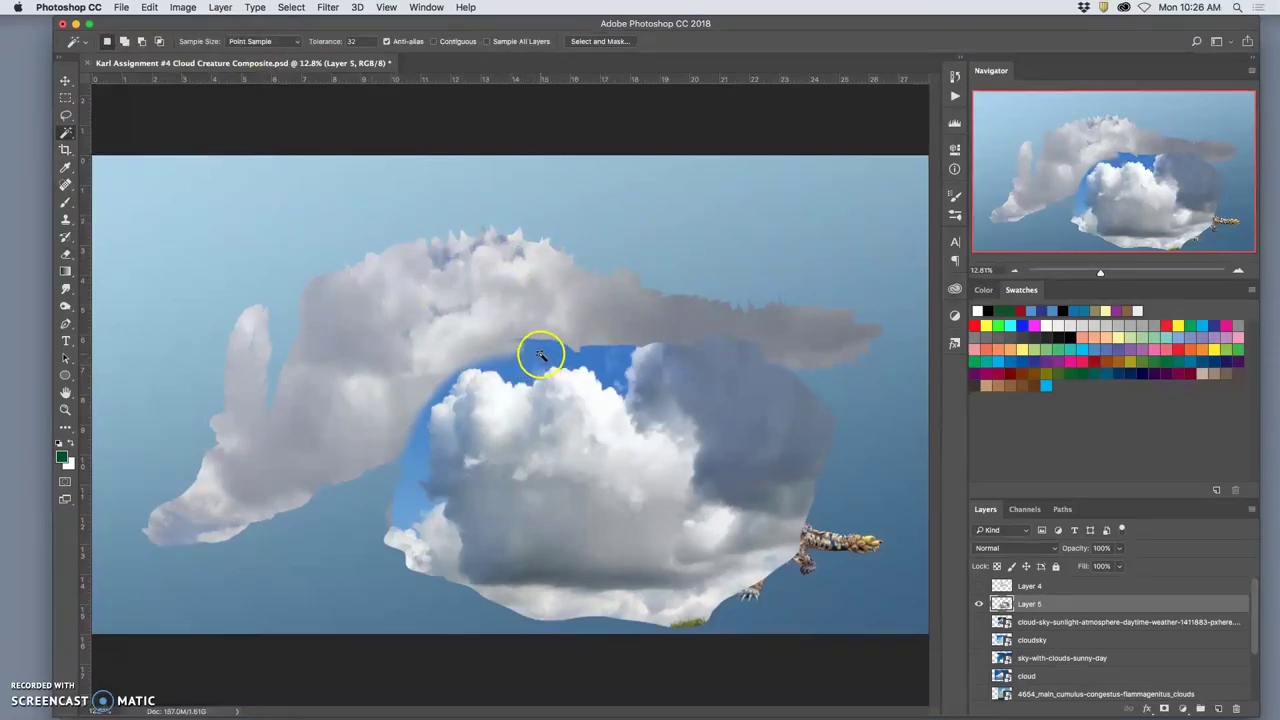
Magic Wand-select the contiguous blue sky patch on Layer 5 and delete it
left_click(433, 42)
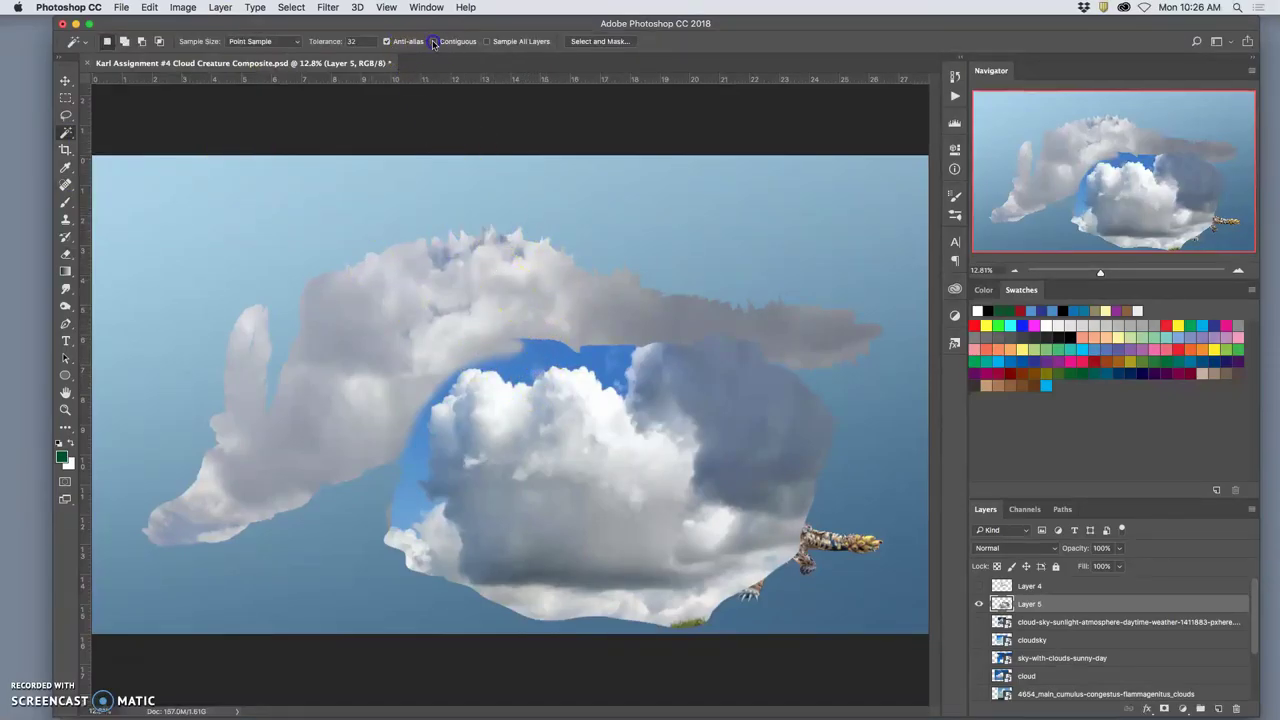
left_click(541, 355)
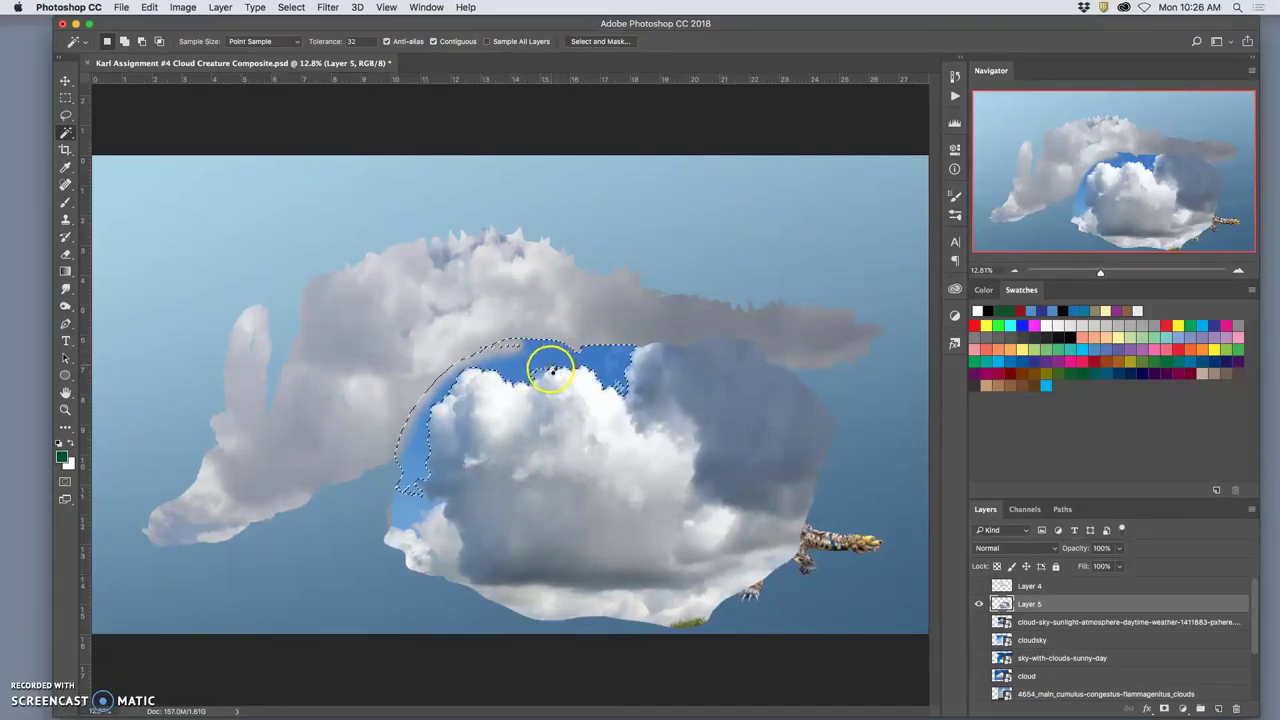
key("Delete")
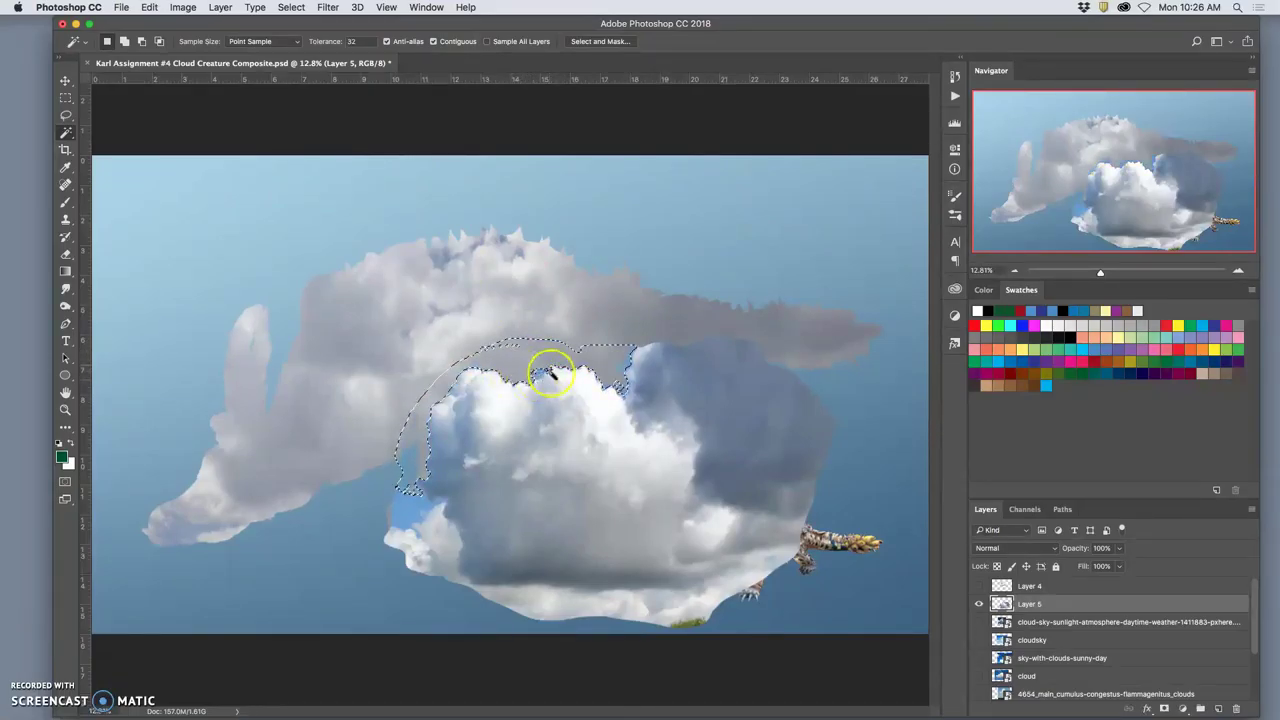
key("super+d")
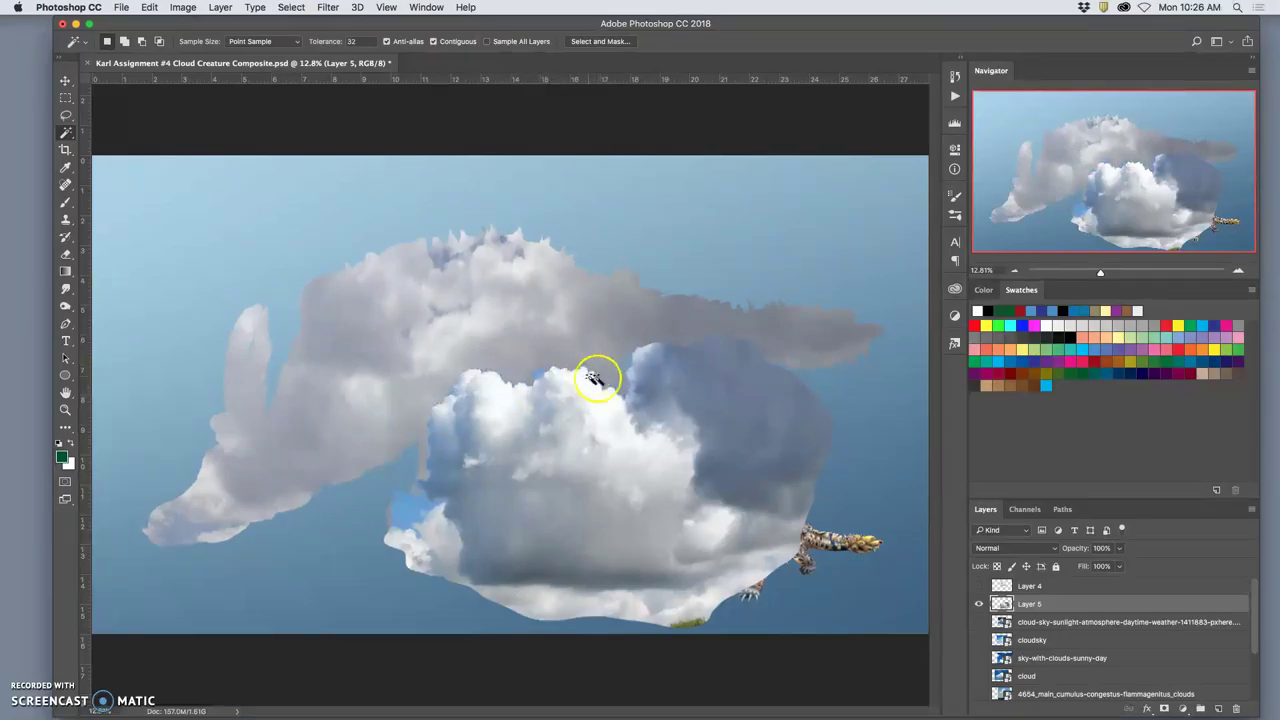
Zoom in to inspect the cloud's edge for leftover sky, then zoom back out
key("super+plus")
key("super+plus")
key("super+plus")
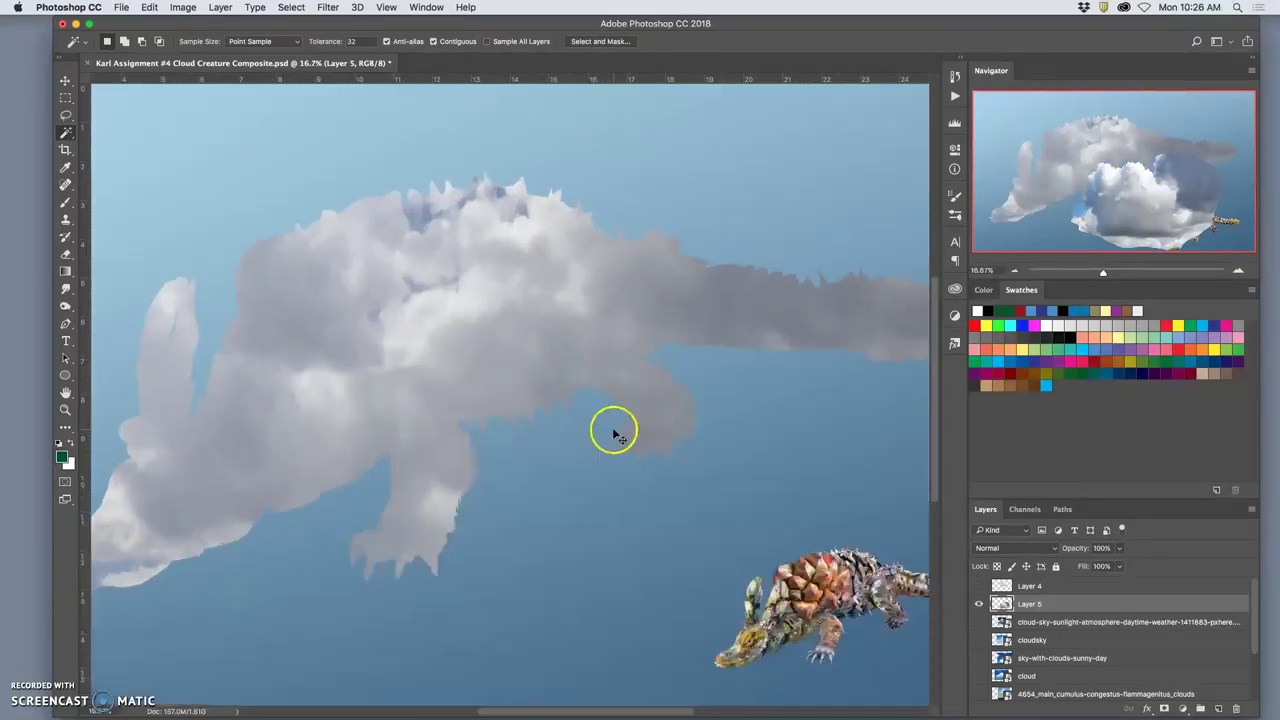
key("super+plus")
key("super+plus")
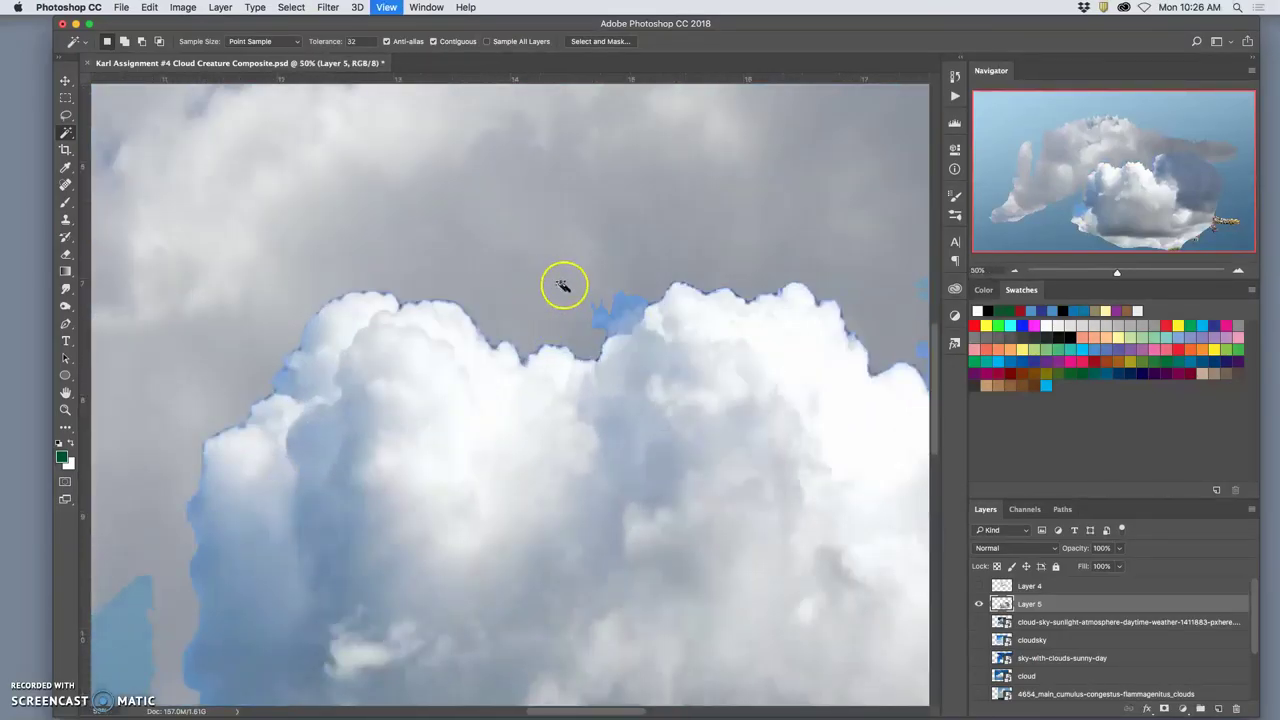
key("super+plus")
key("super+plus")
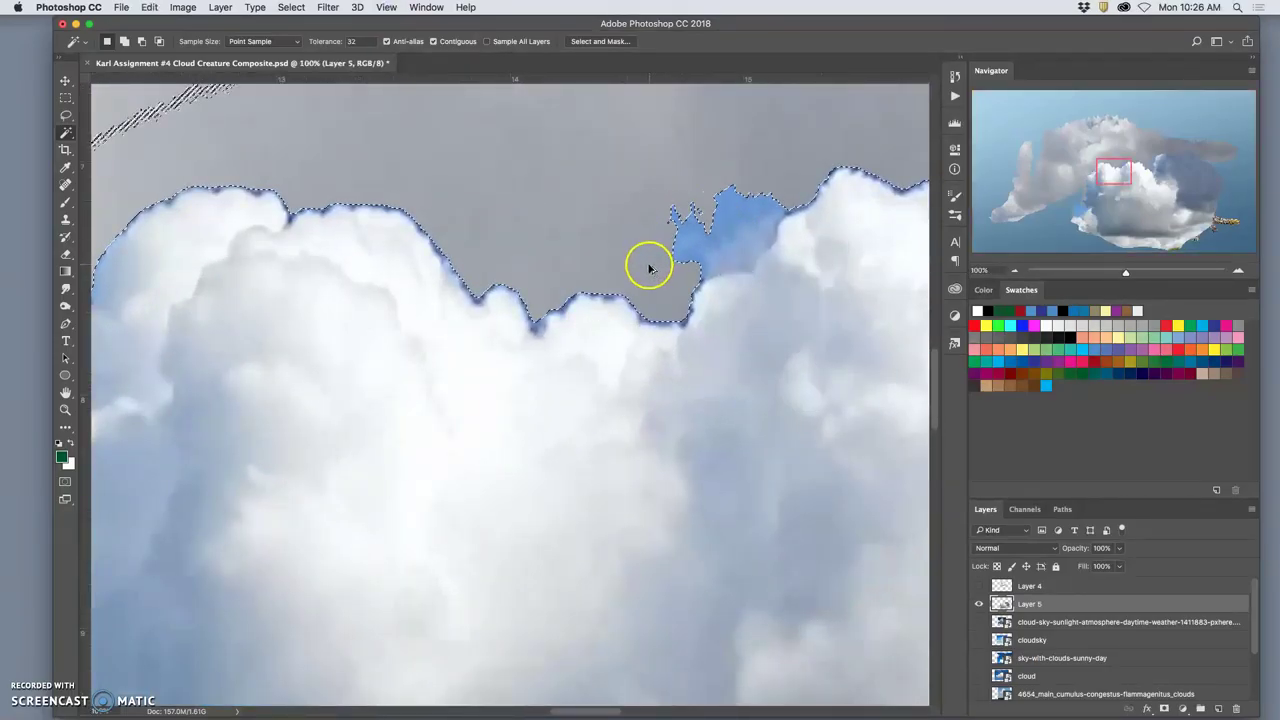
key("super+h")
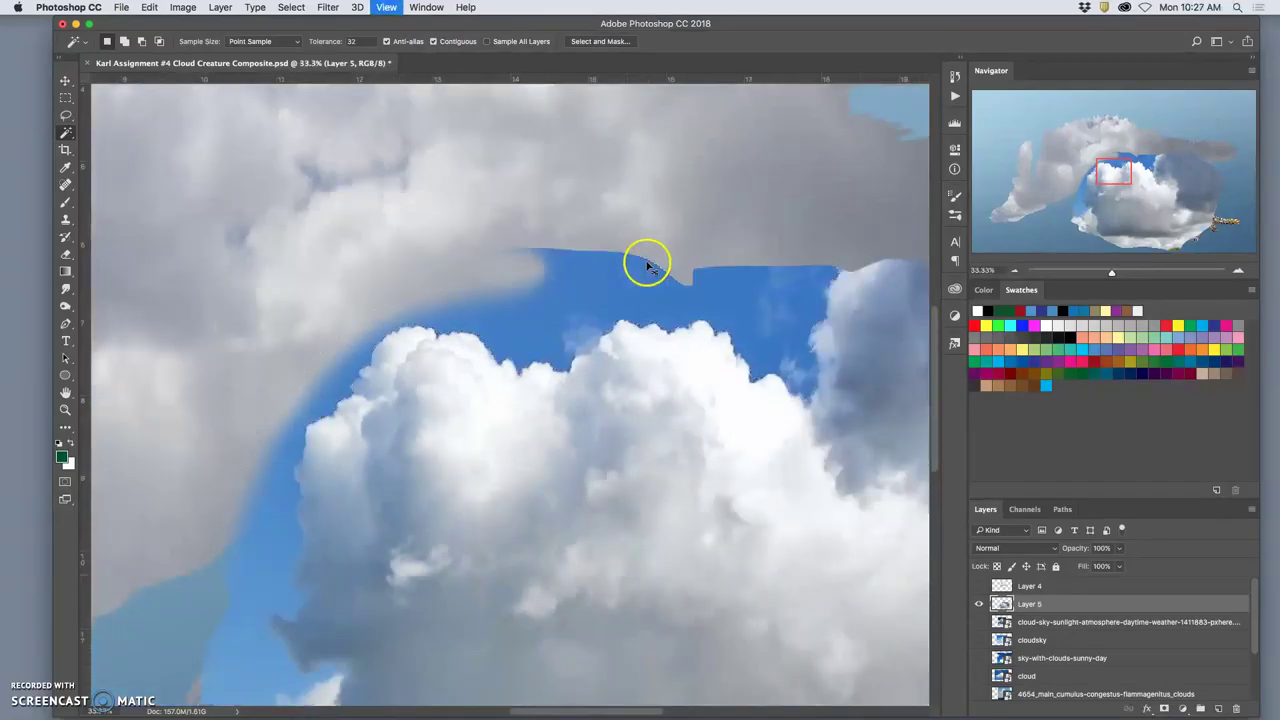
key("super+minus")
key("super+minus")
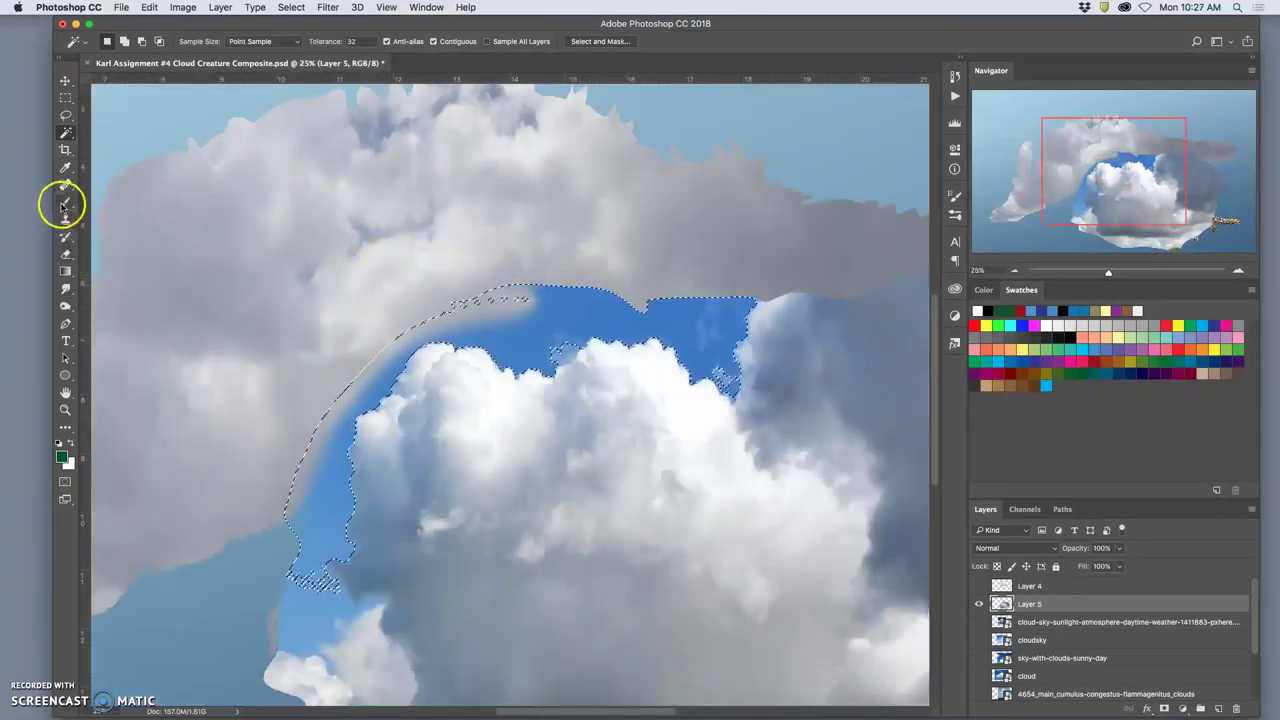
Erase the remaining blue sky fringes around the bright cloud's edges, head area and bottom
left_click(65, 254)
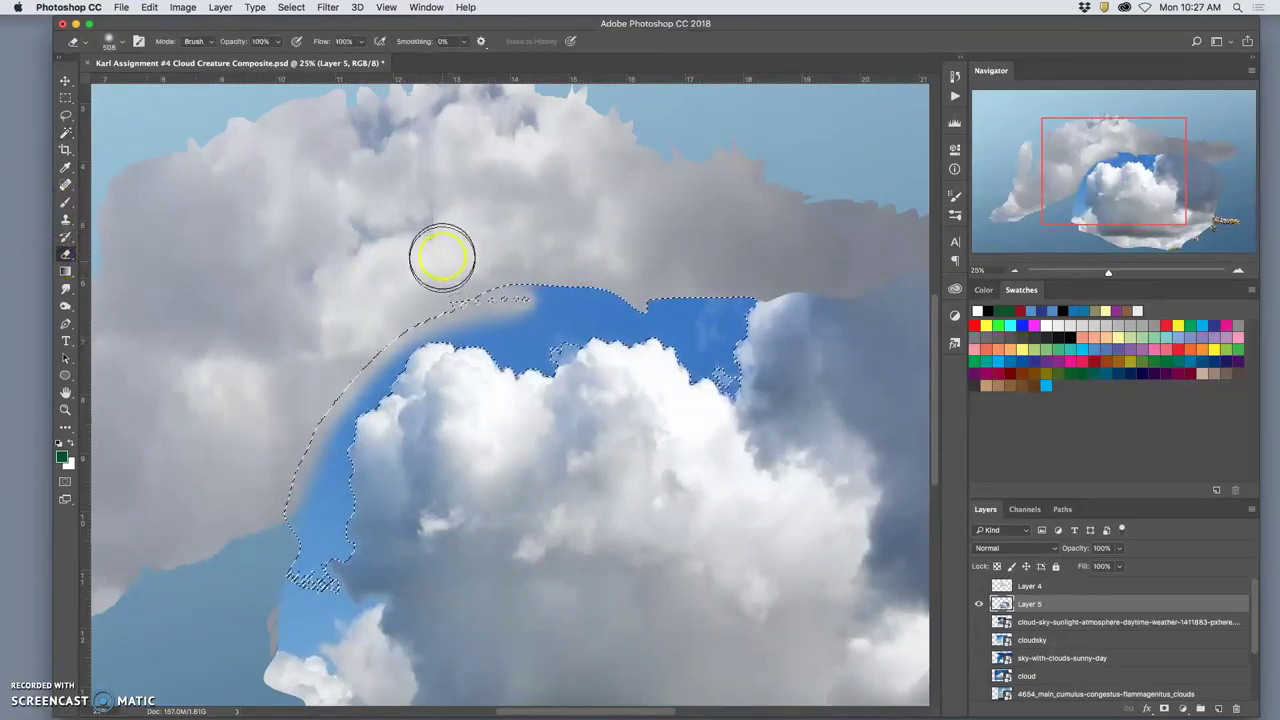
key("super+d")
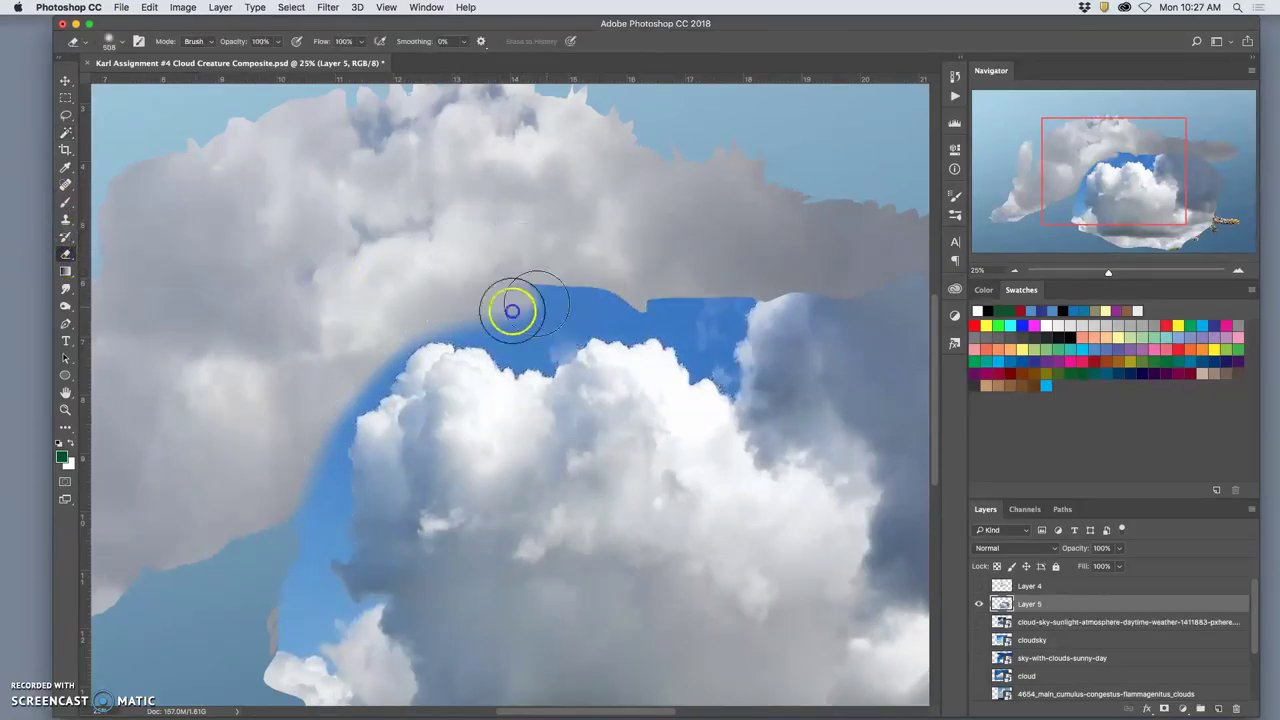
mouse_move(533, 300)
left_mouse_down()
mouse_move(593, 298)
mouse_move(533, 348)
mouse_move(575, 339)
mouse_move(537, 364)
mouse_move(512, 357)
mouse_move(542, 365)
mouse_move(465, 326)
mouse_move(476, 338)
mouse_move(400, 347)
mouse_move(324, 438)
mouse_move(341, 502)
mouse_move(340, 490)
mouse_move(324, 573)
mouse_move(364, 604)
mouse_move(330, 661)
mouse_move(262, 648)
mouse_move(322, 503)
mouse_move(353, 470)
mouse_move(391, 240)
left_mouse_up()
mouse_move(329, 443)
left_mouse_down()
mouse_move(372, 501)
mouse_move(480, 537)
left_mouse_up()
key("super+minus")
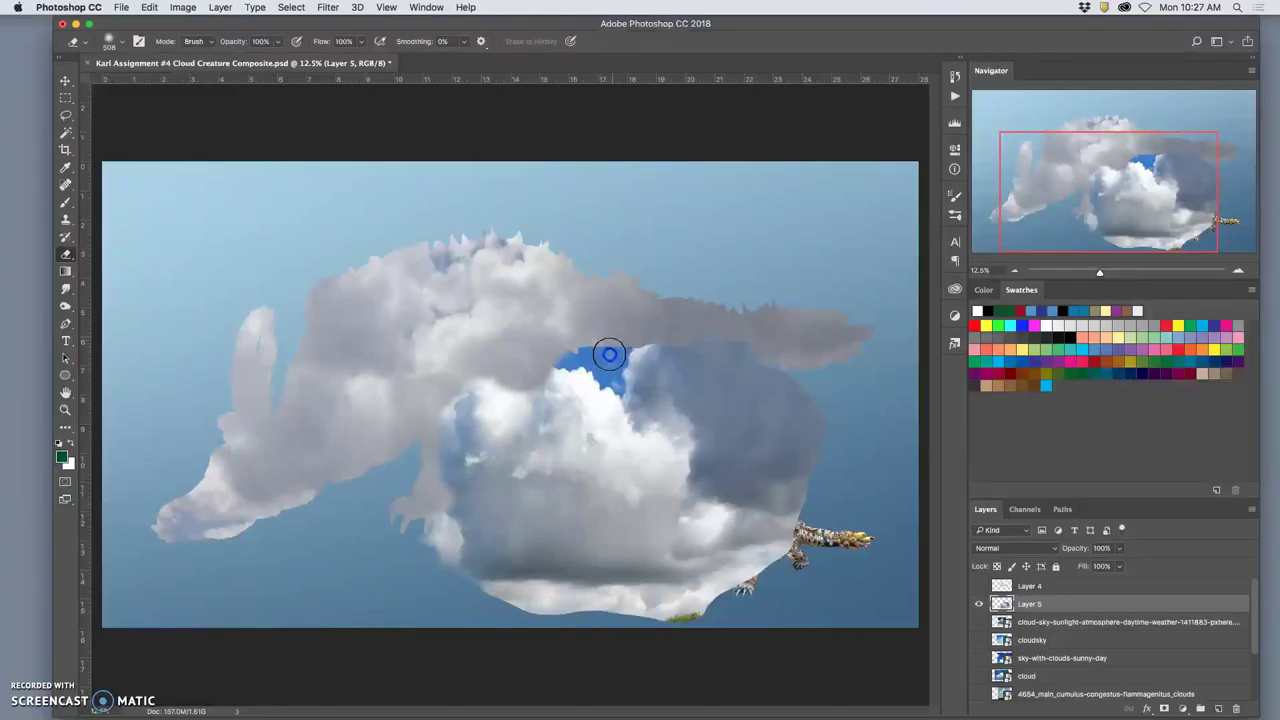
left_click_drag(622, 342, 630, 340)
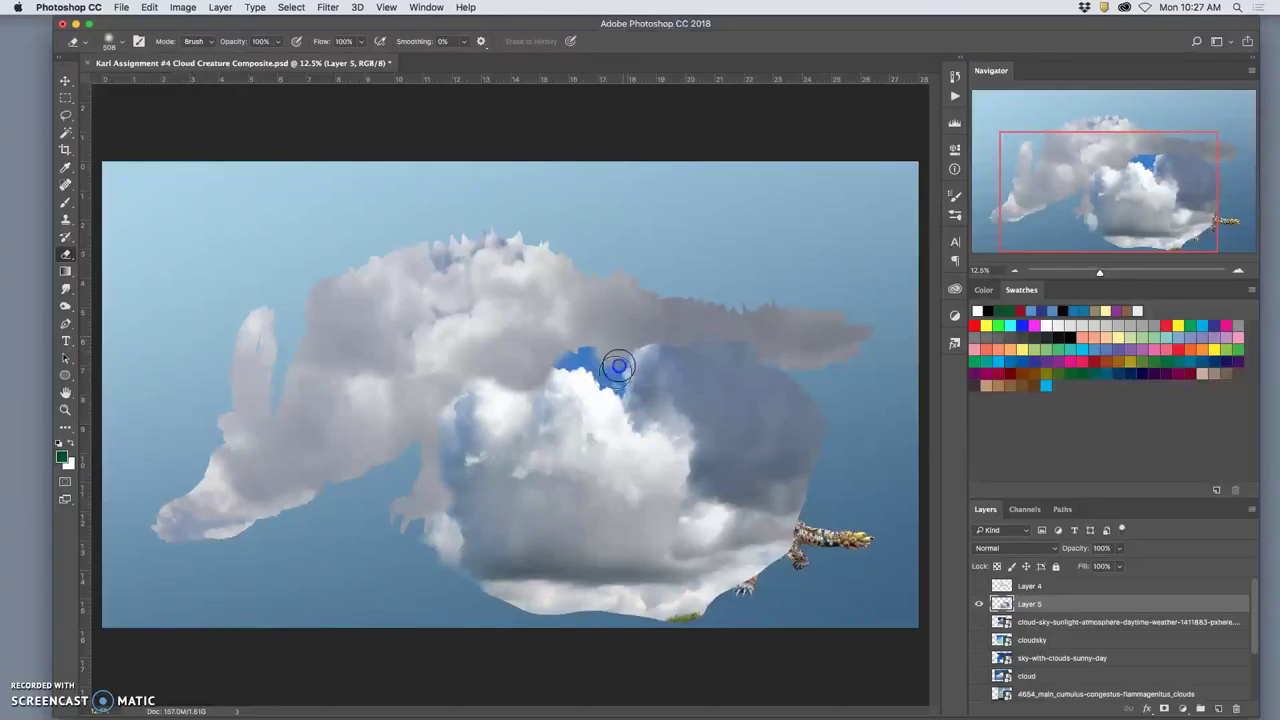
mouse_move(617, 343)
left_mouse_down()
mouse_move(561, 354)
mouse_move(591, 341)
mouse_move(574, 322)
mouse_move(598, 322)
mouse_move(580, 331)
mouse_move(597, 349)
mouse_move(562, 376)
mouse_move(611, 361)
mouse_move(551, 368)
mouse_move(566, 360)
mouse_move(625, 391)
mouse_move(625, 349)
mouse_move(612, 374)
mouse_move(631, 342)
left_mouse_up()
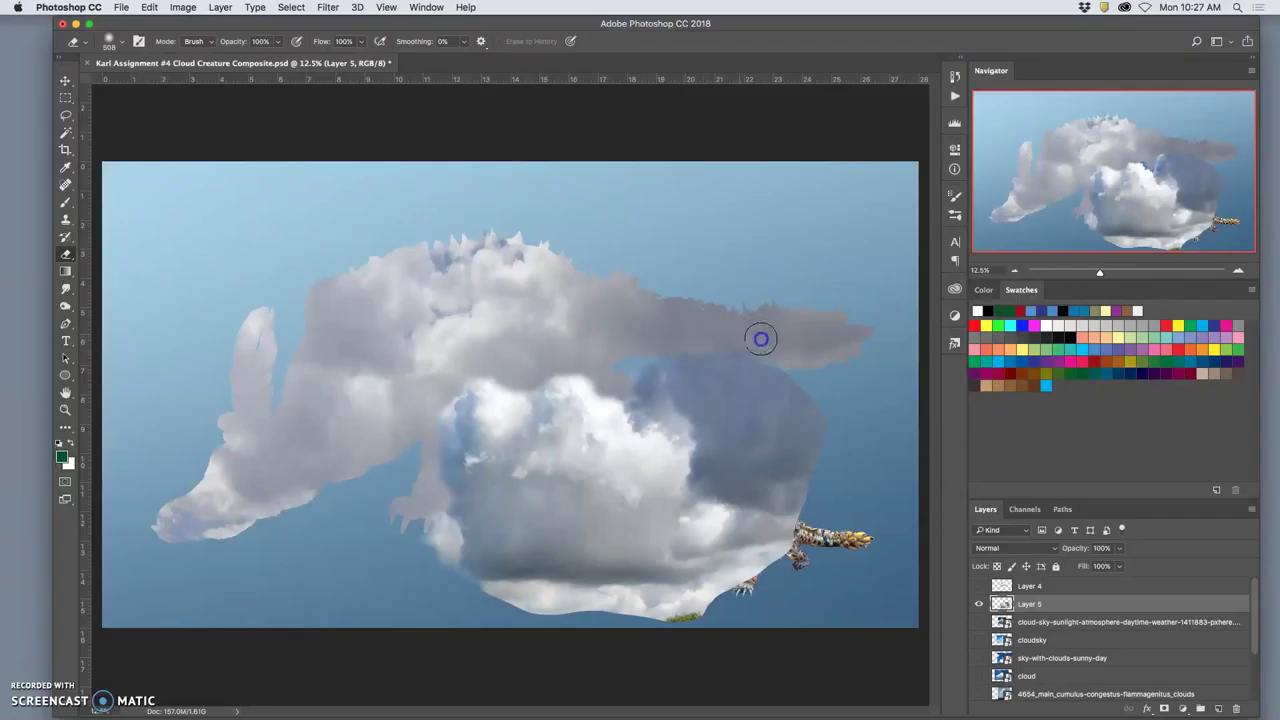
mouse_move(800, 369)
left_mouse_down()
mouse_move(771, 366)
mouse_move(829, 446)
left_mouse_up()
mouse_move(808, 509)
left_mouse_down()
mouse_move(783, 561)
mouse_move(698, 617)
mouse_move(542, 617)
mouse_move(565, 609)
mouse_move(485, 590)
left_mouse_up()
left_click_drag(413, 550, 560, 609)
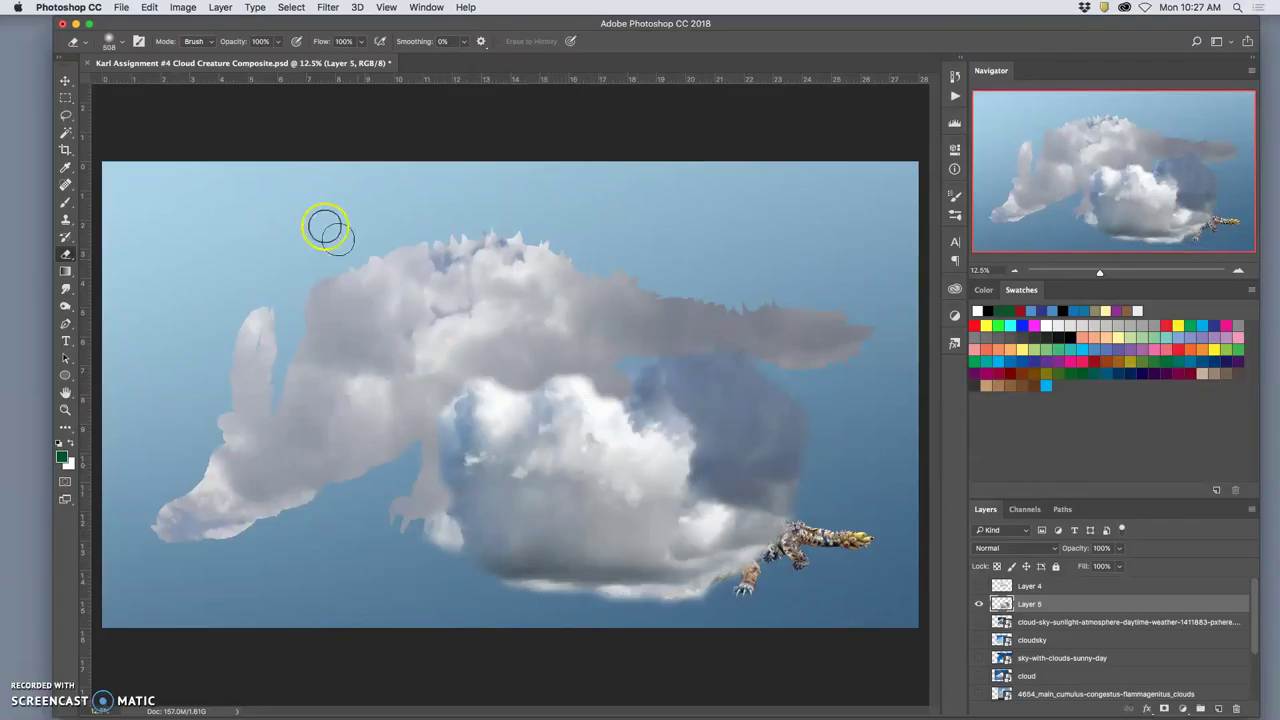
Move the bright cloud up and left over the creature's body and start Free Transform
left_click(68, 84)
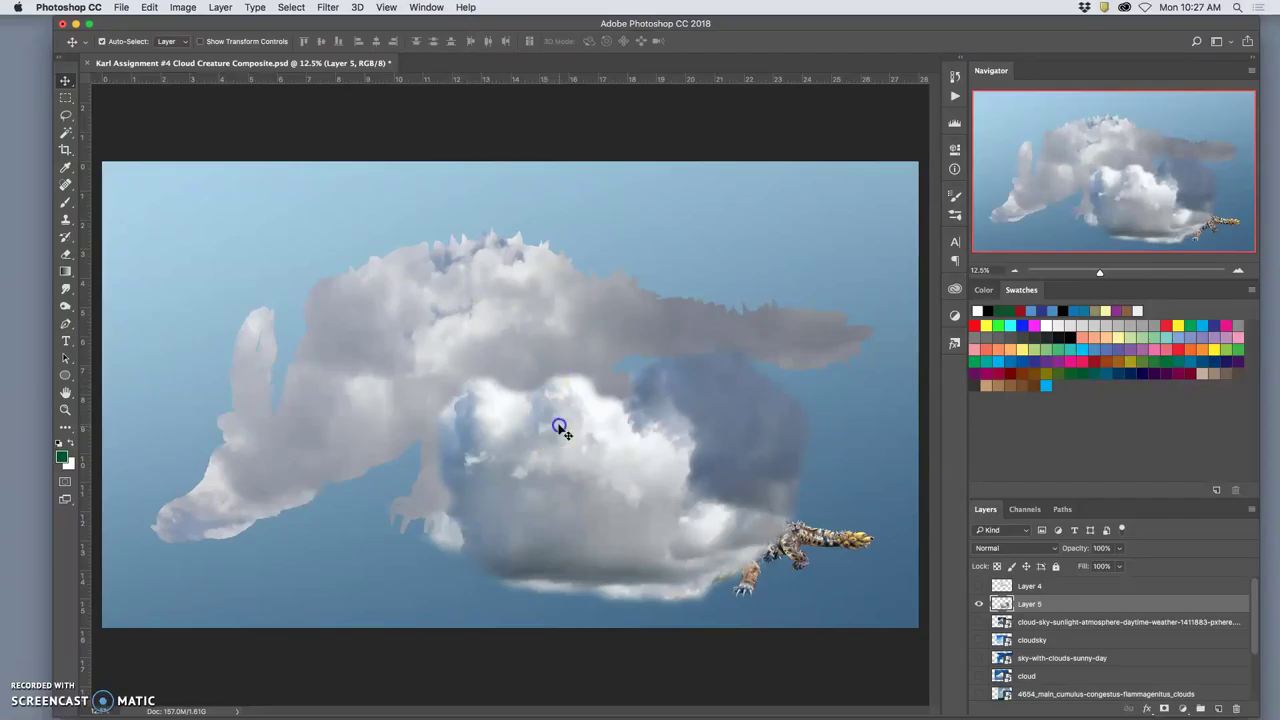
left_click_drag(559, 425, 440, 323)
key("ctrl+t")
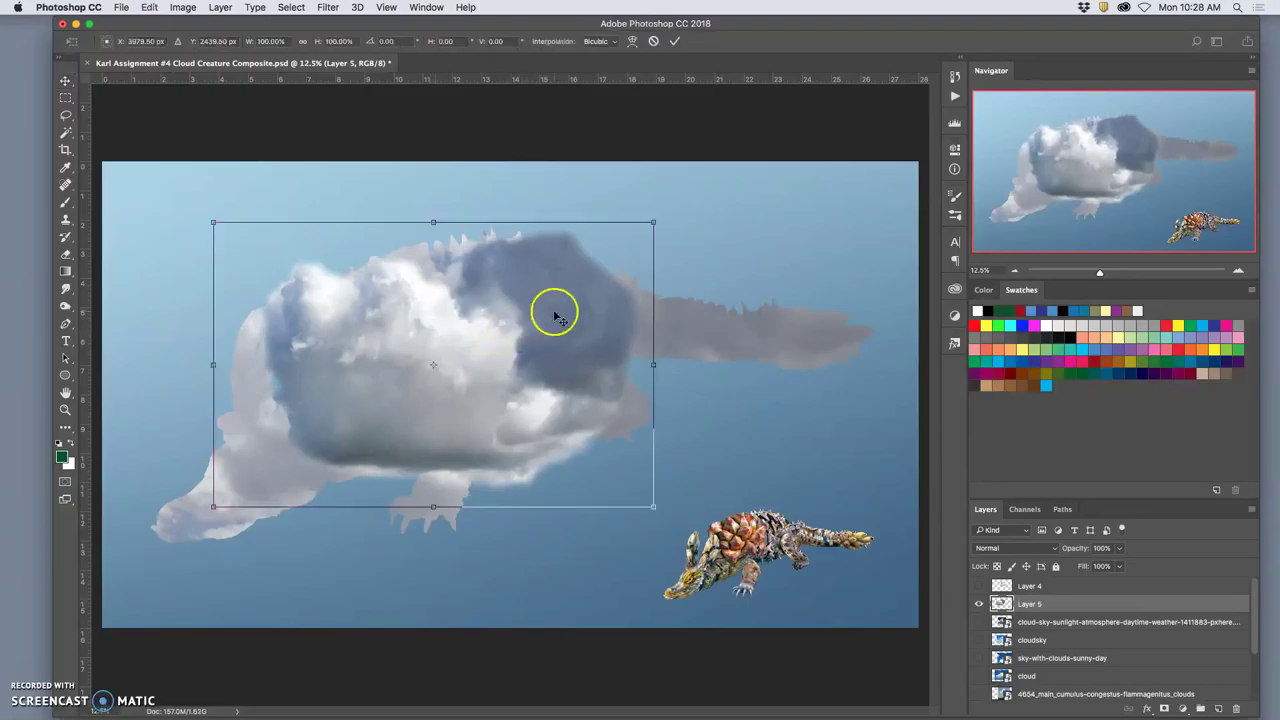
Apply and commit a custom warp, bending the cloud's left and upper-left parts down to fit the front body
right_click(490, 315)
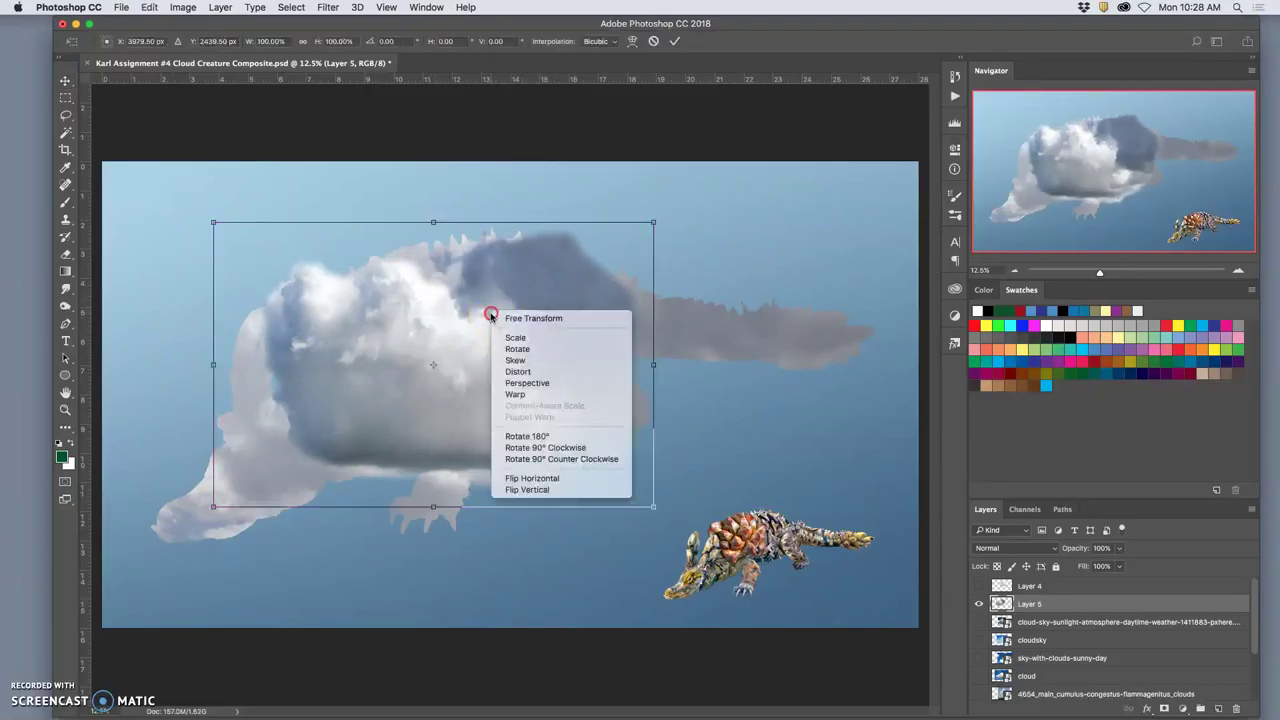
left_click(528, 395)
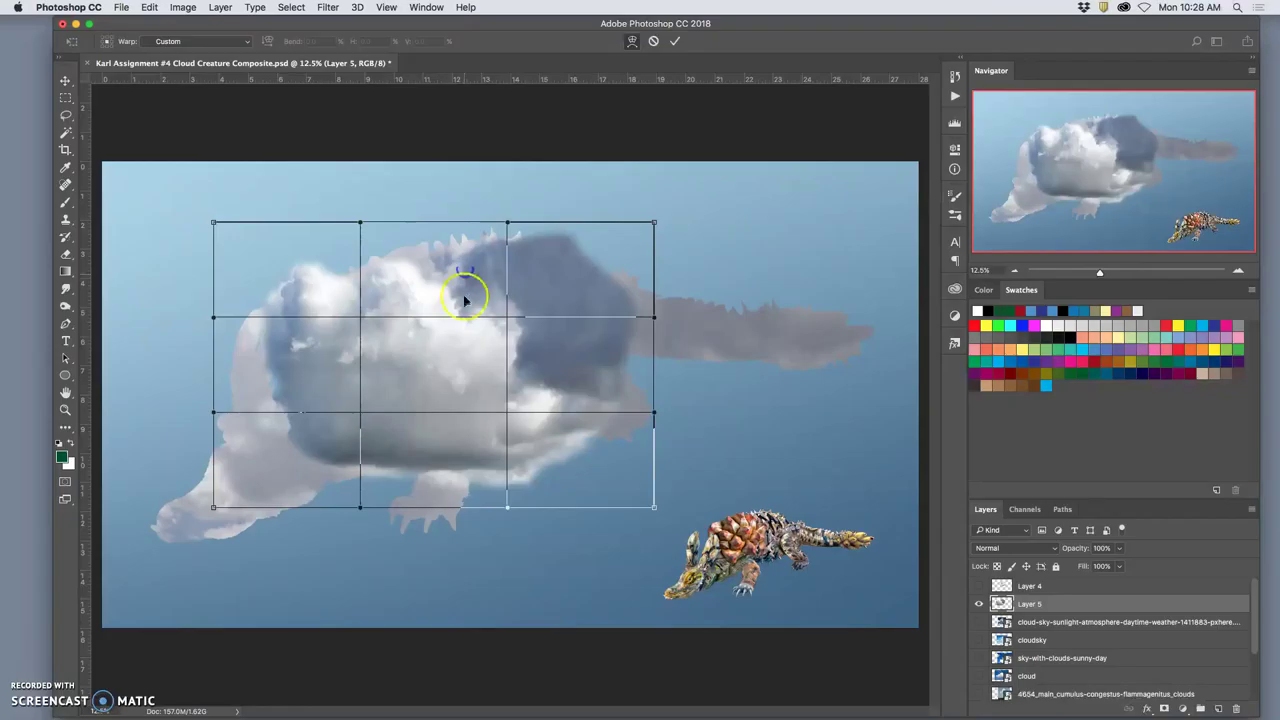
left_click_drag(455, 320, 454, 321)
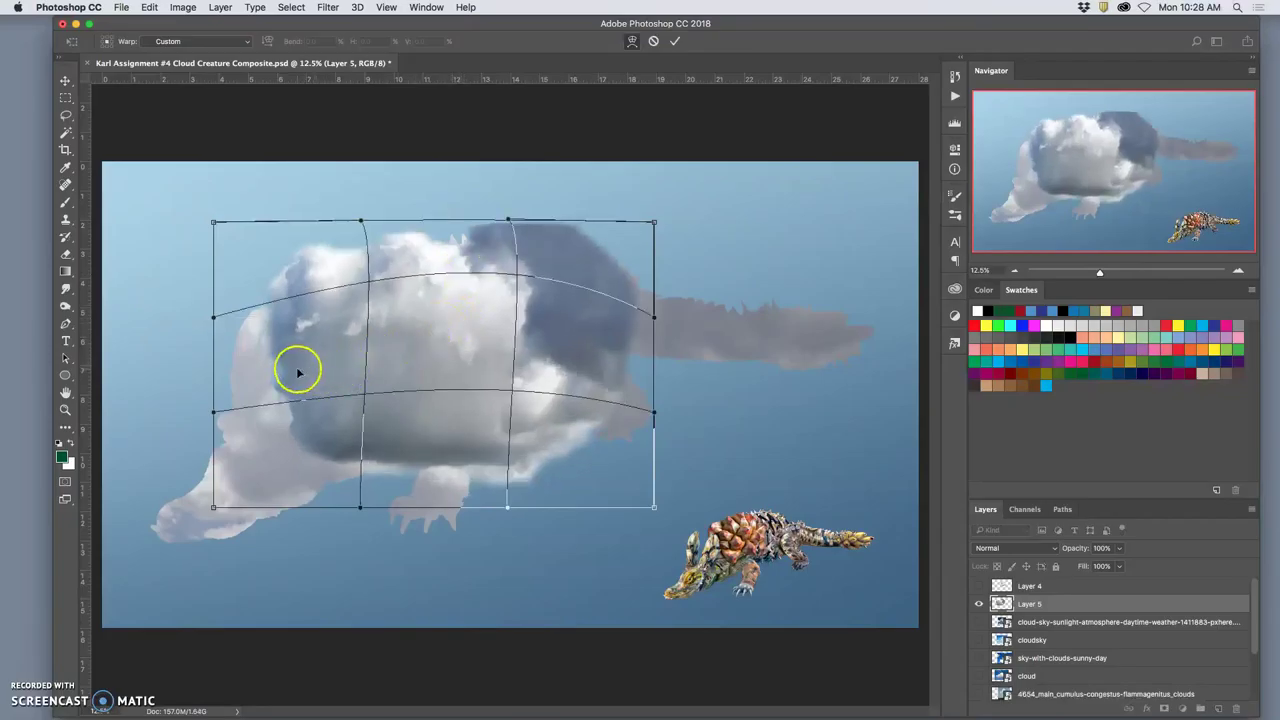
left_click_drag(300, 366, 305, 388)
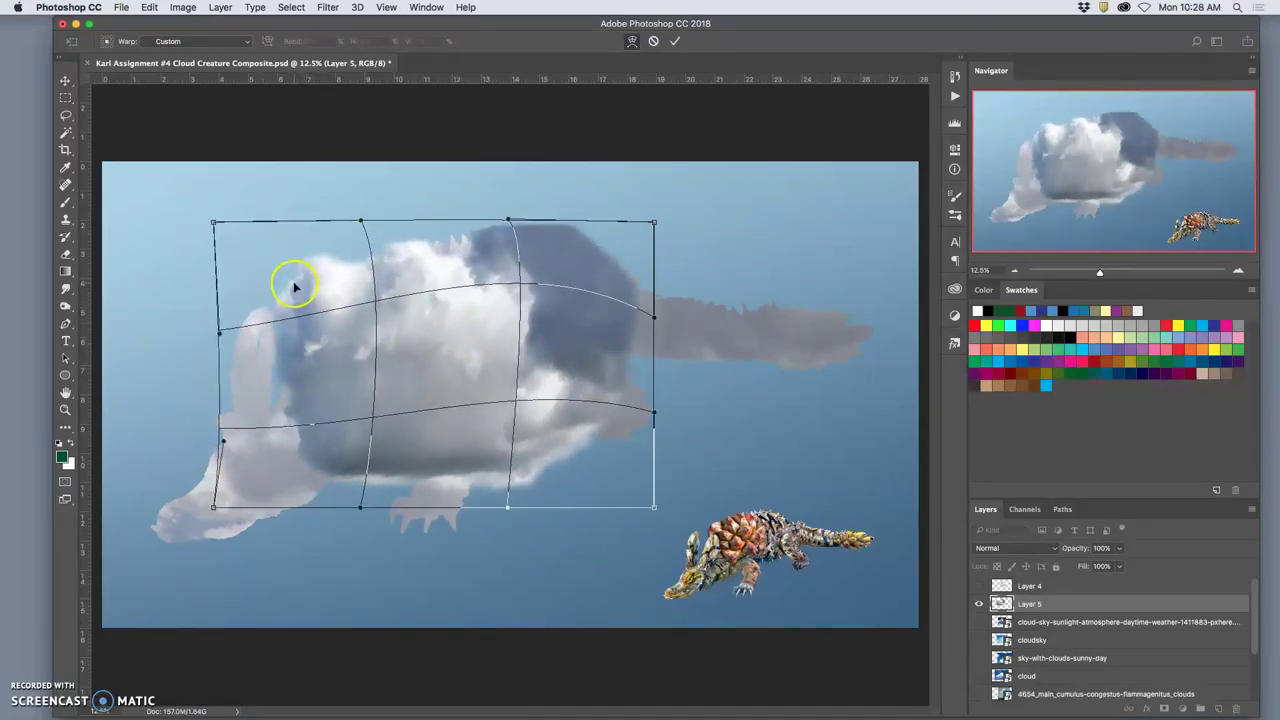
left_click_drag(294, 283, 296, 293)
left_click_drag(451, 289, 453, 289)
left_click_drag(563, 420, 566, 416)
left_click(410, 448)
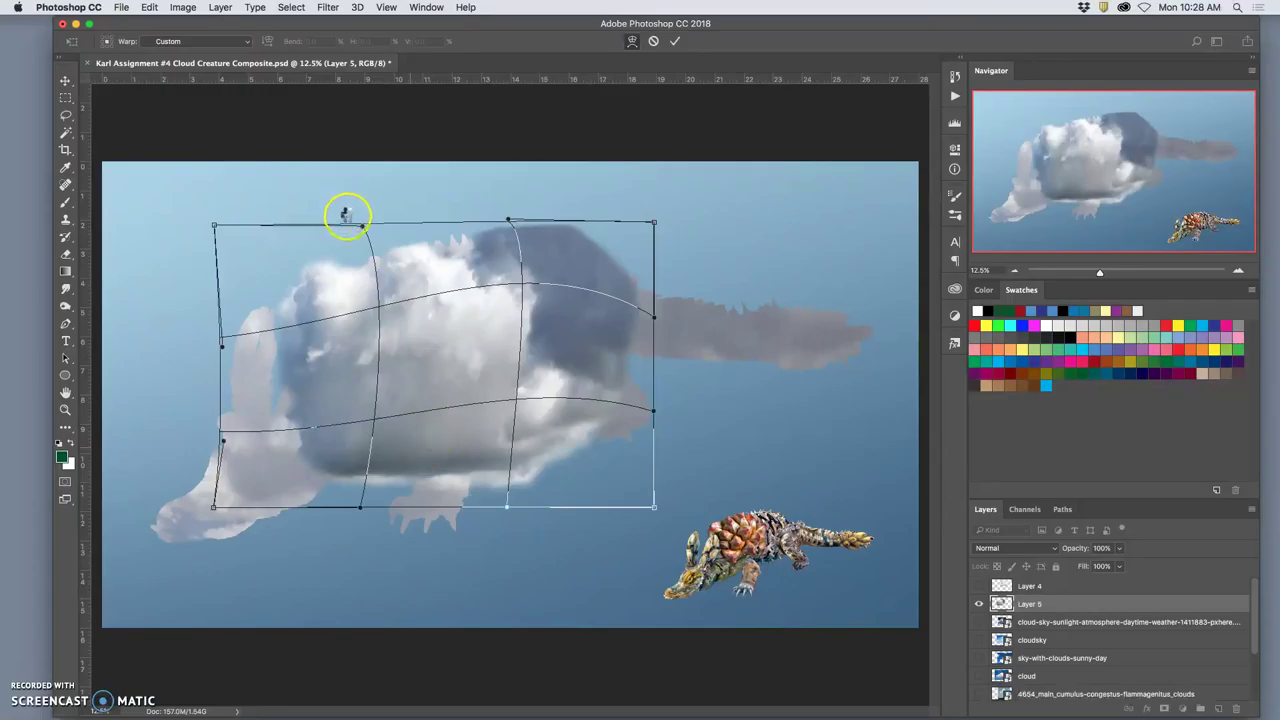
key("Return")
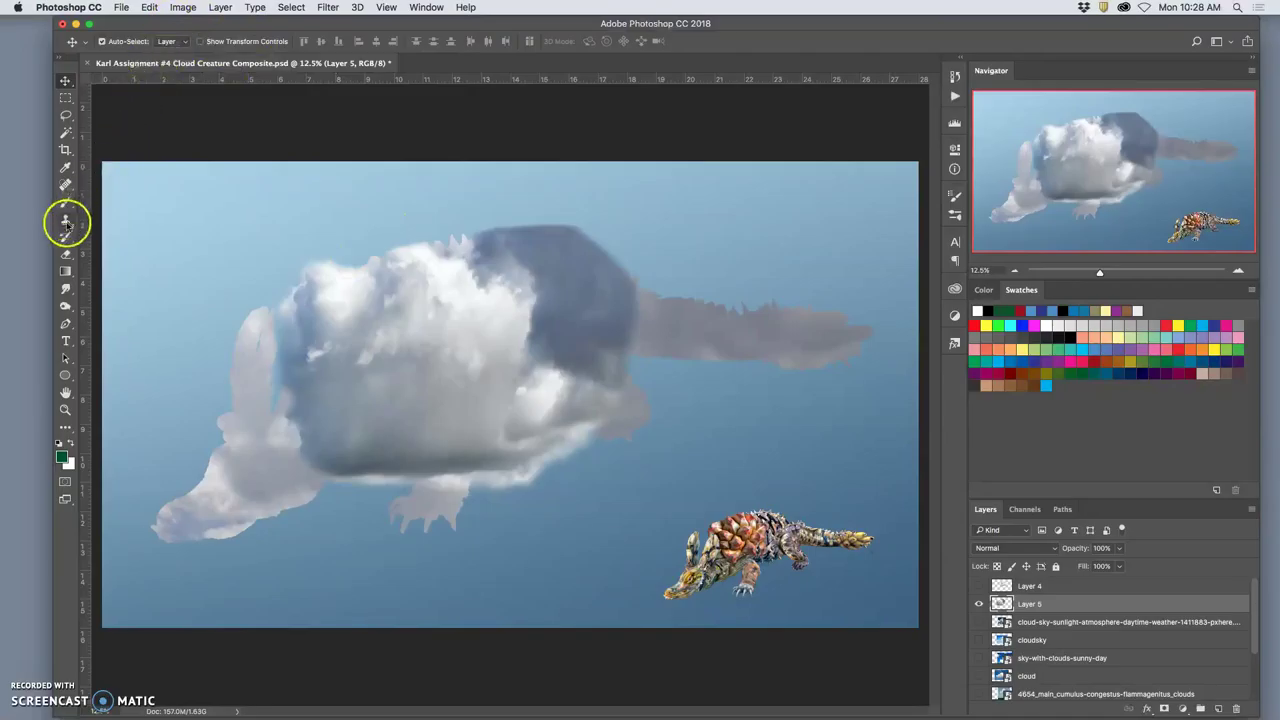
With a 35% opacity eraser, fade the cloud's left edge, underside, tail junction and dark top block
left_click(66, 253)
left_click(277, 42)
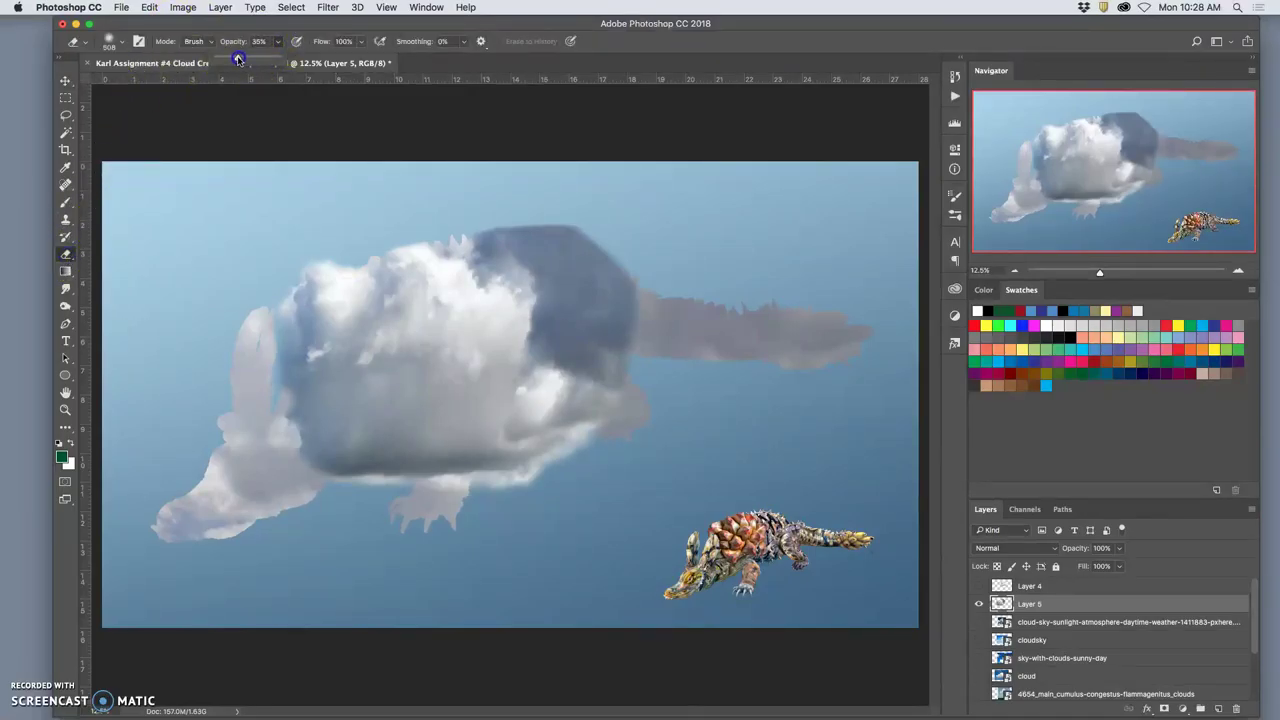
left_click(291, 352)
mouse_move(274, 297)
left_mouse_down()
mouse_move(275, 433)
mouse_move(287, 463)
mouse_move(316, 477)
left_mouse_up()
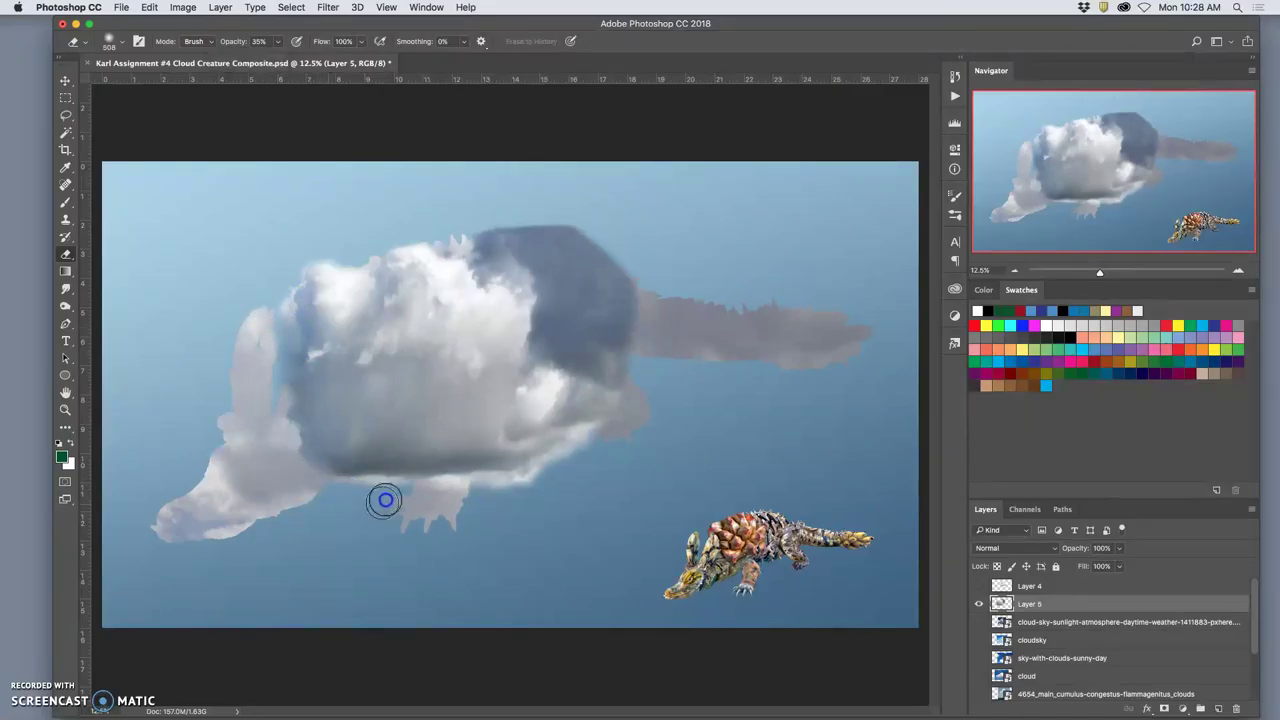
mouse_move(425, 474)
left_mouse_down()
mouse_move(336, 487)
mouse_move(336, 502)
mouse_move(391, 496)
mouse_move(406, 479)
mouse_move(378, 496)
mouse_move(396, 476)
mouse_move(338, 492)
left_mouse_up()
left_click_drag(419, 475, 442, 490)
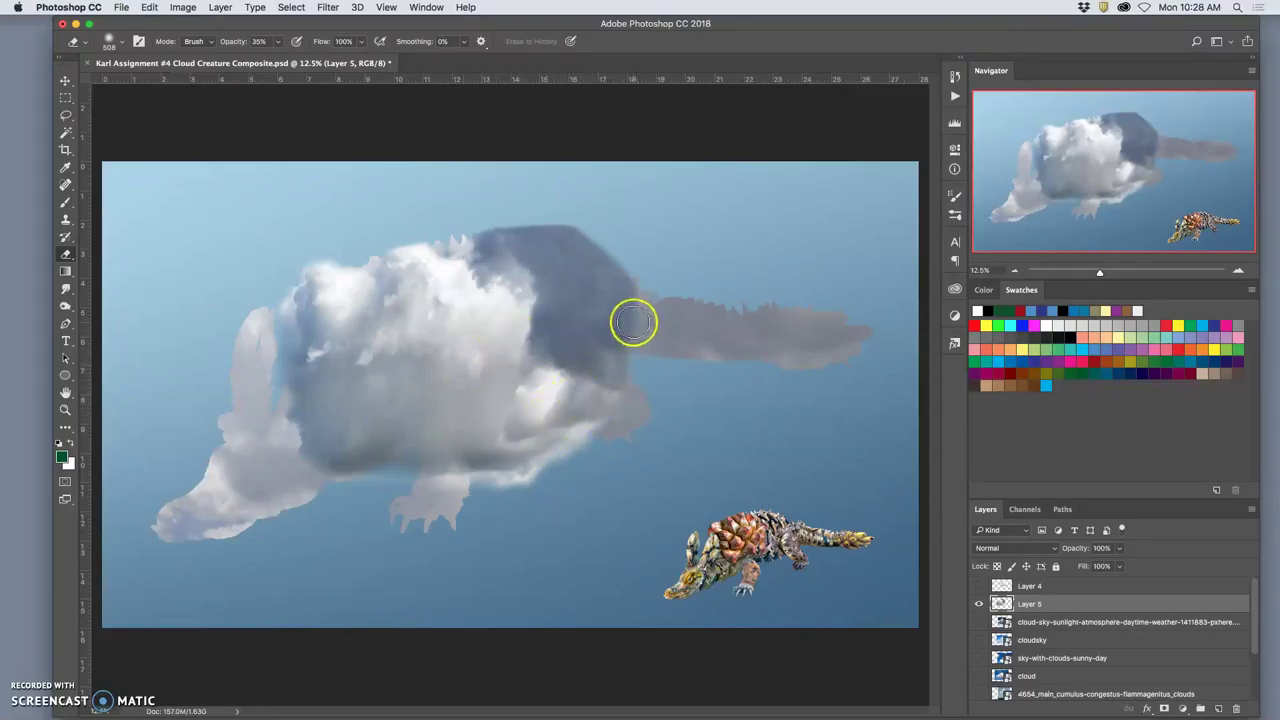
mouse_move(631, 323)
left_mouse_down()
mouse_move(572, 295)
mouse_move(570, 250)
mouse_move(592, 218)
mouse_move(609, 229)
mouse_move(596, 275)
mouse_move(657, 261)
mouse_move(584, 275)
mouse_move(617, 251)
left_mouse_up()
mouse_move(540, 254)
left_mouse_down()
mouse_move(543, 215)
mouse_move(484, 225)
mouse_move(515, 218)
mouse_move(509, 246)
mouse_move(580, 224)
mouse_move(629, 257)
mouse_move(565, 213)
mouse_move(563, 240)
mouse_move(525, 212)
mouse_move(512, 230)
mouse_move(482, 212)
mouse_move(461, 225)
mouse_move(477, 215)
mouse_move(522, 227)
left_mouse_up()
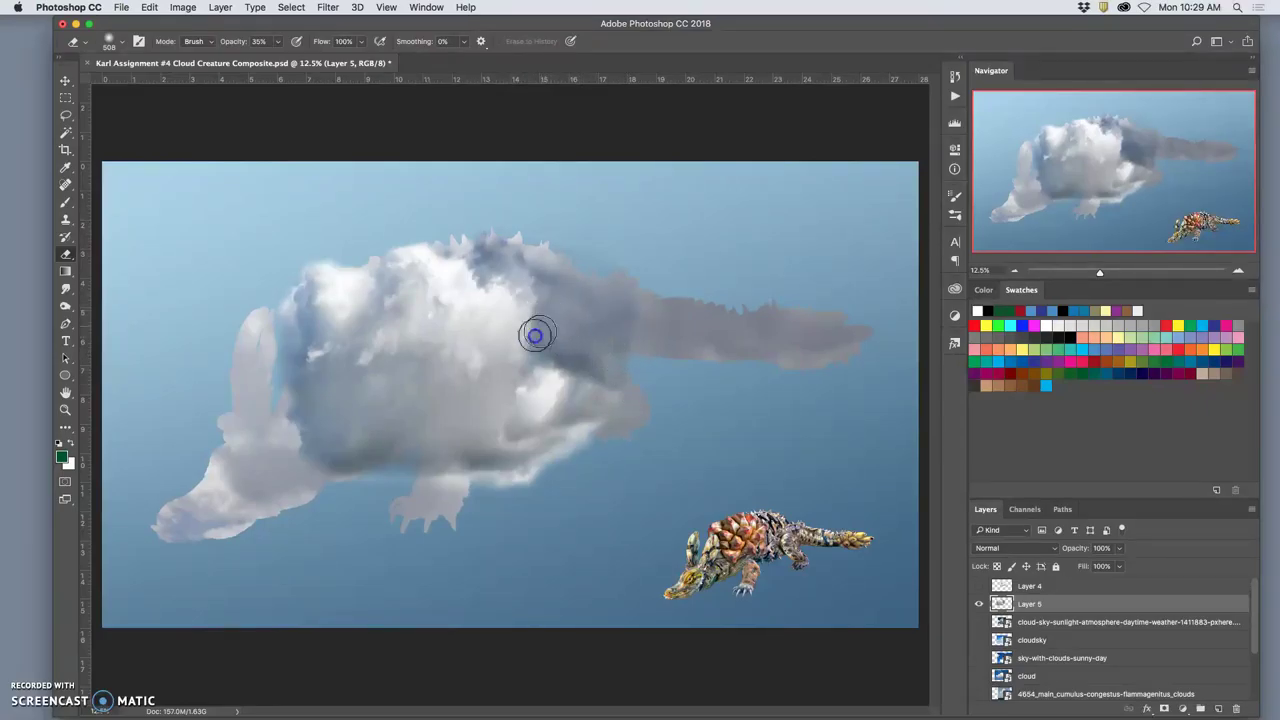
mouse_move(530, 313)
left_mouse_down()
mouse_move(574, 317)
mouse_move(597, 466)
mouse_move(594, 377)
mouse_move(629, 426)
mouse_move(577, 483)
mouse_move(663, 449)
mouse_move(749, 380)
mouse_move(744, 404)
left_mouse_up()
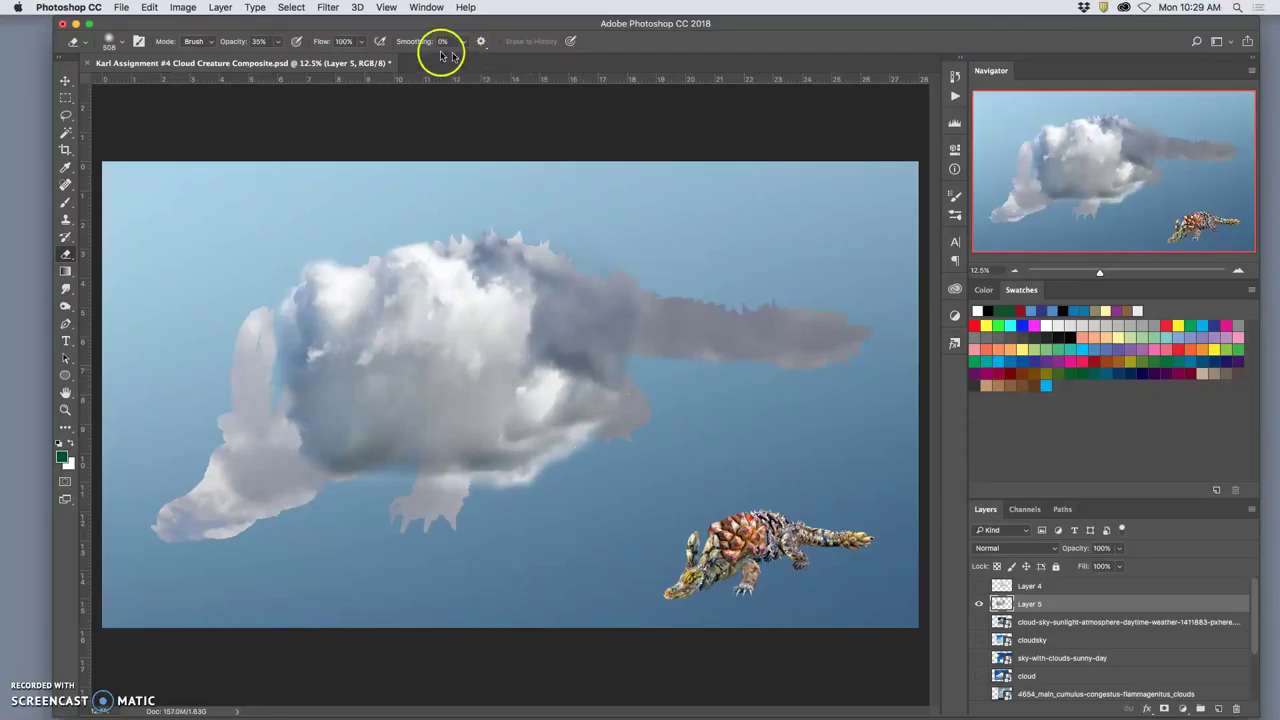
Reduce the bright cloud's saturation to -22 with a Hue/Saturation adjustment
left_click(176, 8)
mouse_move(245, 44)
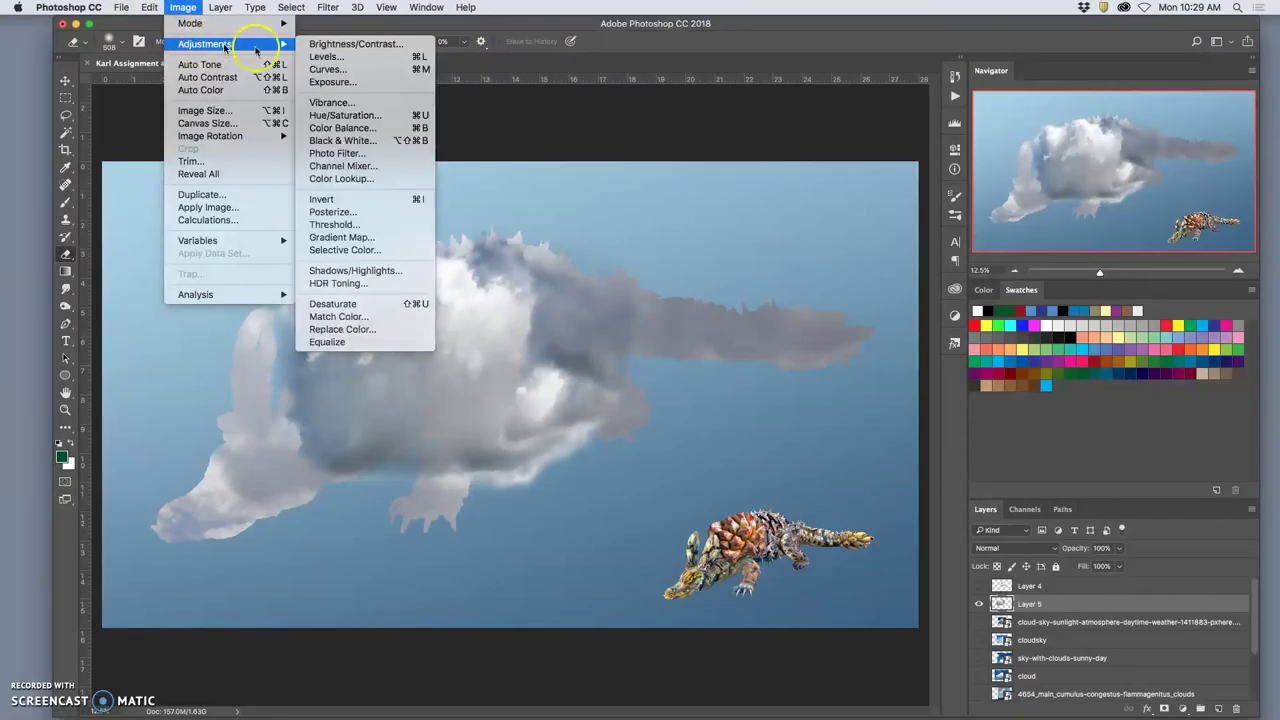
left_click(382, 118)
left_click_drag(948, 262, 950, 263)
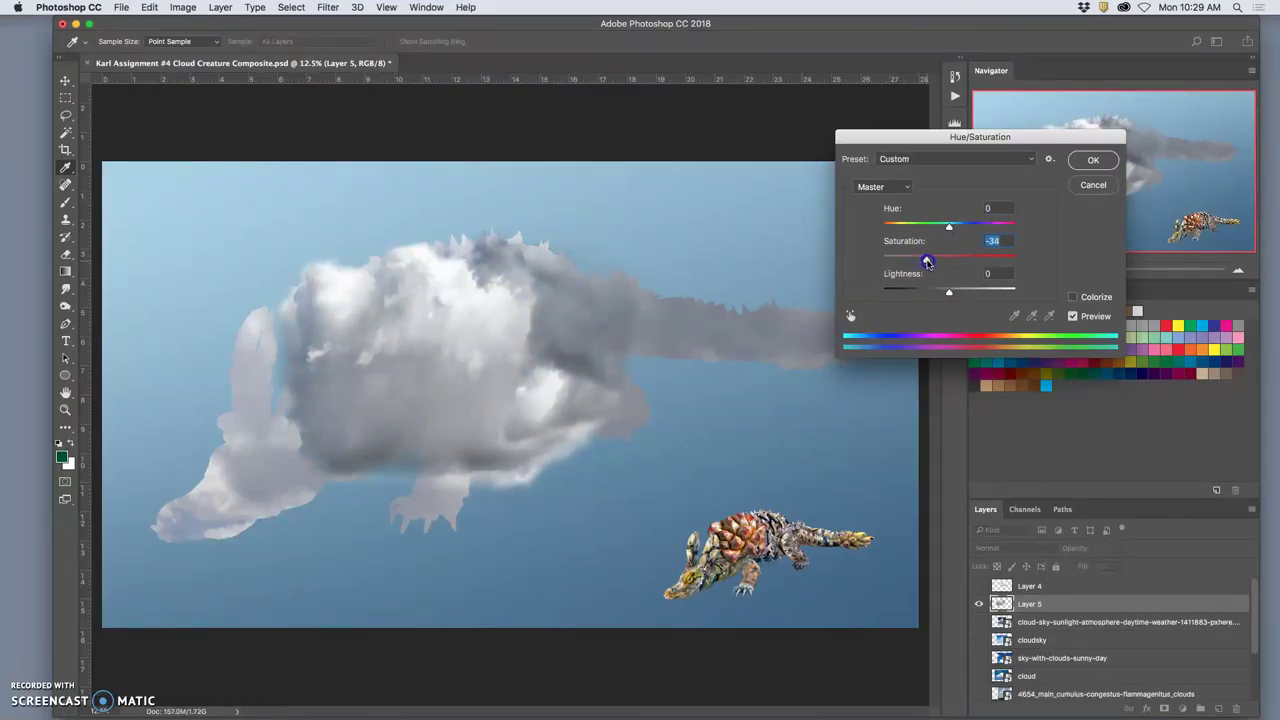
mouse_move(927, 261)
left_mouse_down()
mouse_move(984, 256)
mouse_move(930, 259)
left_mouse_up()
left_click(1090, 162)
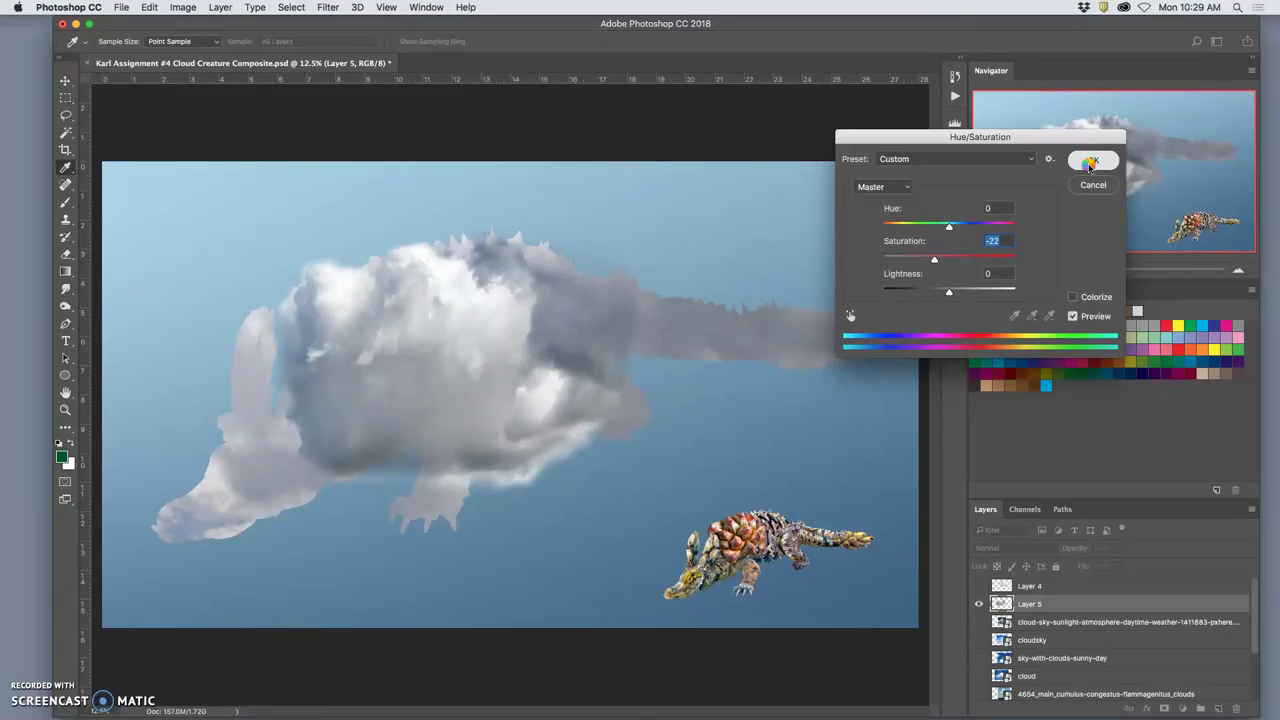
left_click(1091, 161)
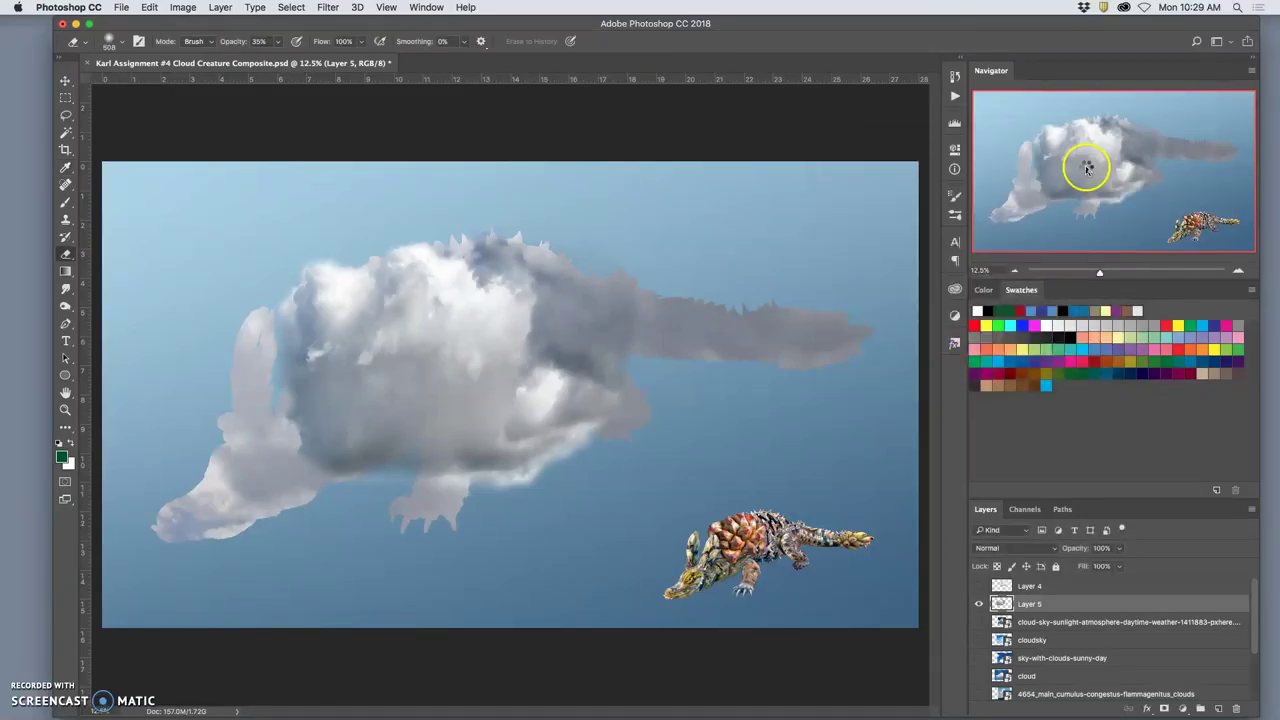
Set Layer 5 to 89% opacity, fade its belly underside, and make Layer 4 visible again
left_click(1119, 548)
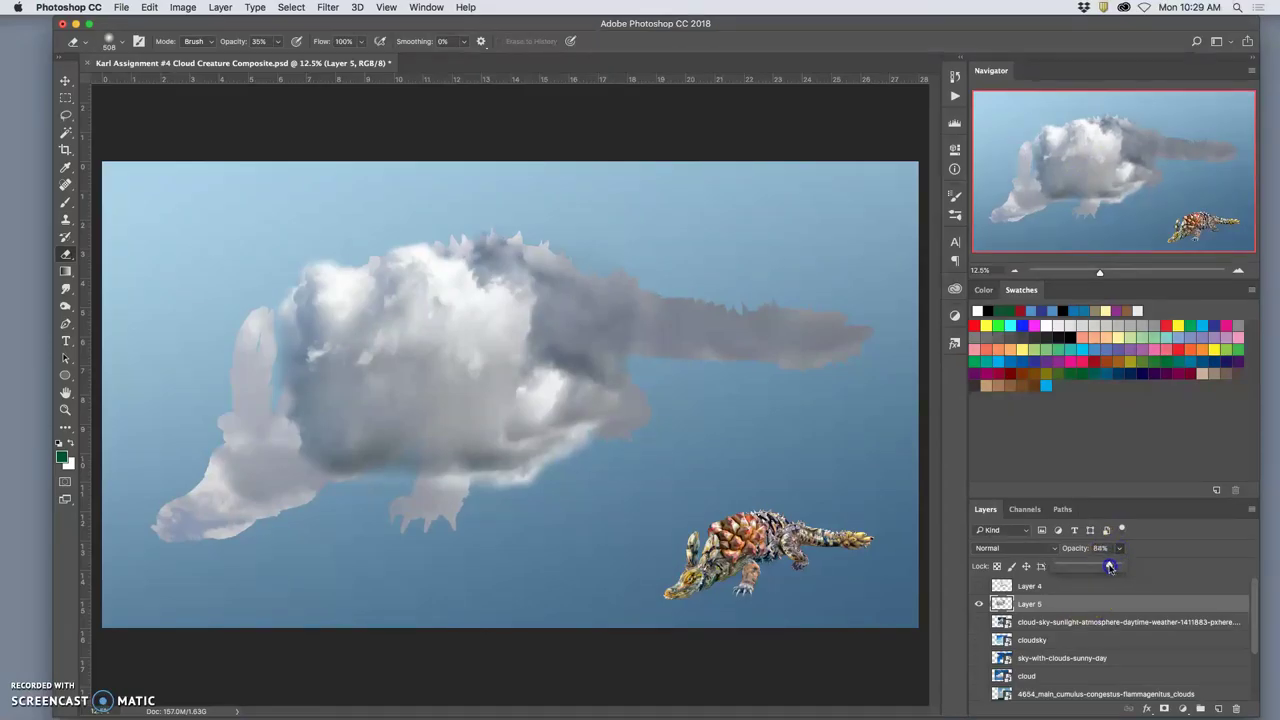
mouse_move(1109, 567)
left_mouse_down()
mouse_move(1078, 566)
mouse_move(1113, 562)
left_mouse_up()
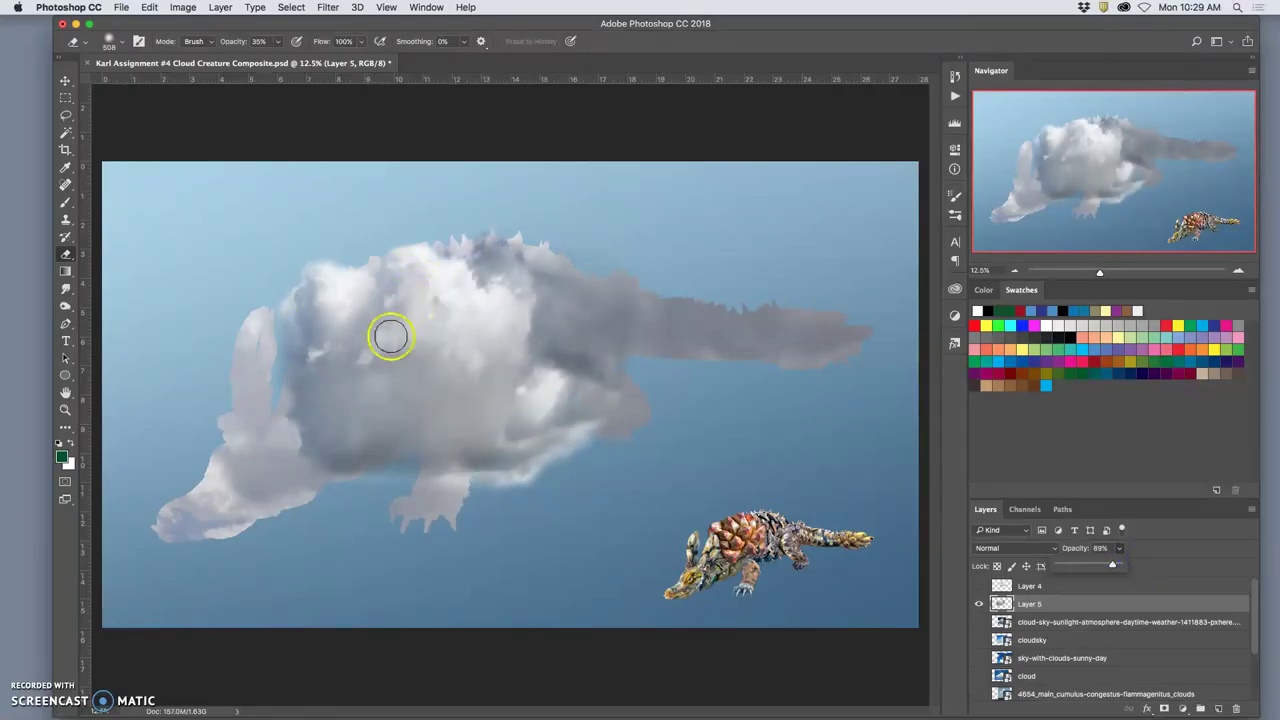
mouse_move(580, 450)
left_mouse_down()
mouse_move(509, 500)
mouse_move(512, 457)
mouse_move(481, 483)
mouse_move(501, 438)
mouse_move(484, 492)
mouse_move(536, 490)
left_mouse_up()
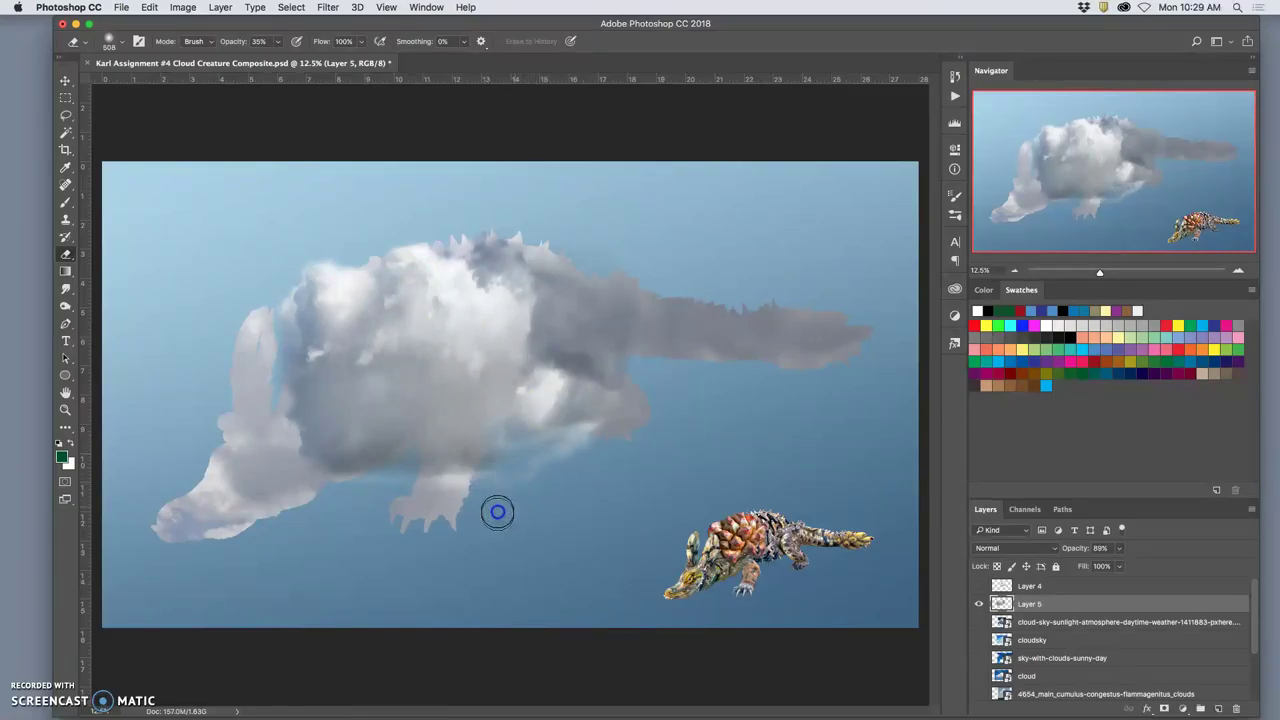
mouse_move(507, 471)
left_mouse_down()
mouse_move(563, 438)
mouse_move(504, 478)
mouse_move(560, 463)
mouse_move(523, 469)
mouse_move(547, 486)
mouse_move(519, 472)
mouse_move(501, 482)
mouse_move(548, 489)
mouse_move(625, 374)
mouse_move(594, 495)
mouse_move(465, 473)
mouse_move(463, 581)
mouse_move(471, 499)
mouse_move(459, 513)
mouse_move(622, 393)
mouse_move(640, 444)
mouse_move(629, 443)
mouse_move(637, 410)
mouse_move(671, 423)
mouse_move(555, 420)
mouse_move(653, 419)
mouse_move(628, 402)
mouse_move(634, 426)
mouse_move(610, 412)
mouse_move(648, 408)
mouse_move(654, 421)
mouse_move(552, 475)
mouse_move(424, 504)
mouse_move(496, 510)
mouse_move(543, 460)
mouse_move(600, 441)
mouse_move(487, 474)
left_mouse_up()
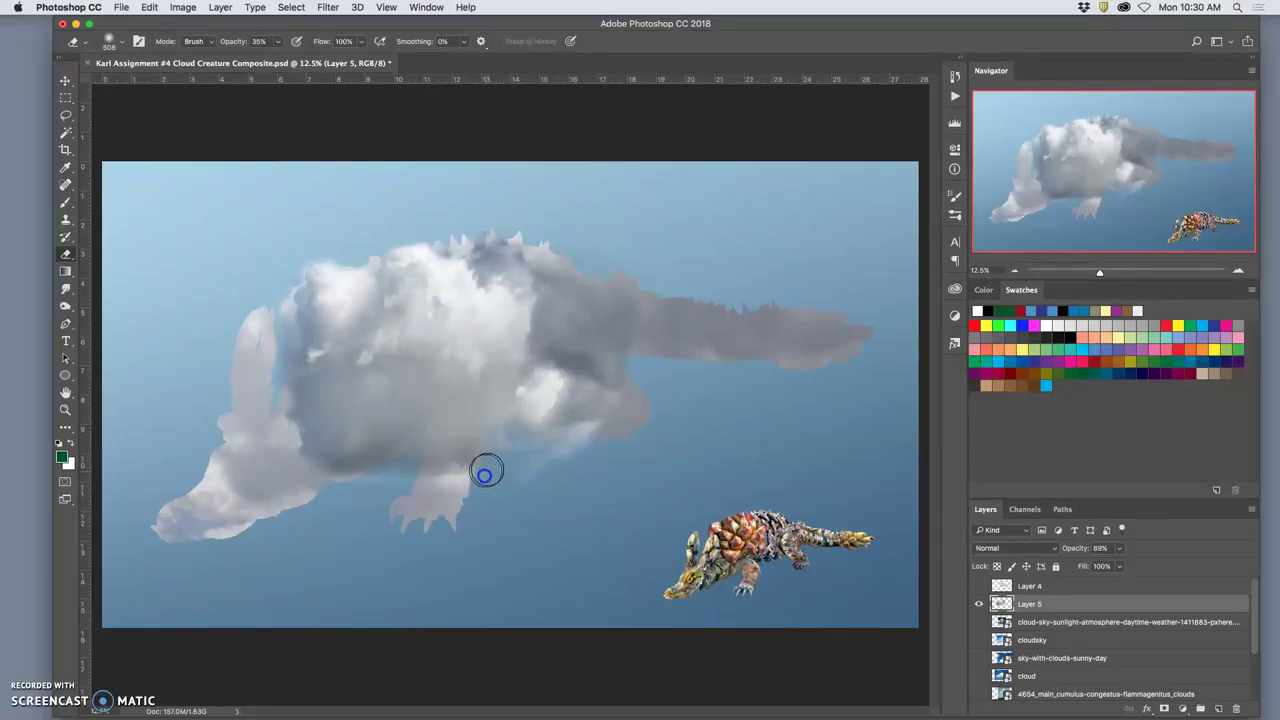
left_click_drag(405, 487, 378, 490)
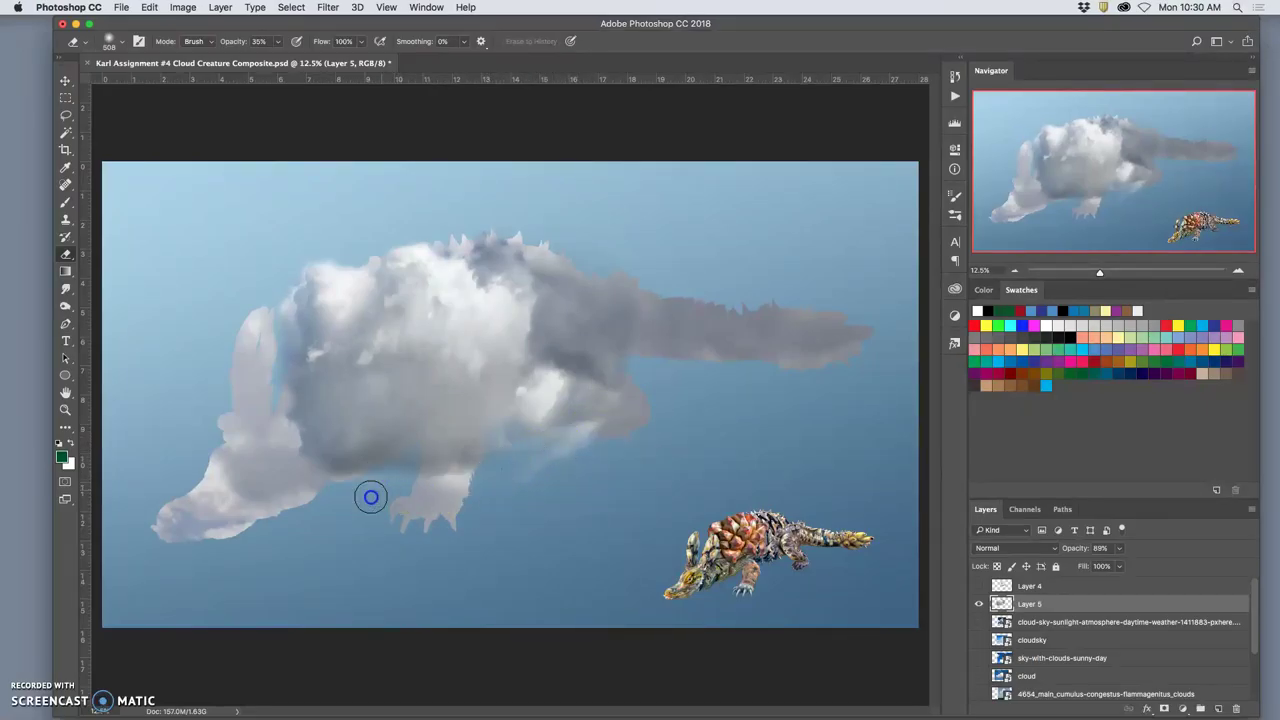
left_click_drag(1057, 614, 978, 585)
left_click_drag(646, 423, 607, 405)
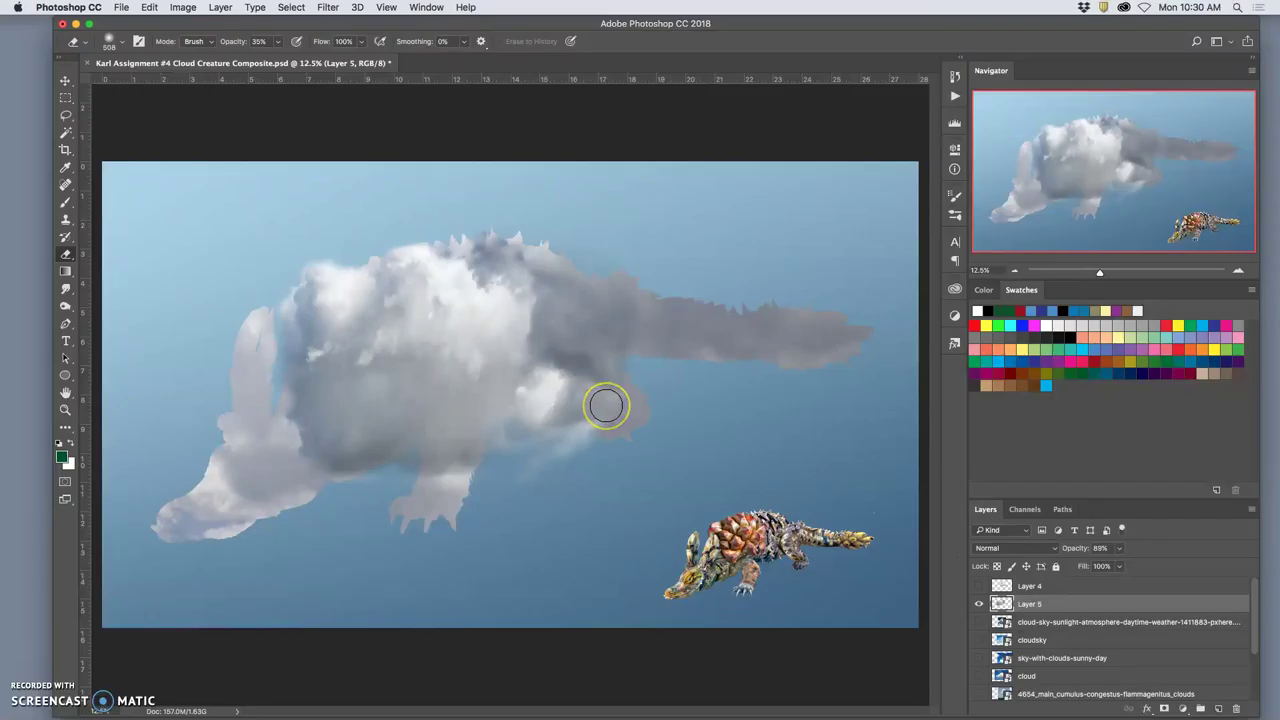
Save Cloud Creature Composite.psd, then erase the cloud top's dark bumps and soften the cloud-tail edge
key("super+s")
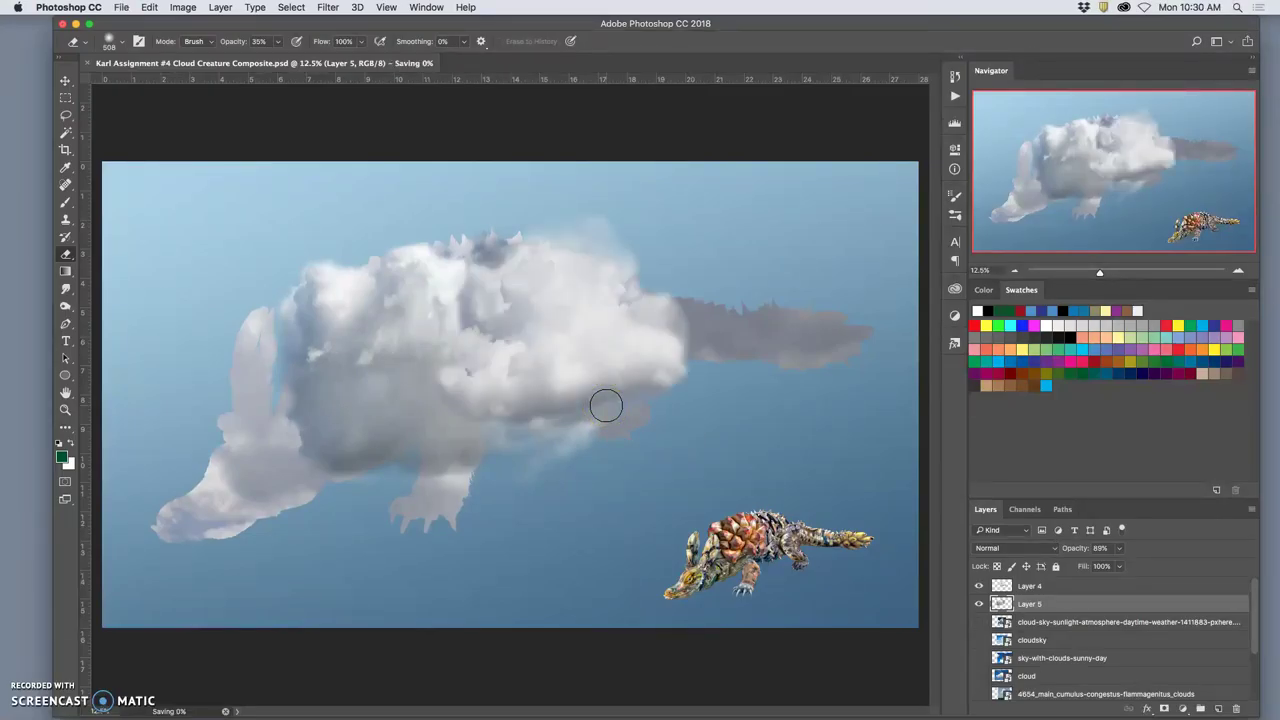
mouse_move(606, 405)
left_mouse_down()
mouse_move(645, 402)
mouse_move(525, 309)
mouse_move(308, 217)
mouse_move(128, 86)
left_mouse_up()
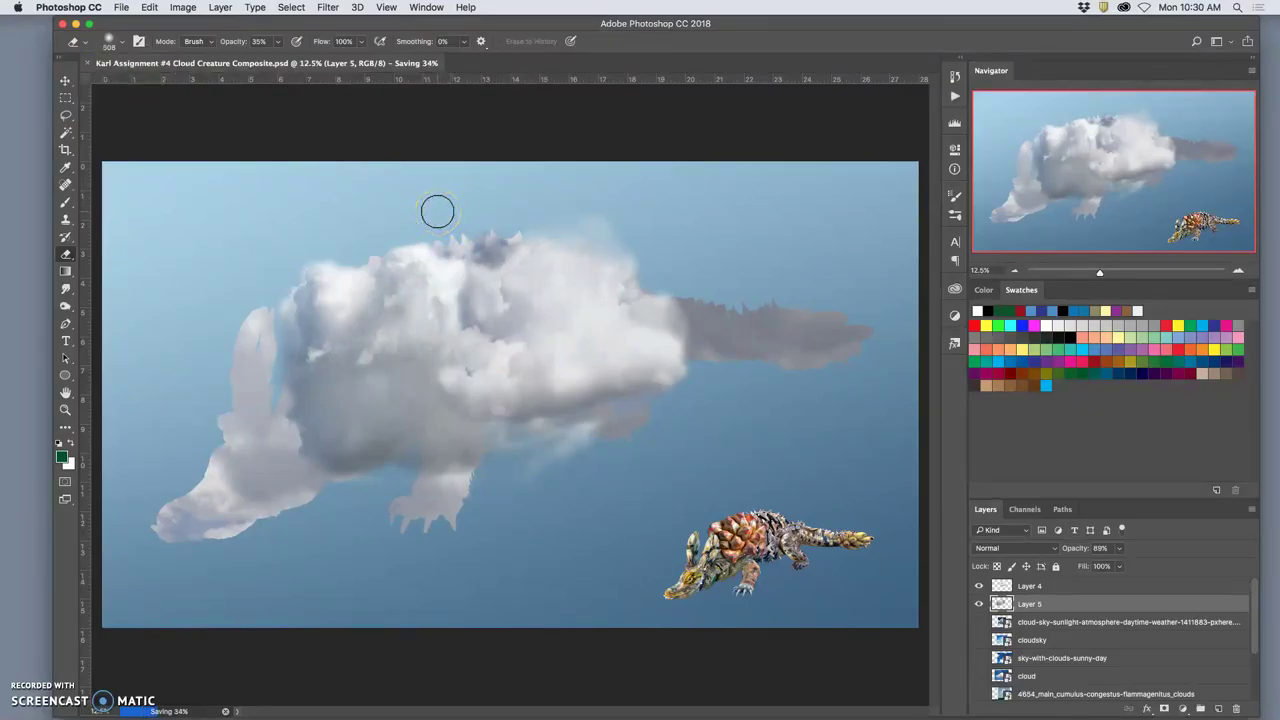
left_click_drag(438, 210, 474, 234)
mouse_move(600, 295)
left_mouse_down()
mouse_move(660, 292)
mouse_move(651, 306)
mouse_move(629, 302)
mouse_move(665, 302)
mouse_move(739, 350)
left_mouse_up()
mouse_move(909, 420)
left_mouse_down()
mouse_move(1006, 474)
mouse_move(916, 455)
left_mouse_up()
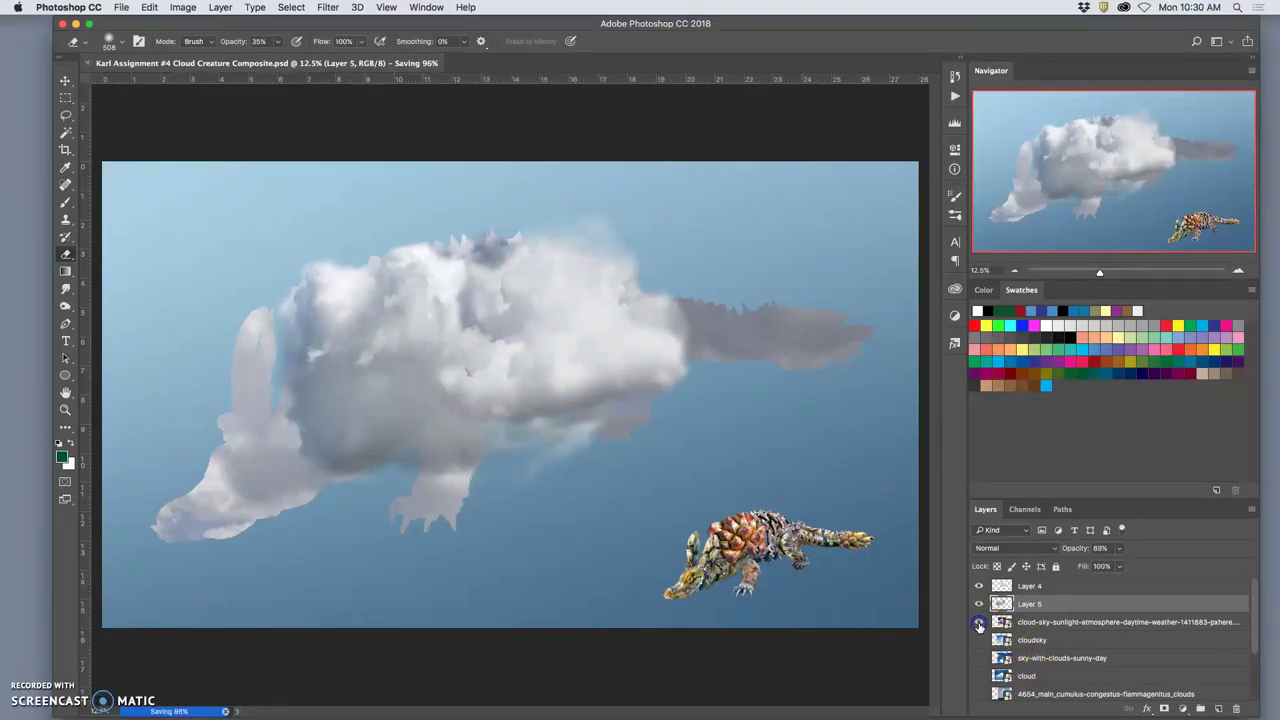
Show and select the 'cloud' photo layer, then drag it right and down over the creature
left_click(979, 623)
left_click(979, 624)
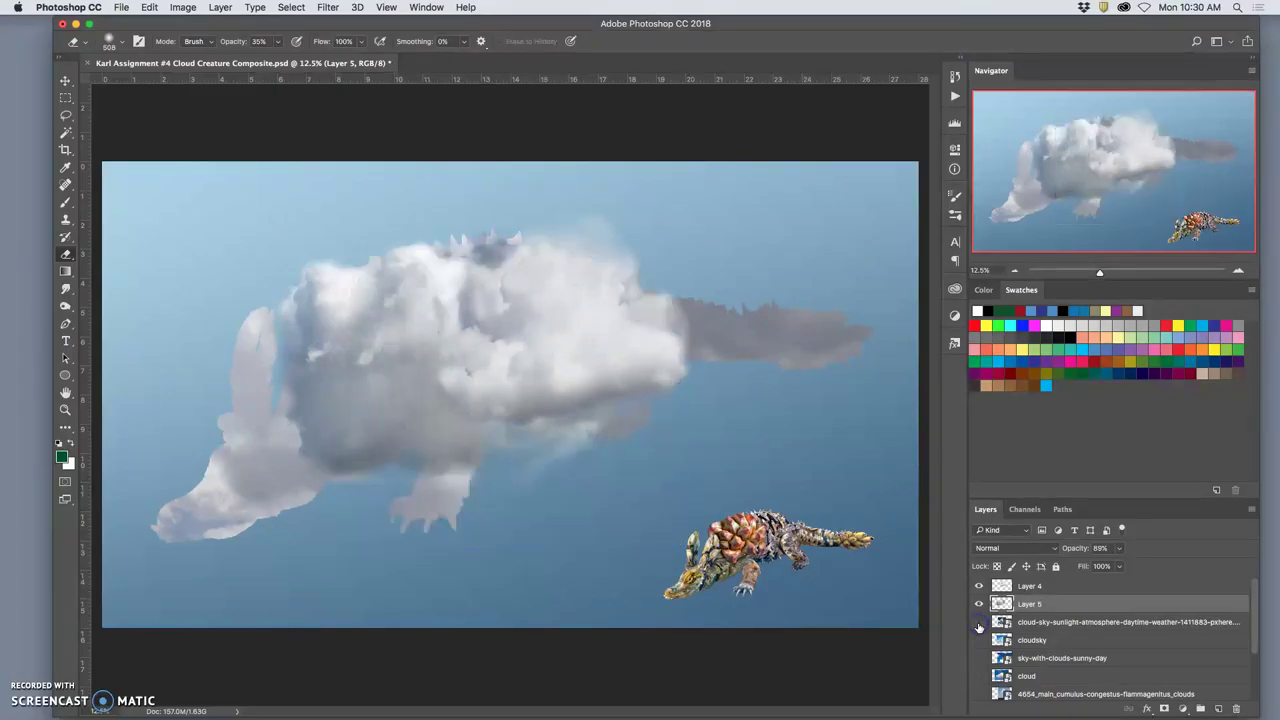
left_click(979, 640)
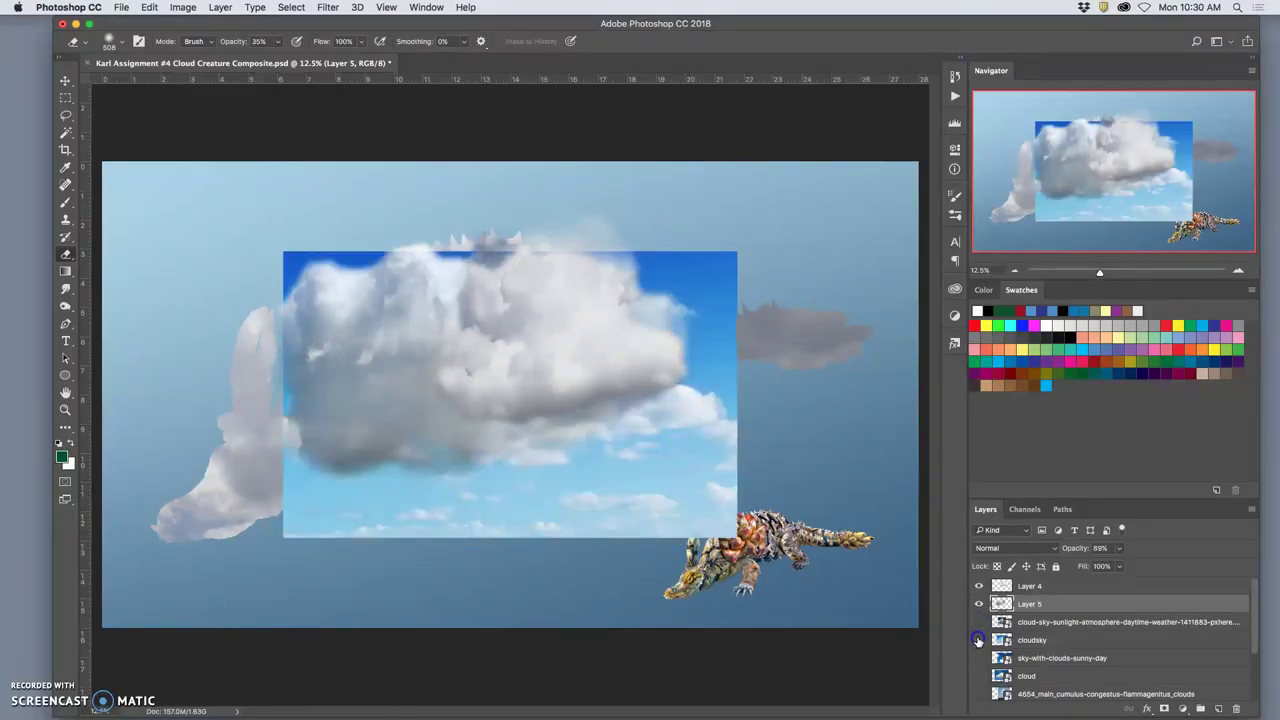
left_click(979, 640)
left_click(979, 676)
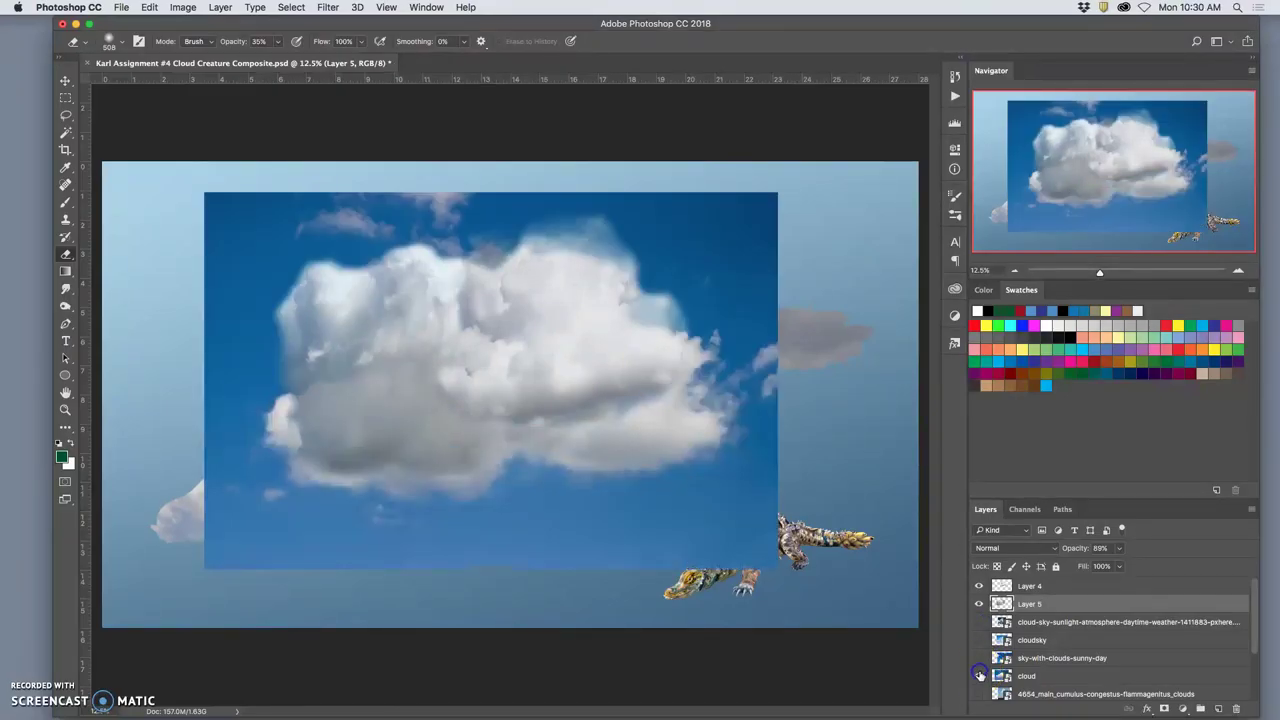
left_click(1022, 676)
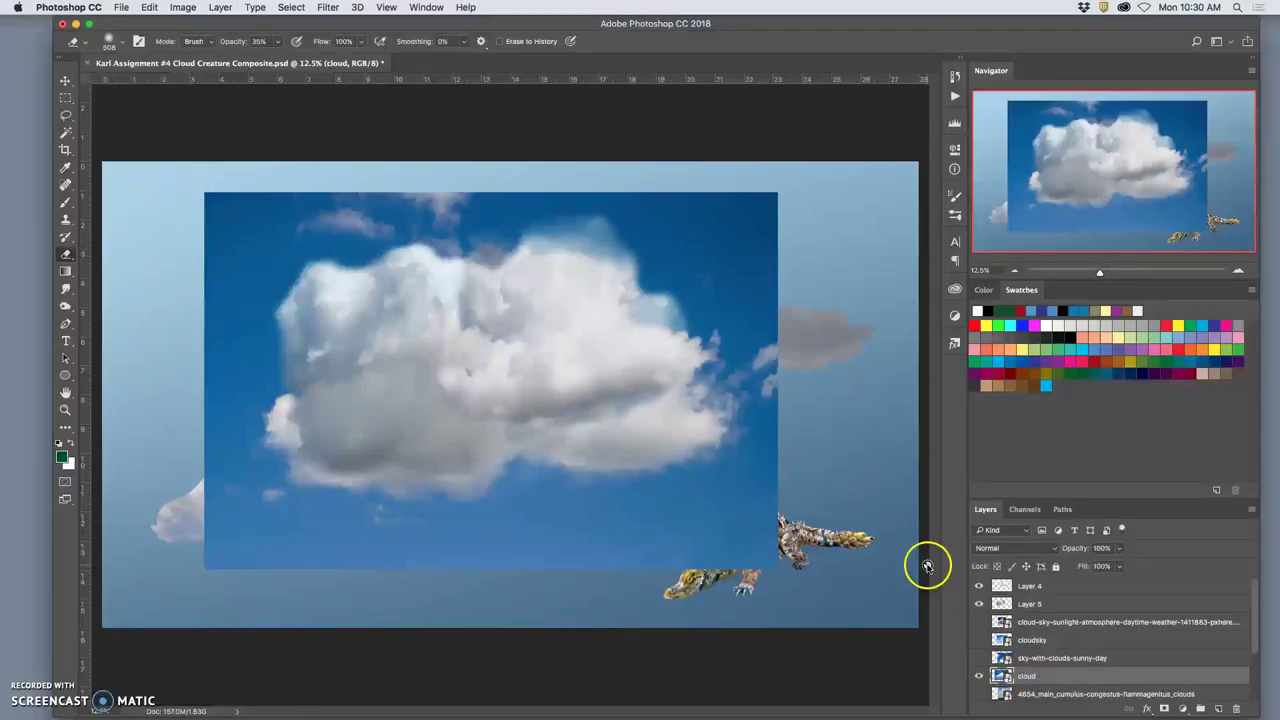
left_click(65, 80)
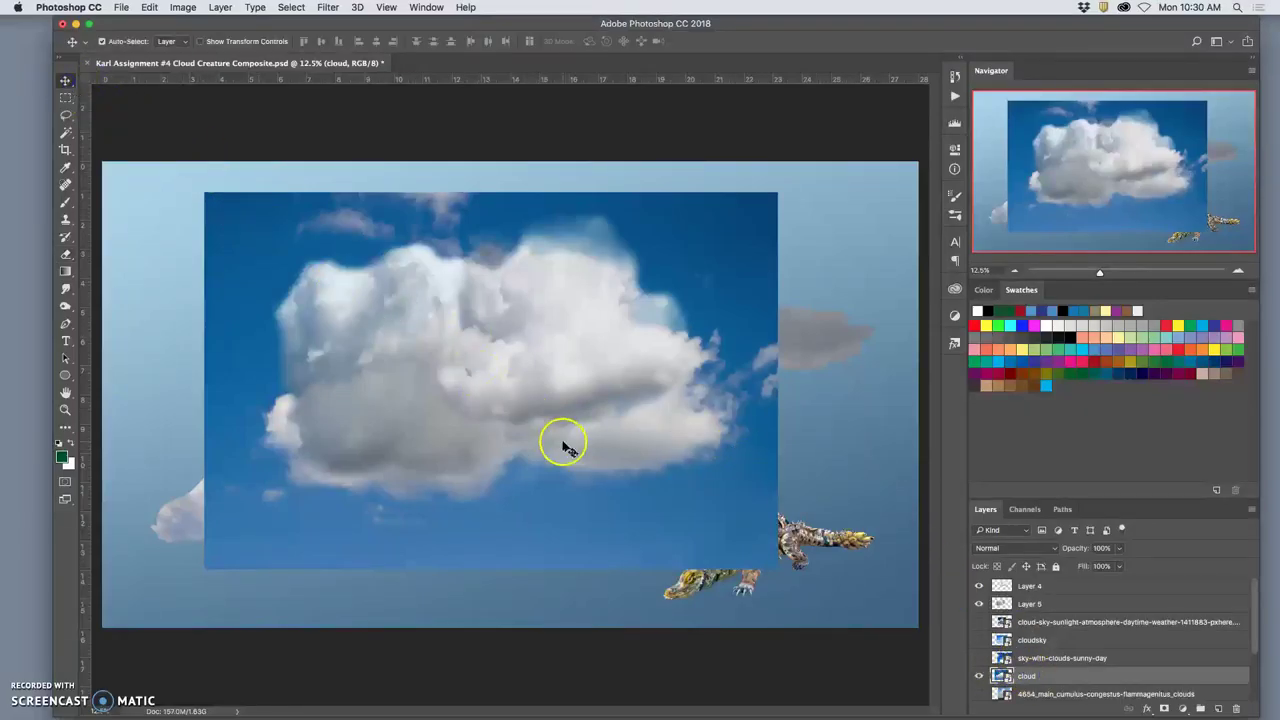
left_click_drag(566, 443, 797, 514)
Lasso a loose area around the cloud photo and copy it to a new Layer 6
left_click(65, 115)
mouse_move(648, 227)
left_mouse_down()
mouse_move(553, 223)
mouse_move(343, 245)
left_mouse_up()
left_click_drag(276, 333, 272, 408)
mouse_move(278, 455)
left_mouse_down()
mouse_move(310, 497)
mouse_move(353, 520)
mouse_move(456, 539)
mouse_move(730, 513)
mouse_move(834, 476)
left_mouse_up()
left_click_drag(676, 242, 674, 240)
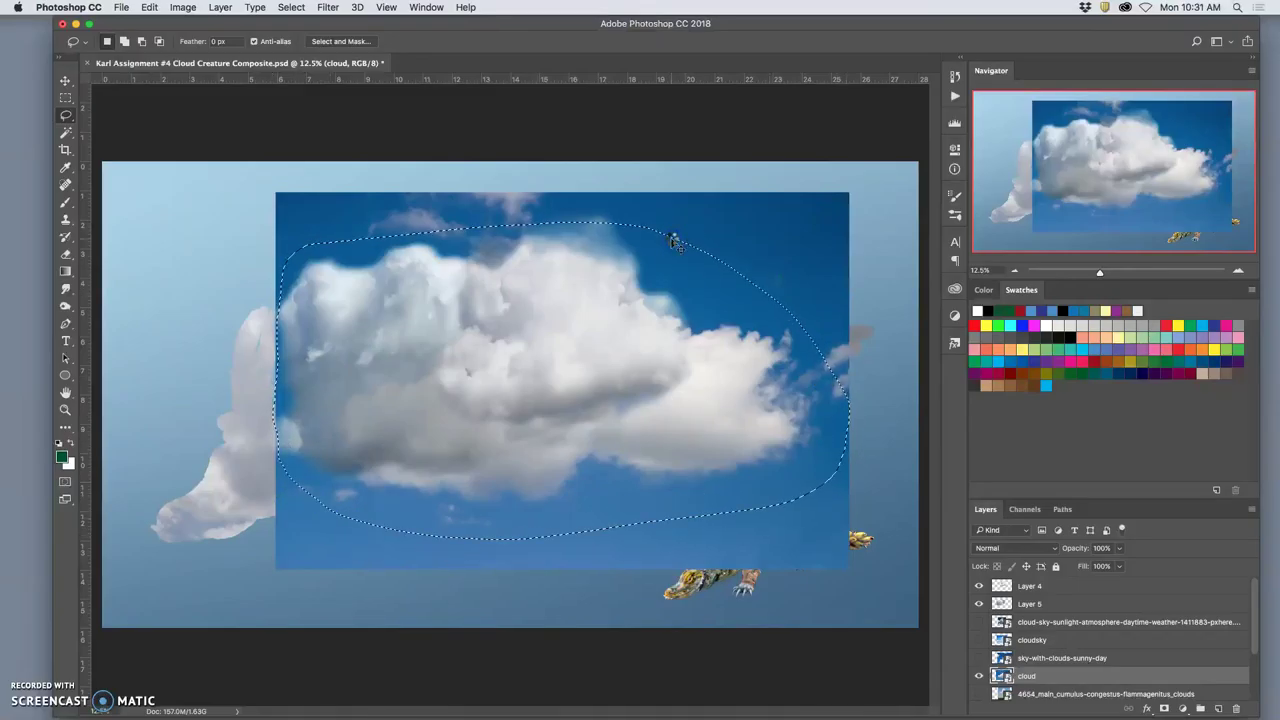
key("super+j")
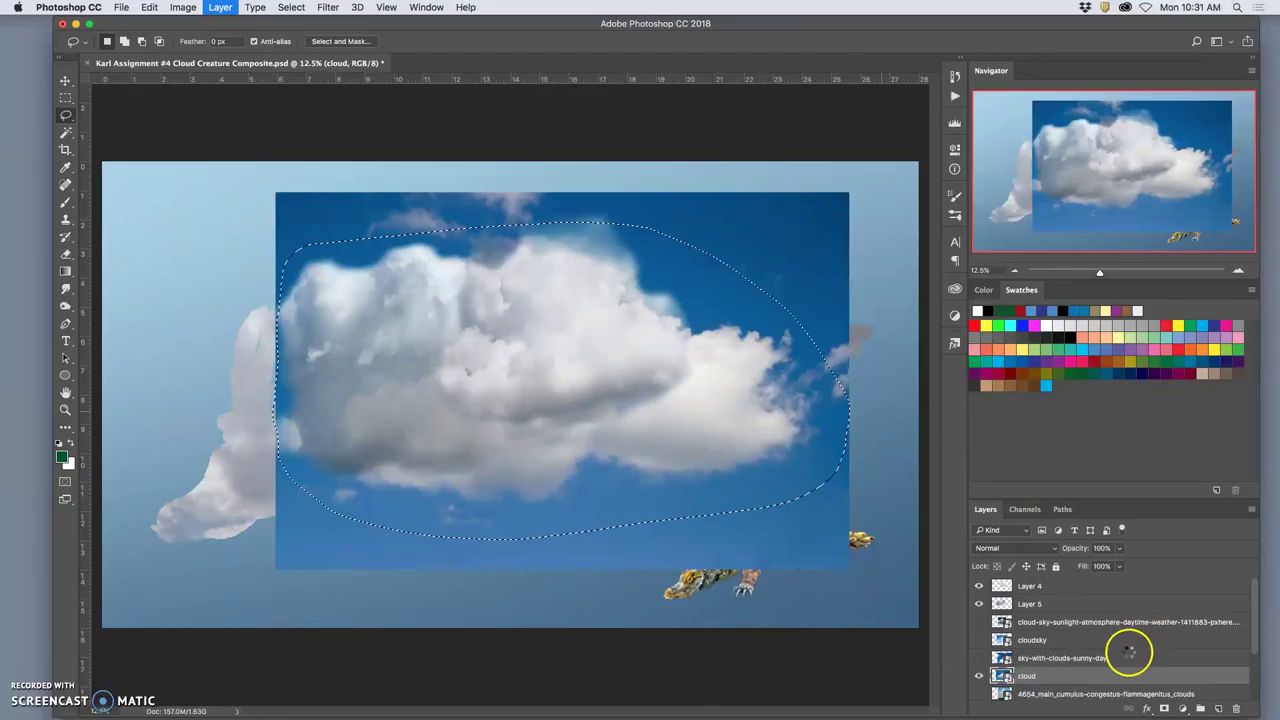
Delete the original 'cloud' layer and move Layer 6 to the top of the stack
scroll(1125, 648, "down", 2)
left_click(1088, 630)
key("BackSpace")
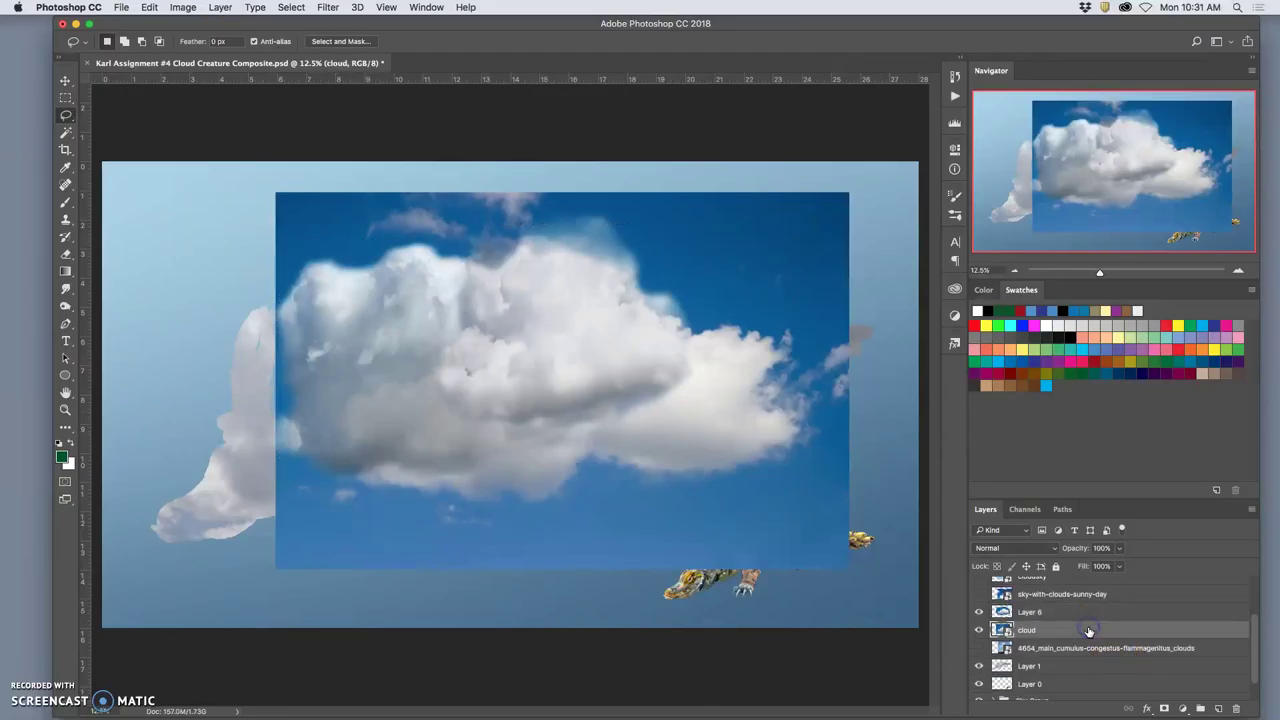
left_click(1081, 613)
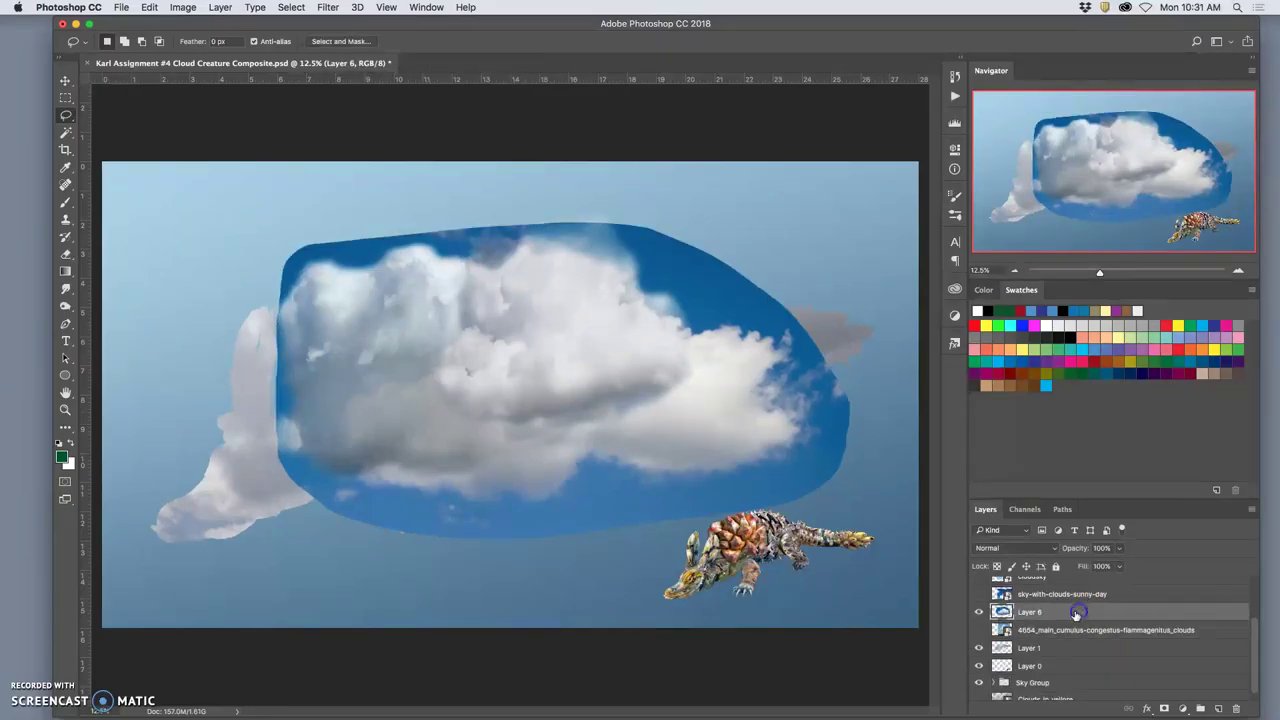
scroll(995, 592, "up", 3)
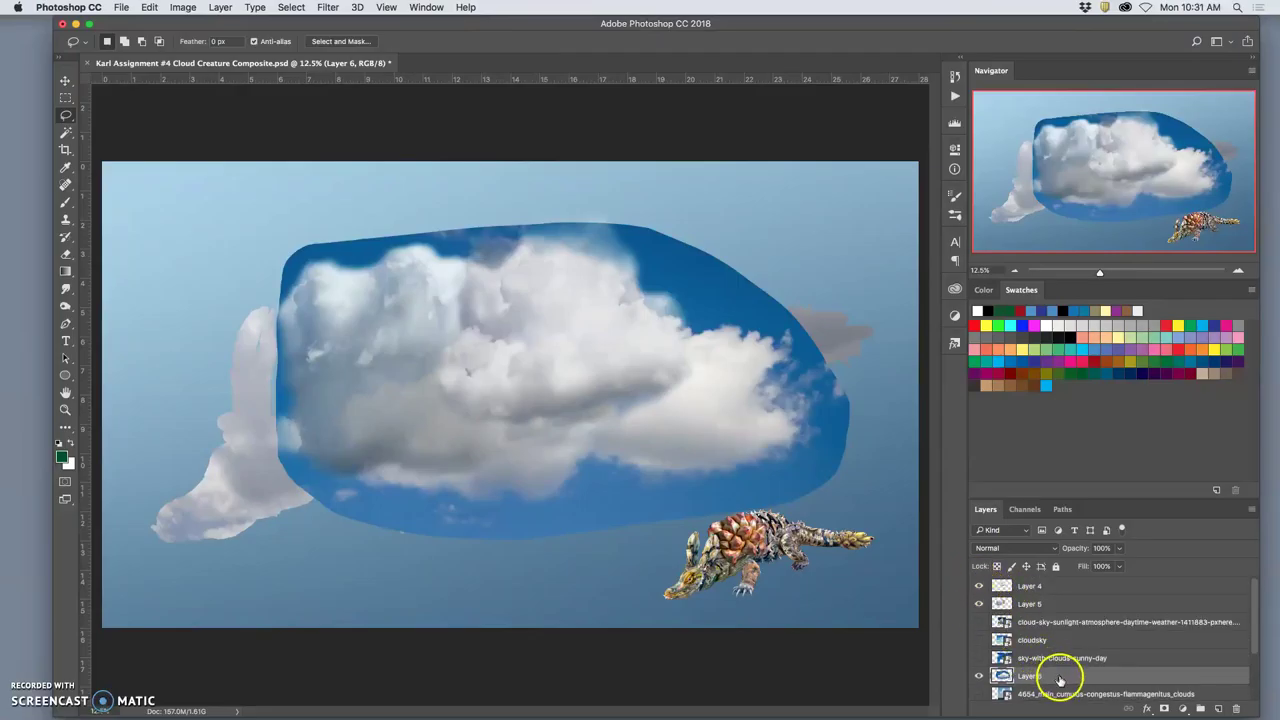
left_click_drag(1060, 676, 1044, 586)
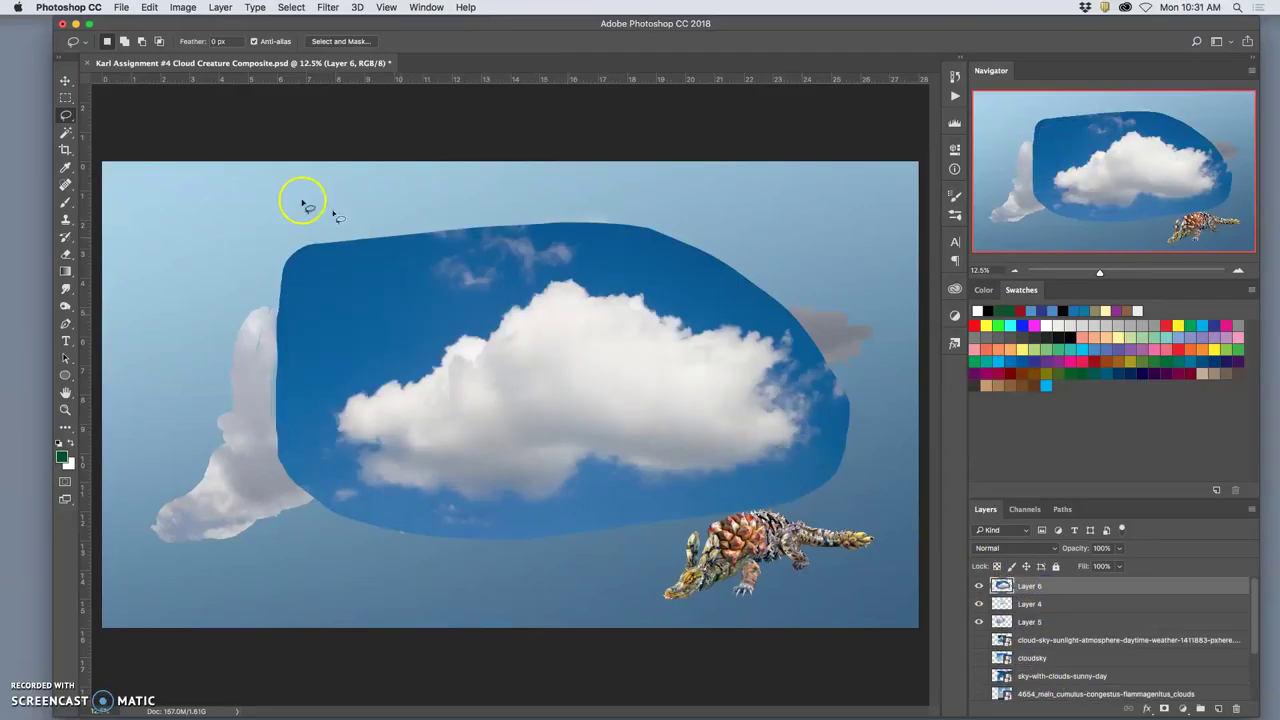
Magic Wand-select the blue sky around Layer 6's cloud, adding the right edge, bottom and gaps
left_click(65, 132)
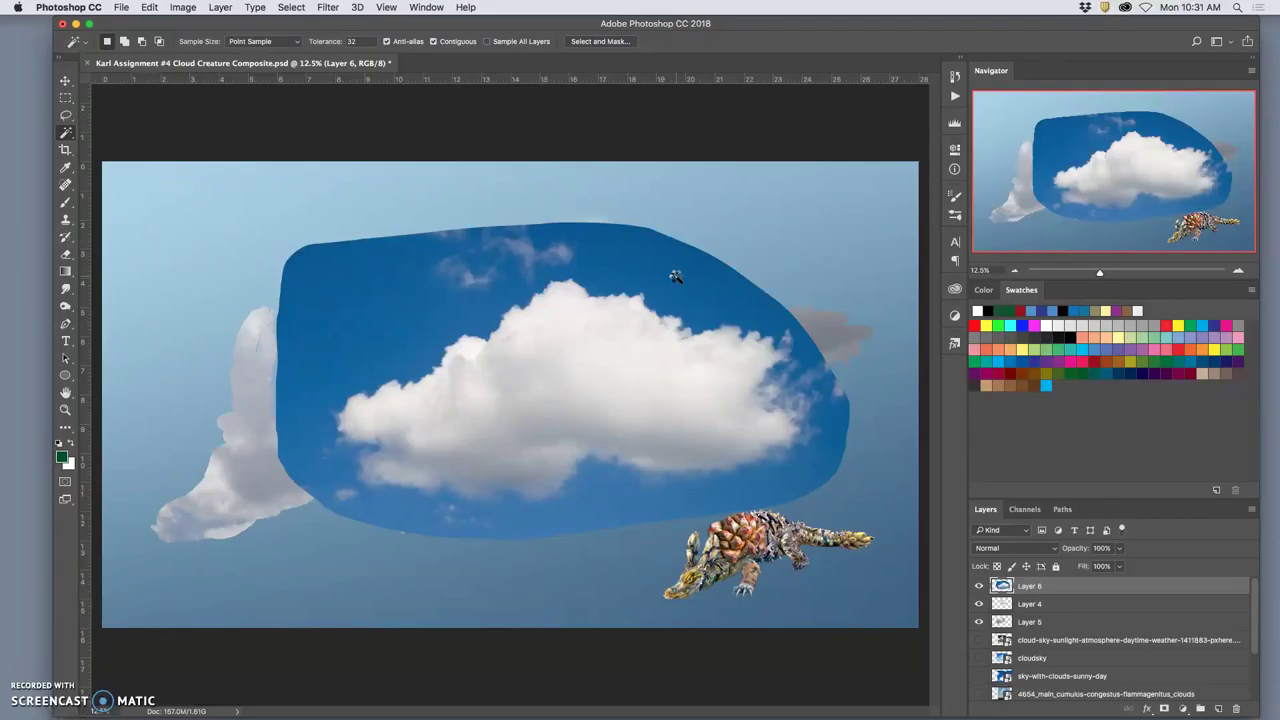
left_click(677, 278)
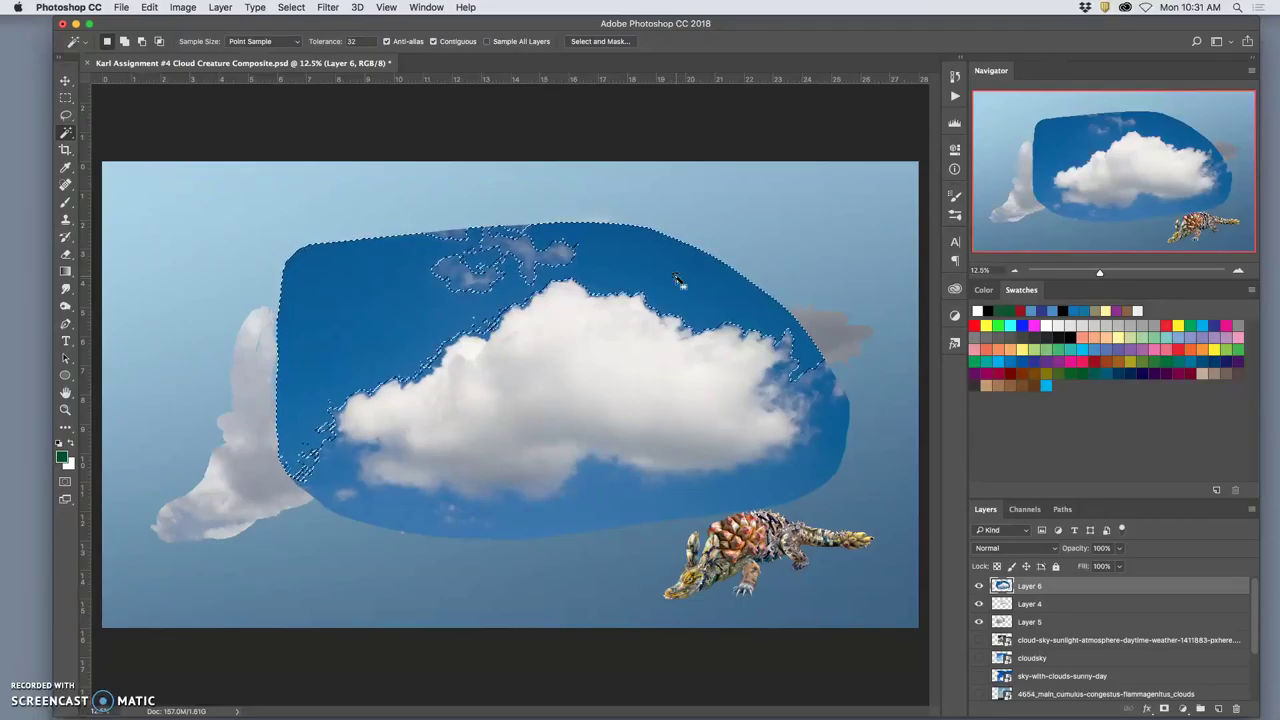
left_click(688, 293)
left_click(837, 423)
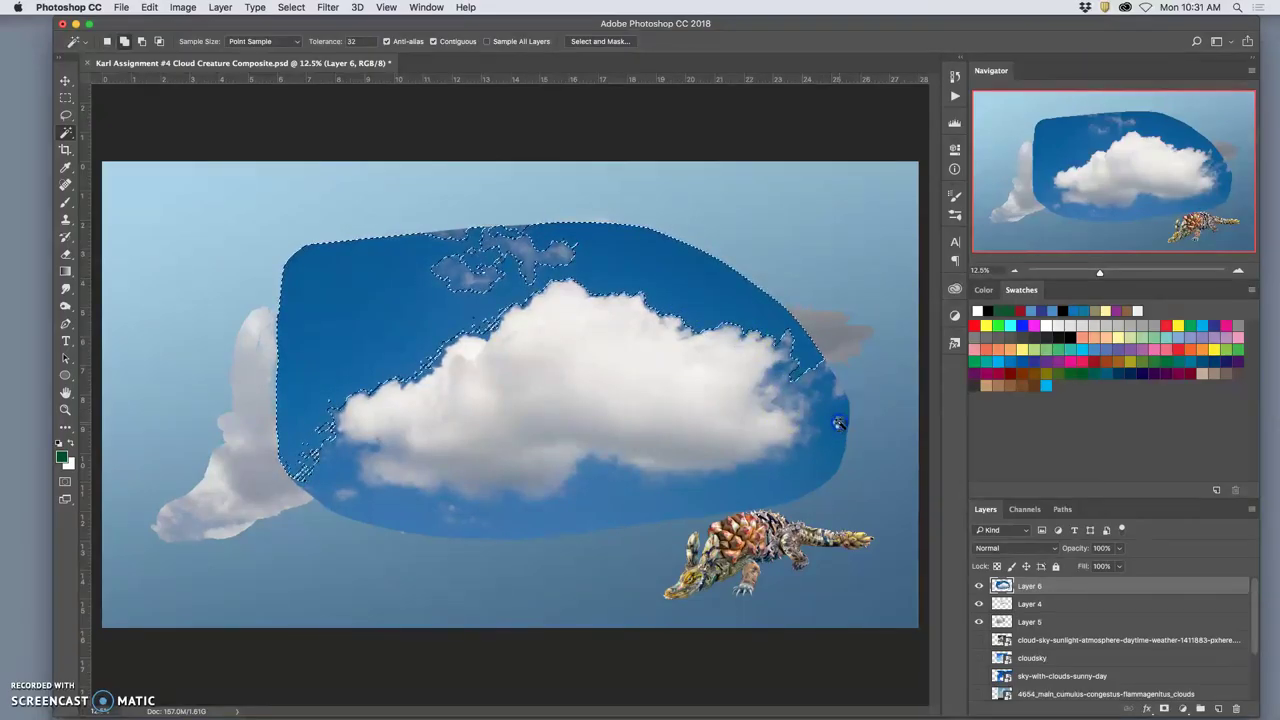
left_click(830, 433)
left_click(614, 497)
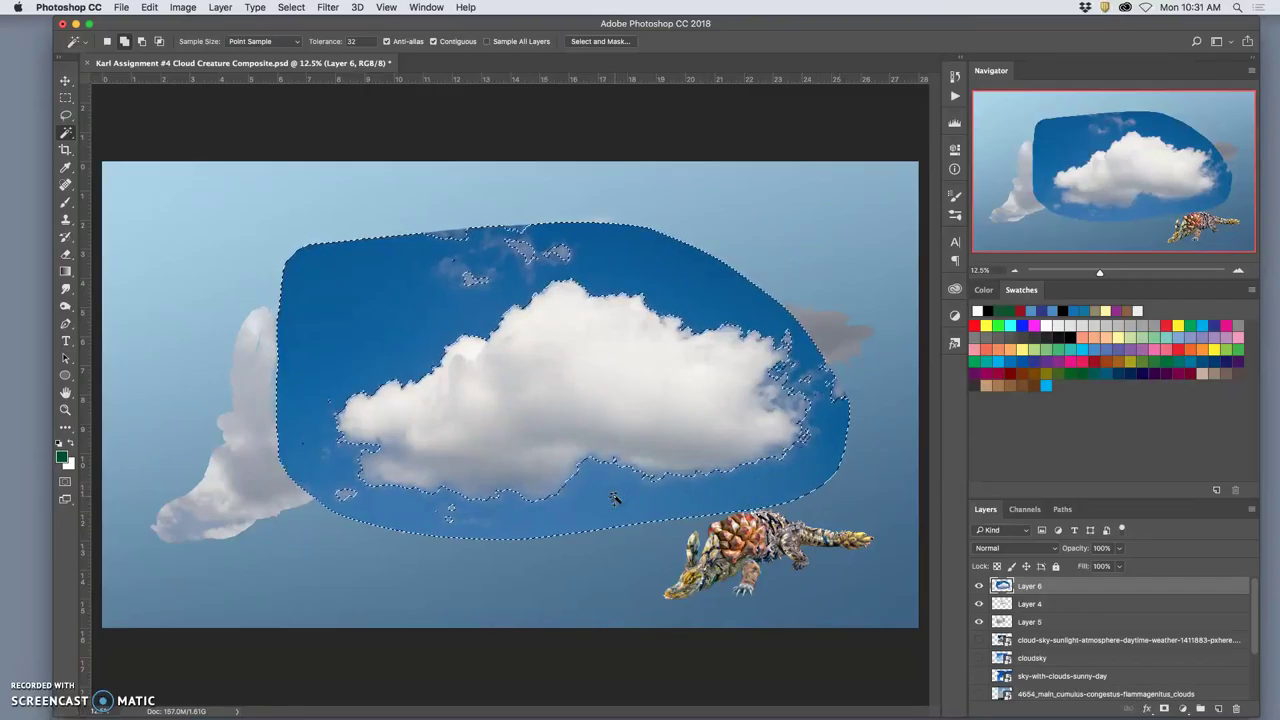
left_click(431, 509)
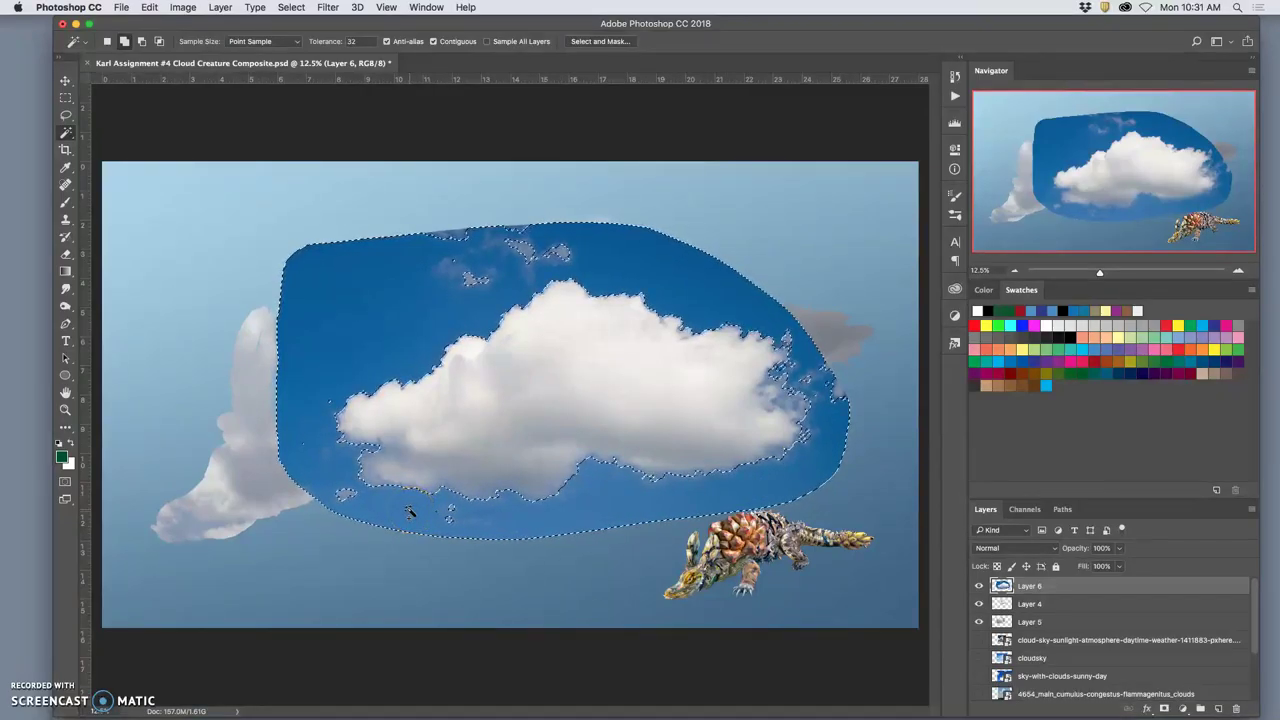
left_click(626, 438)
left_click(570, 310)
Zoom in to inspect the selection edge and try opening Select and Mask
key("super+equal")
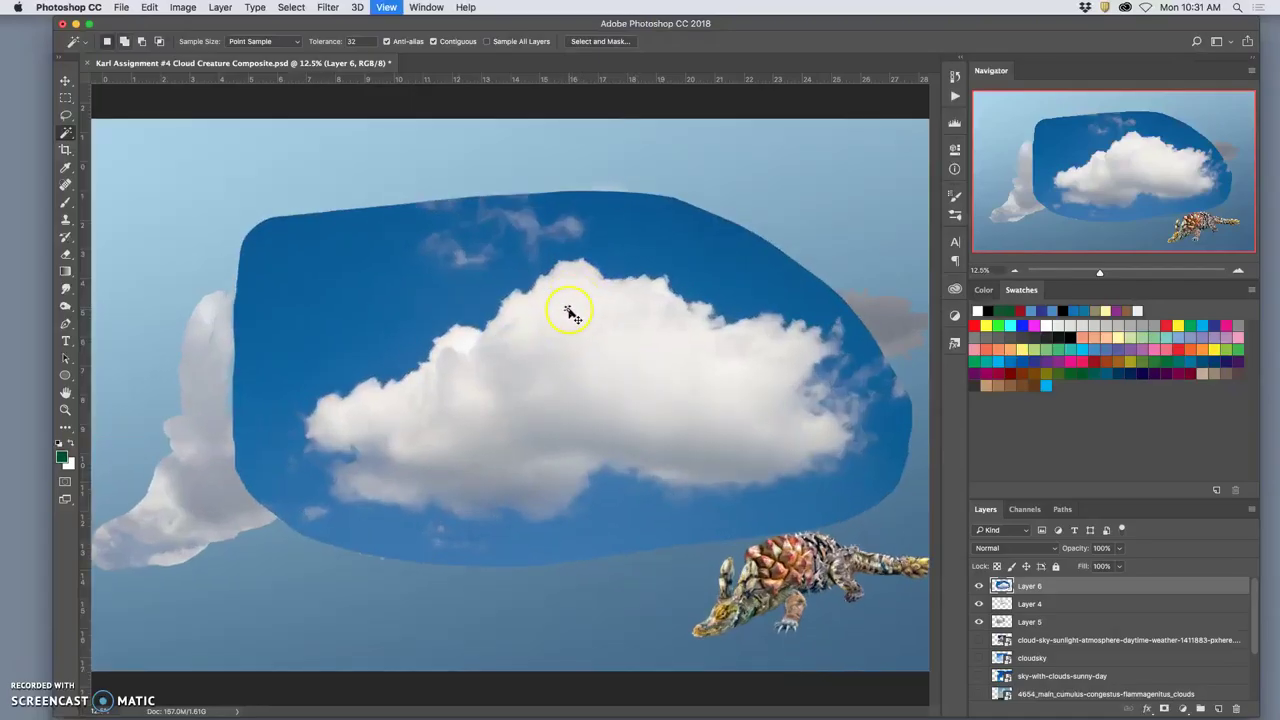
key("super+equal")
scroll(457, 320, "up", 10)
scroll(409, 457, "down", 8)
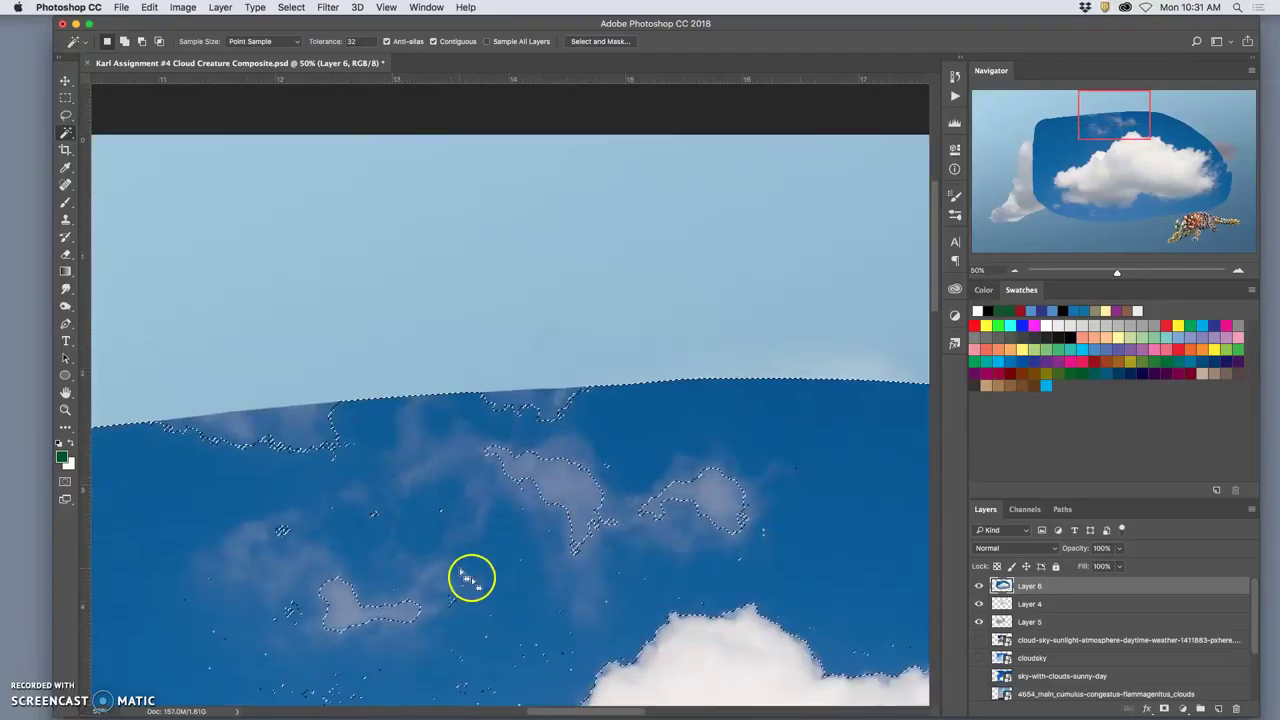
scroll(425, 340, "right", 5)
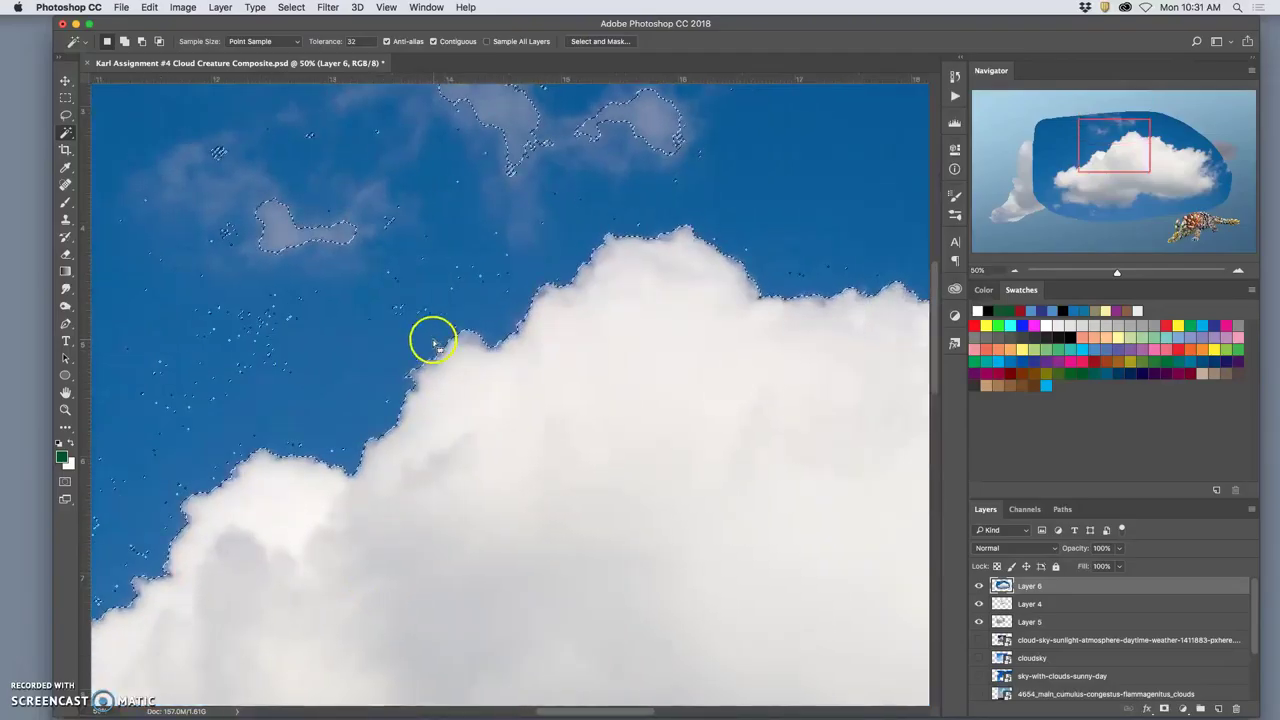
left_click(599, 43)
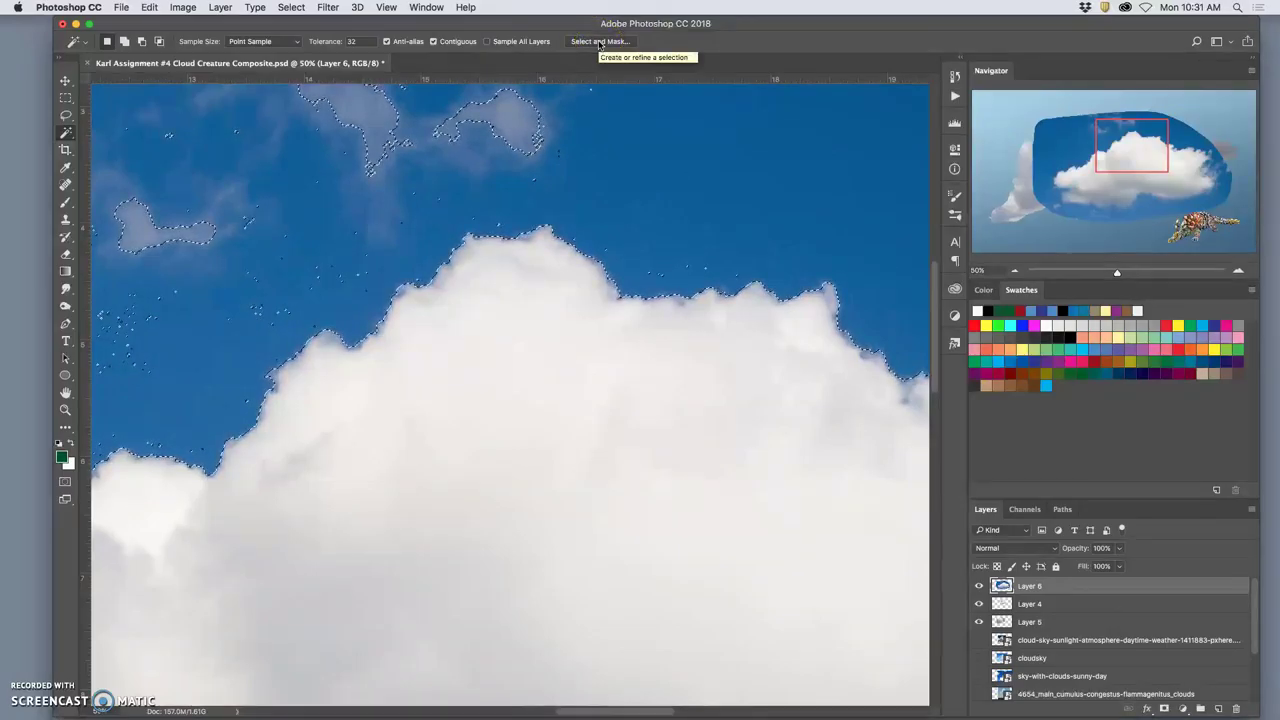
left_click(599, 43)
left_click(598, 43)
left_click(597, 43)
left_click(597, 43)
left_click(597, 43)
left_click(597, 43)
left_click(598, 43)
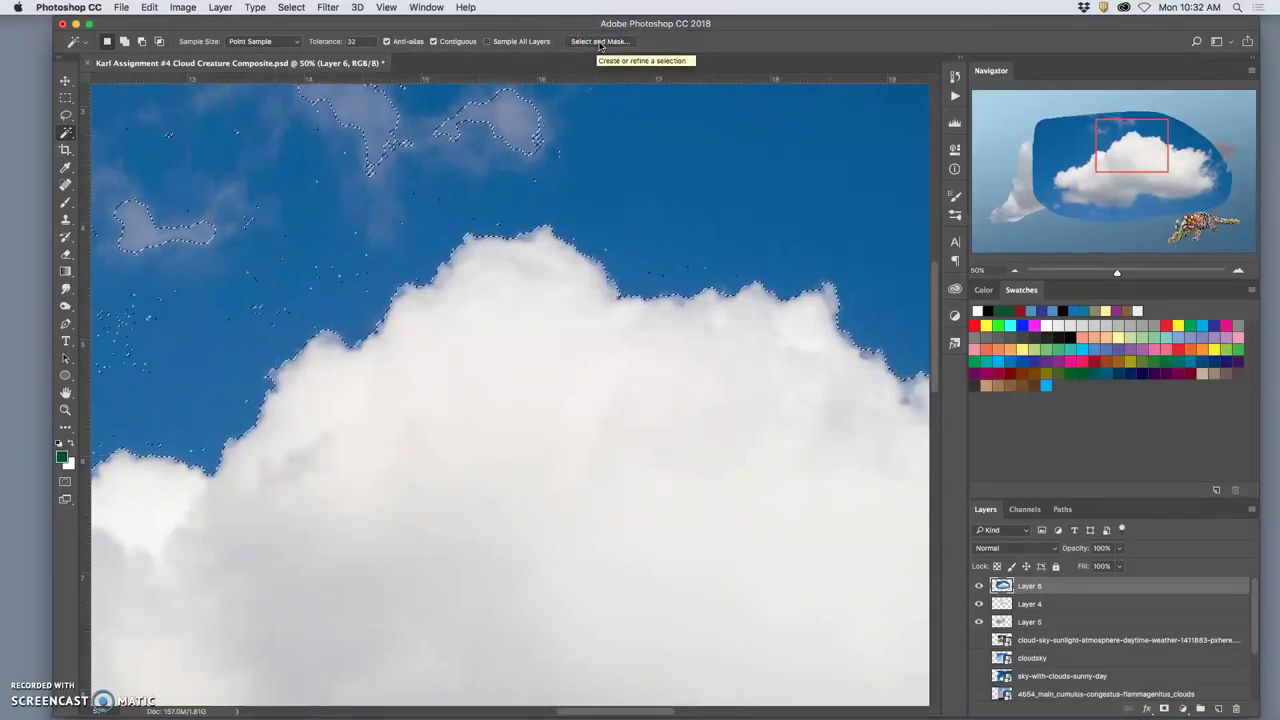
In Select and Mask, enable Smart Radius at 14 px, feather 3.2 px, and apply the refined selection
left_click(599, 43)
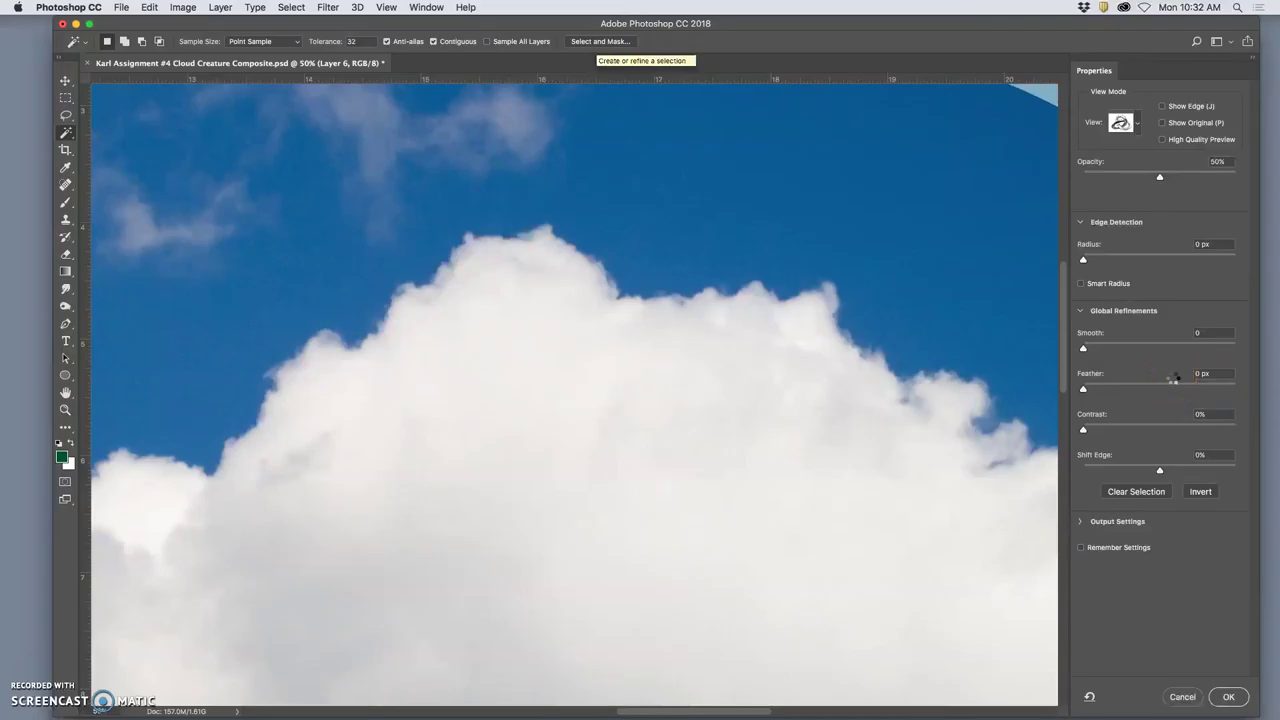
left_click(1164, 409)
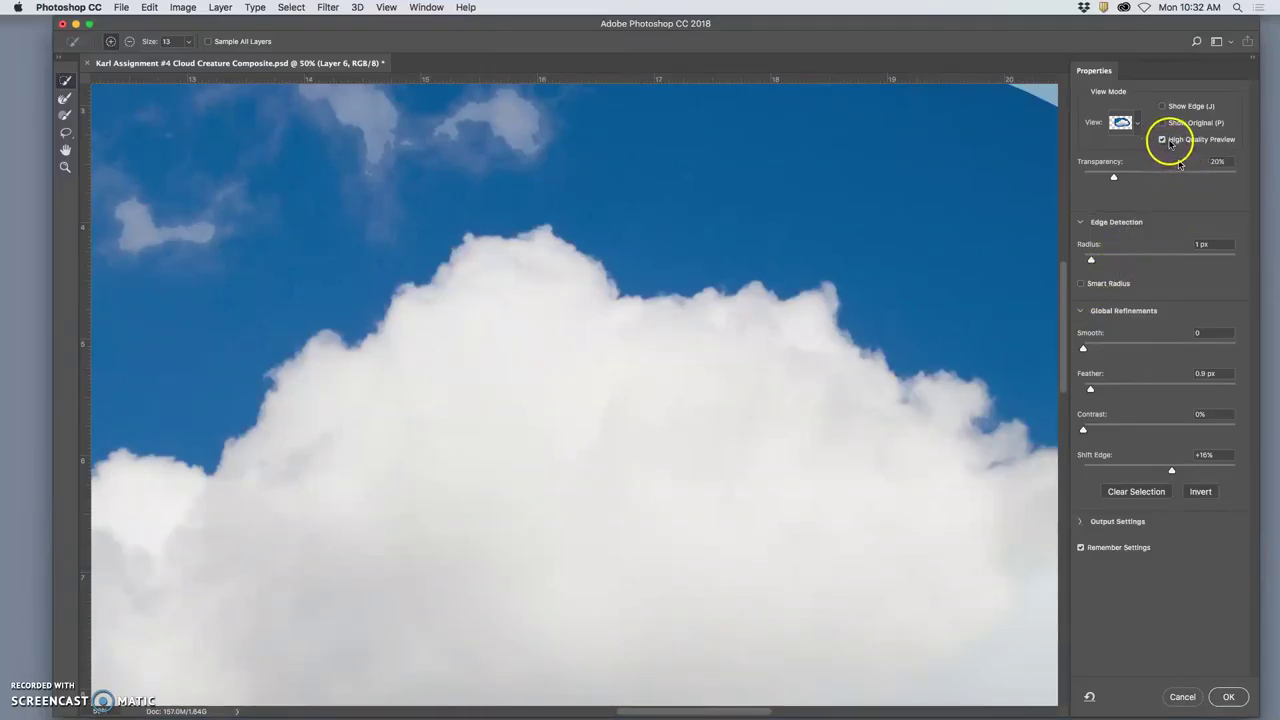
left_click(1082, 285)
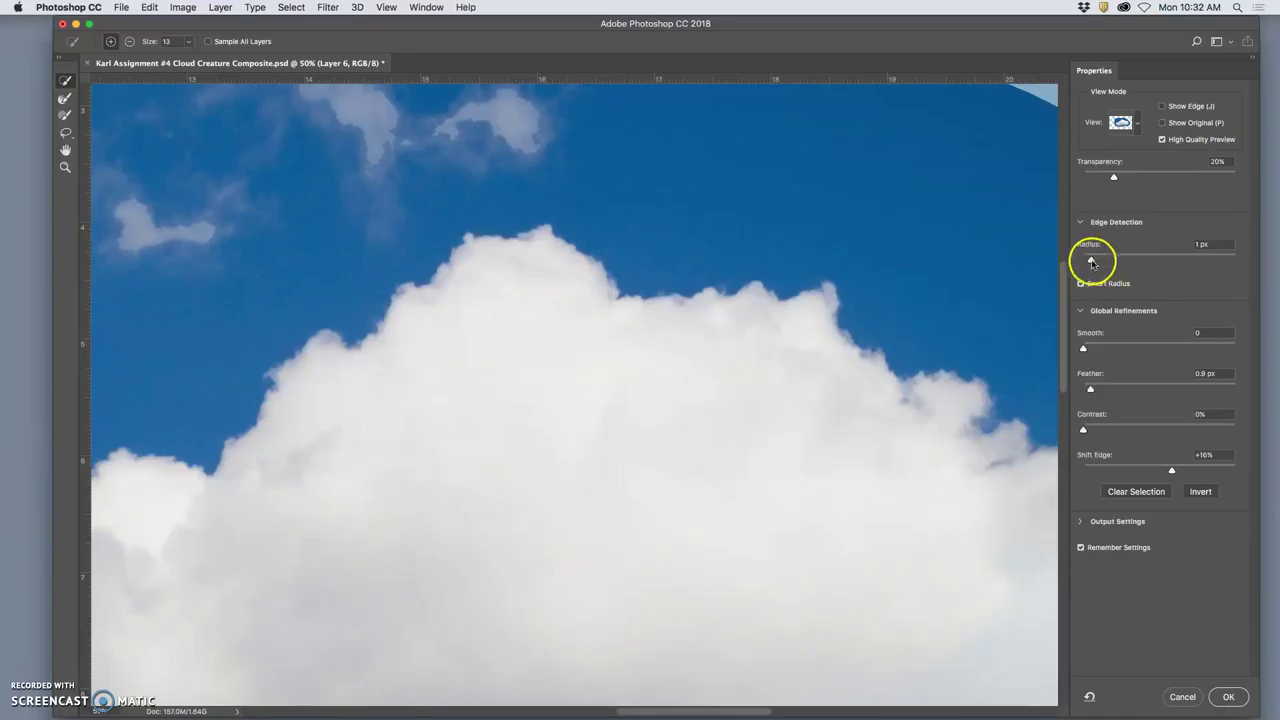
left_click(1099, 262)
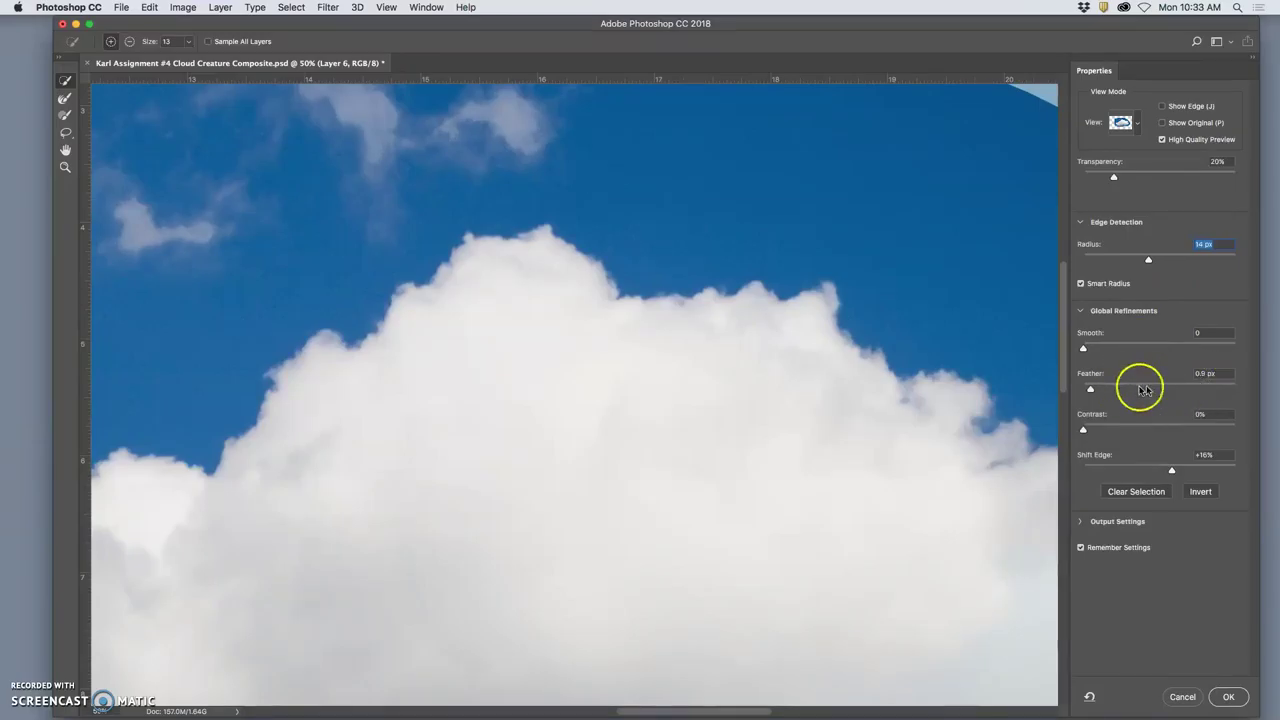
left_click_drag(1090, 391, 1101, 391)
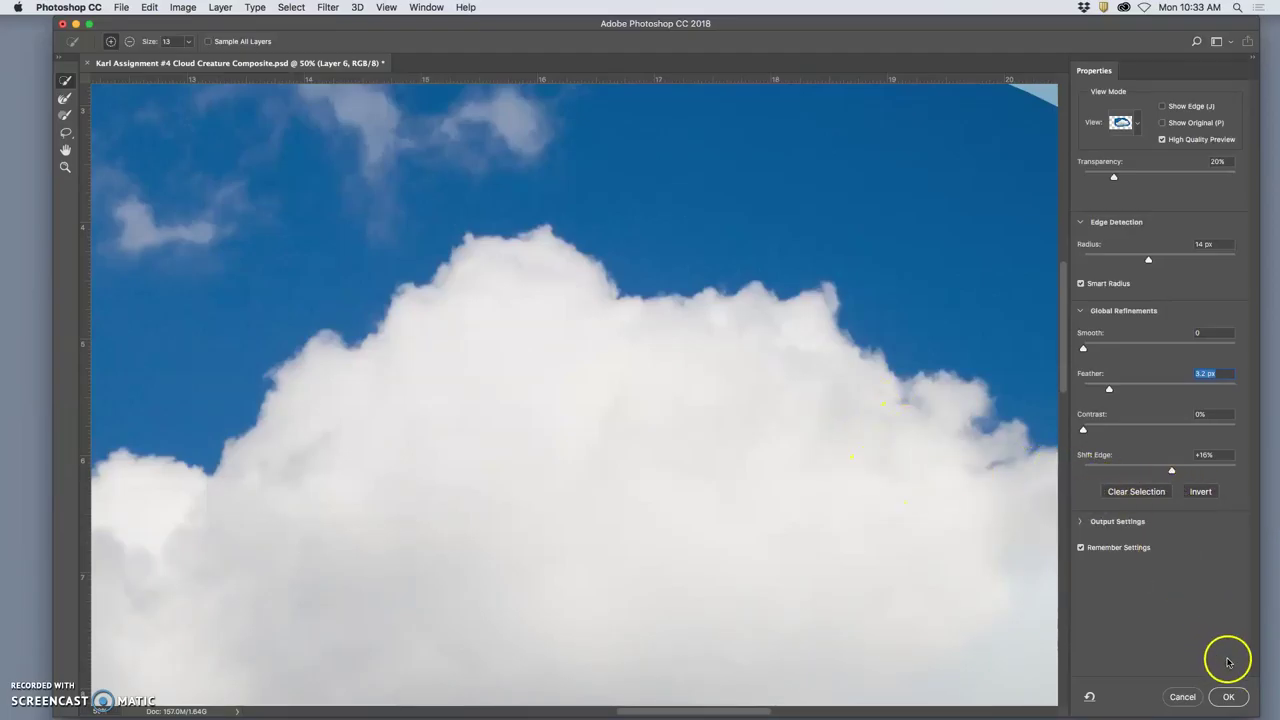
left_click(1228, 697)
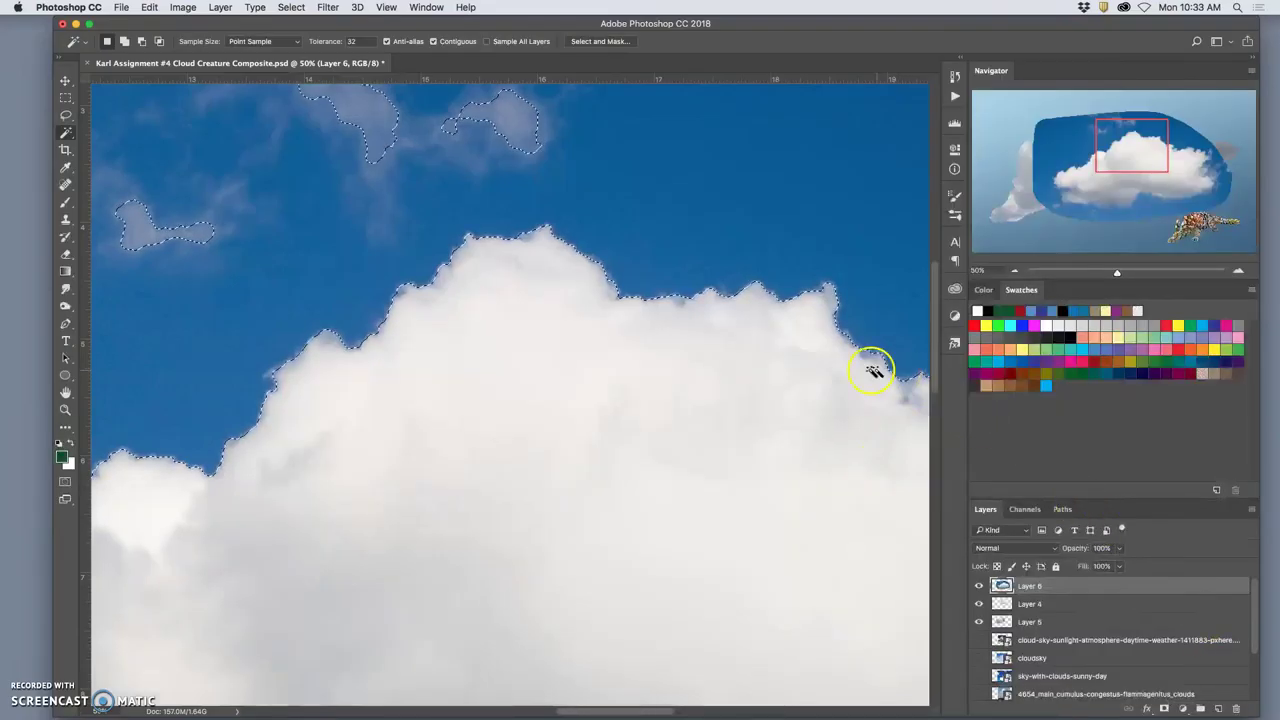
Zoom to 200% on the cloud edge and delete the selected blue sky from Layer 6
key("super+h")
key("super+equal")
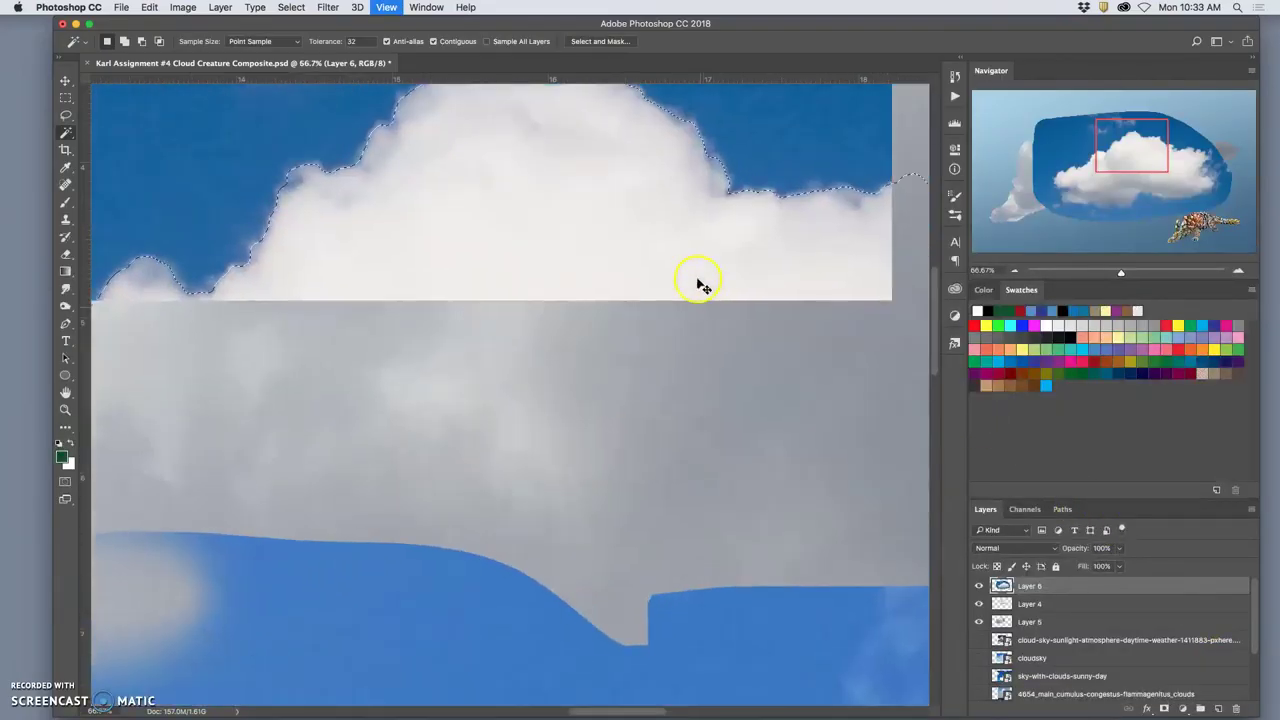
key("super+equal")
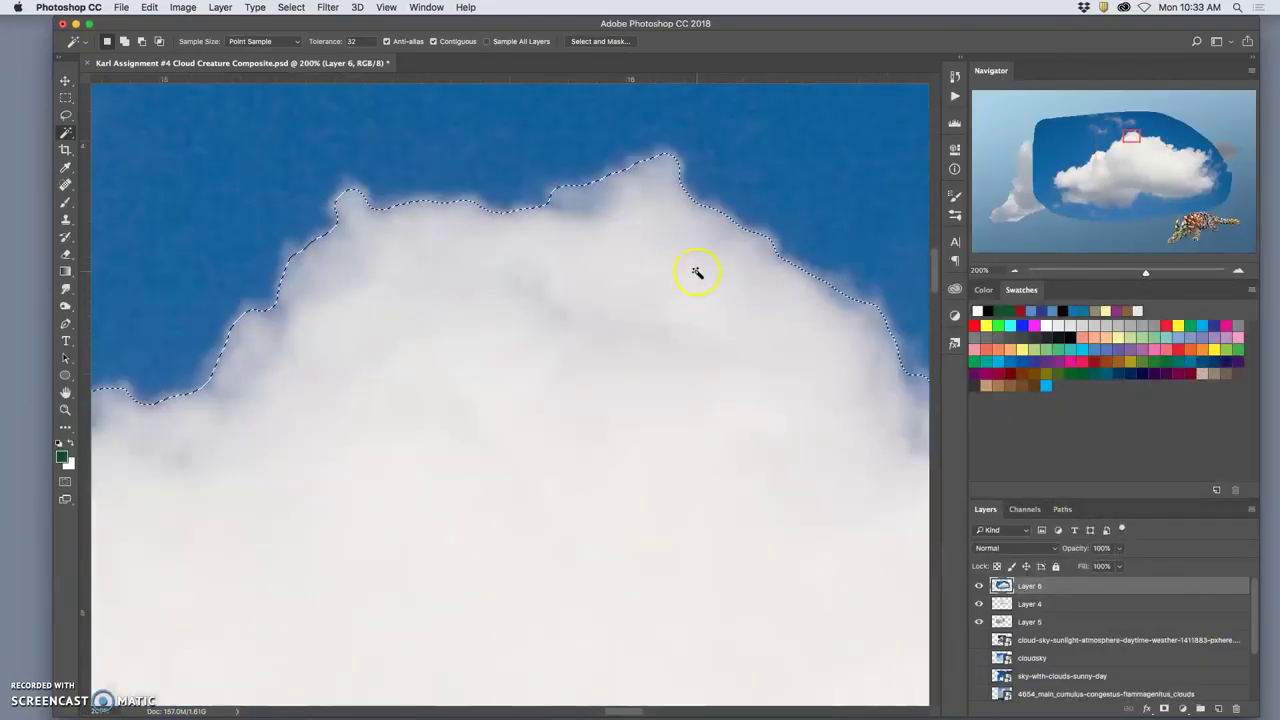
scroll(686, 260, "left", 5)
scroll(686, 260, "up", 3)
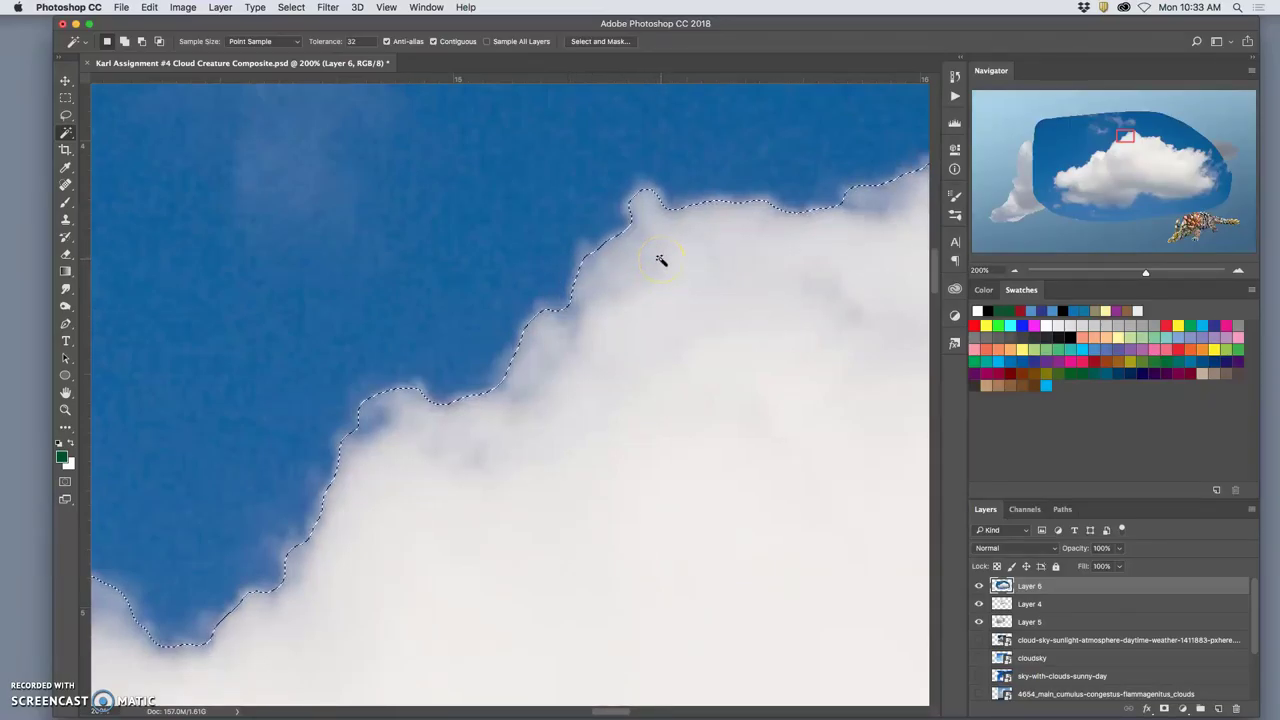
key("Delete")
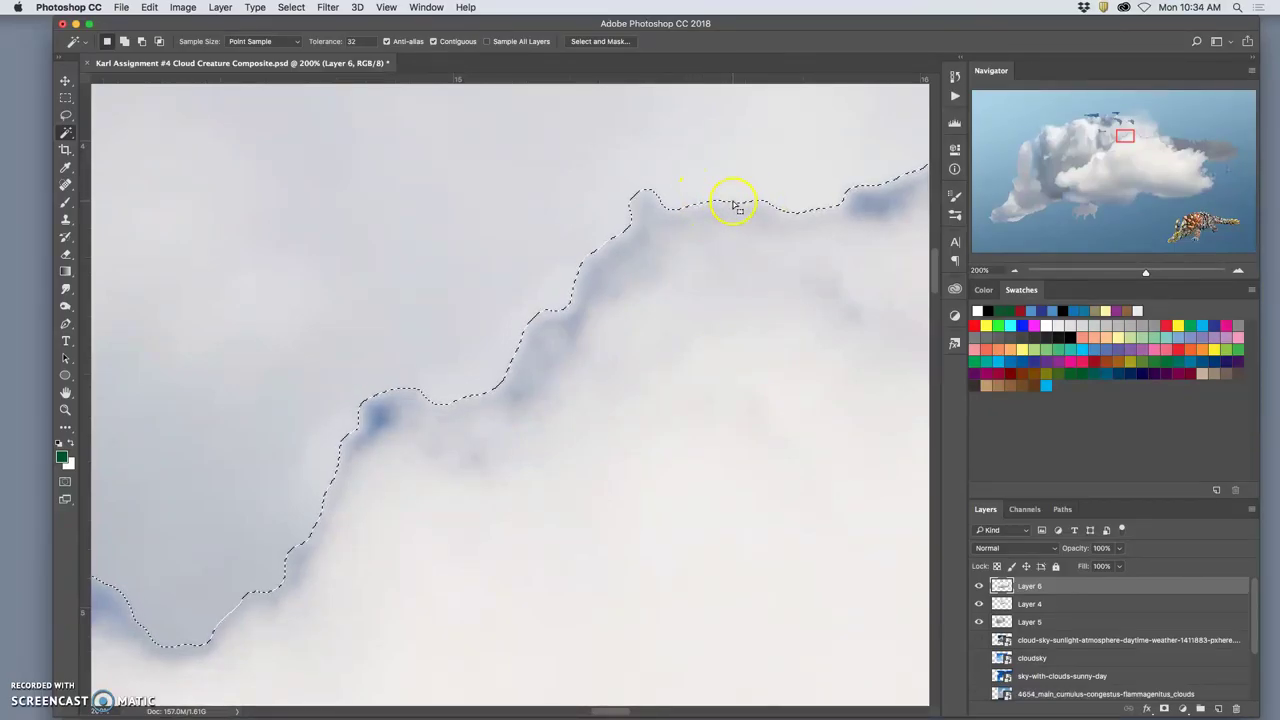
Deselect the sky selection and zoom out to view the whole creature
scroll(735, 206, "down", 4)
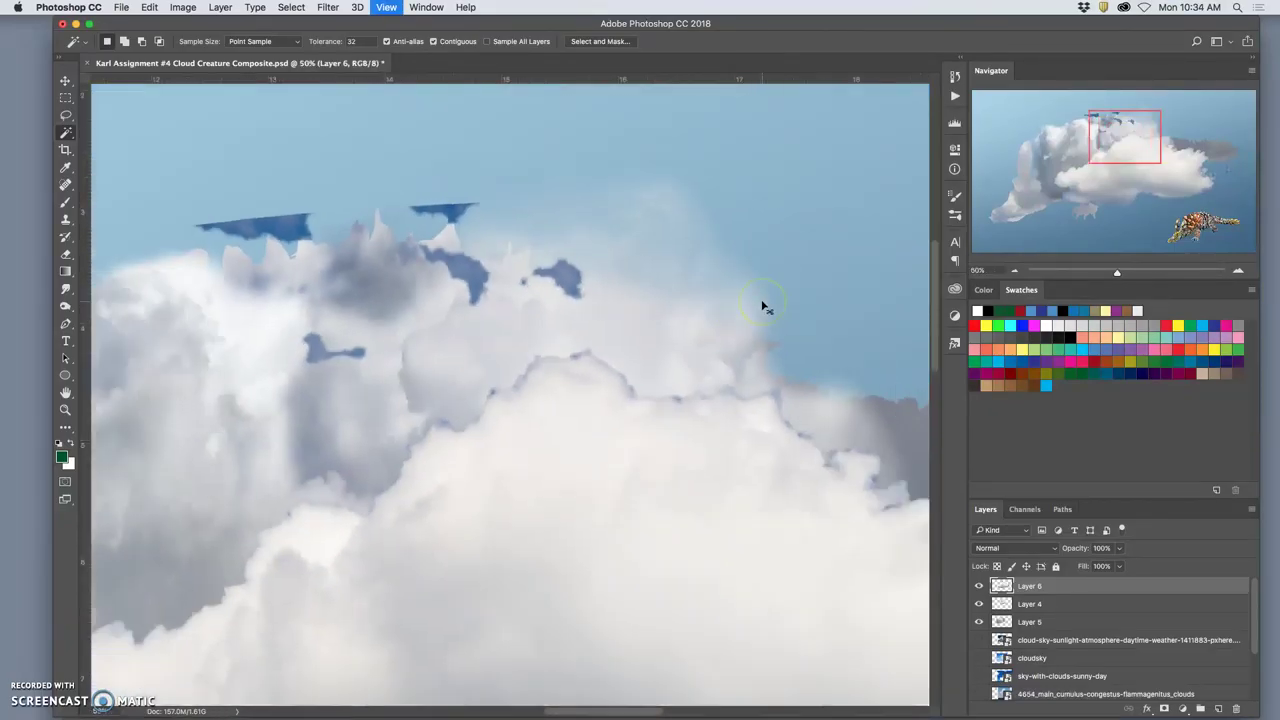
scroll(762, 306, "down", 2)
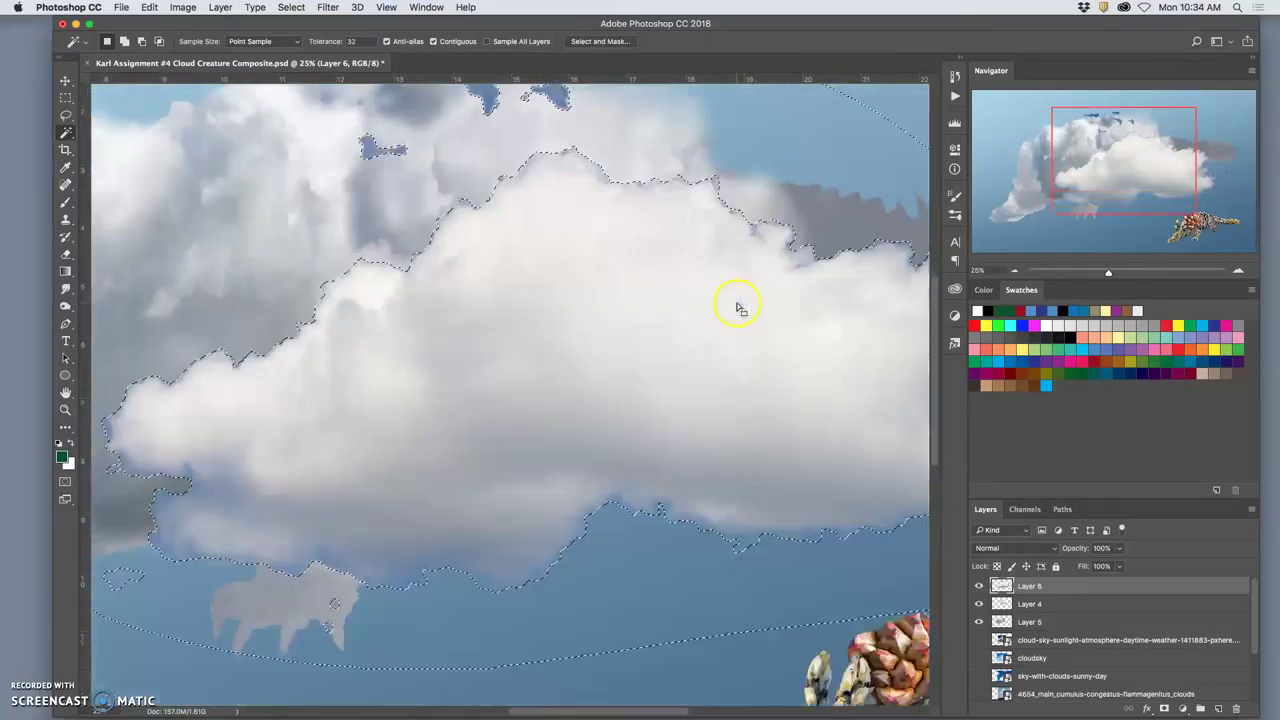
scroll(737, 308, "down", 3)
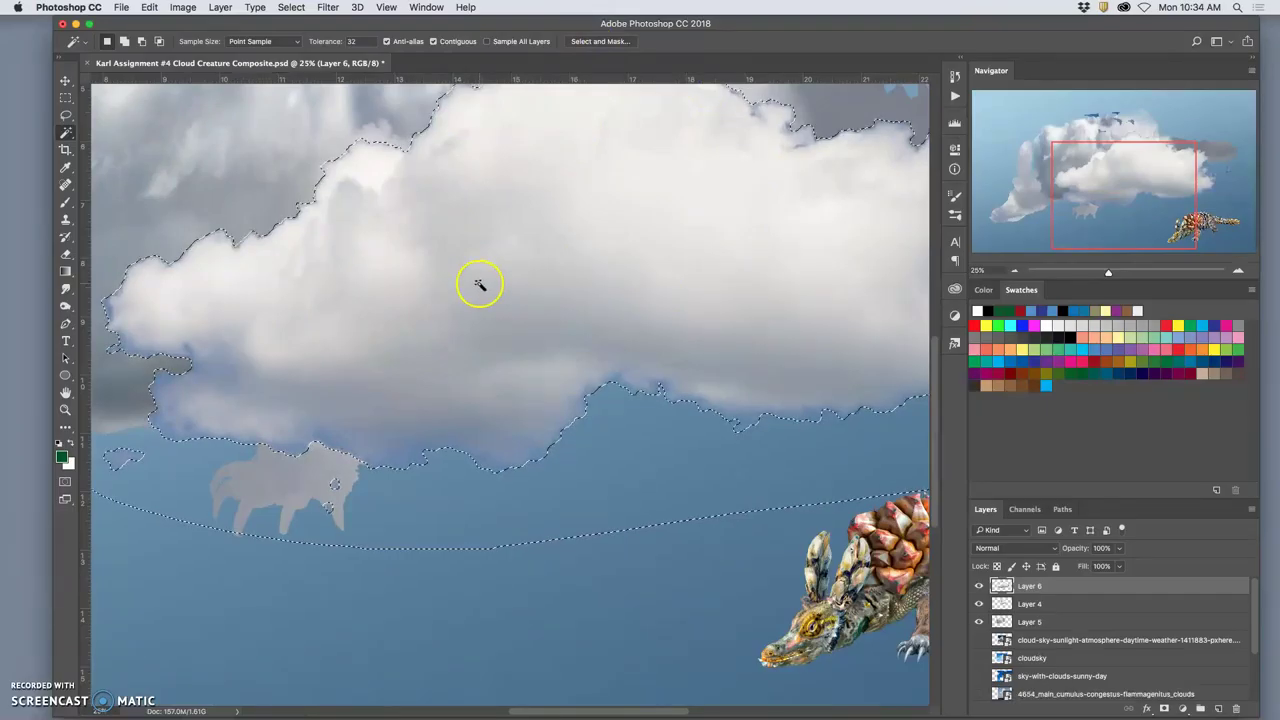
key("super+d")
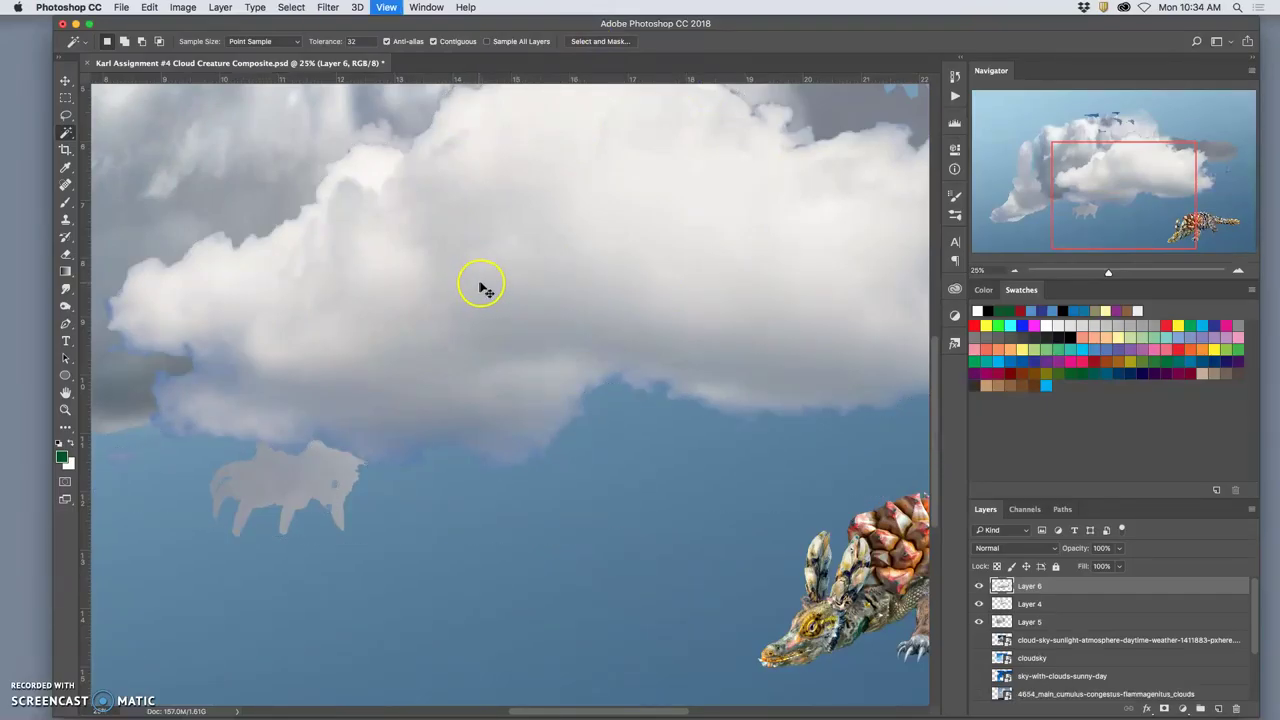
scroll(480, 285, "up", 5)
scroll(491, 288, "down", 10)
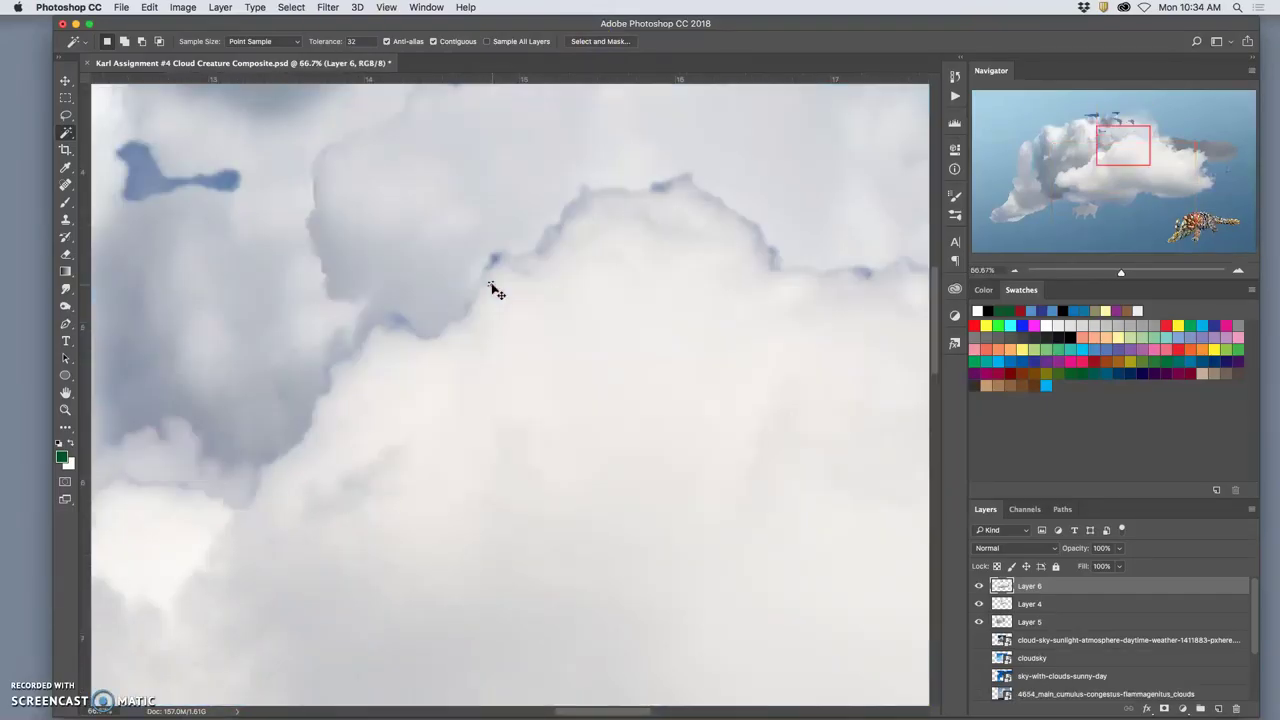
key("super+minus")
key("super+minus")
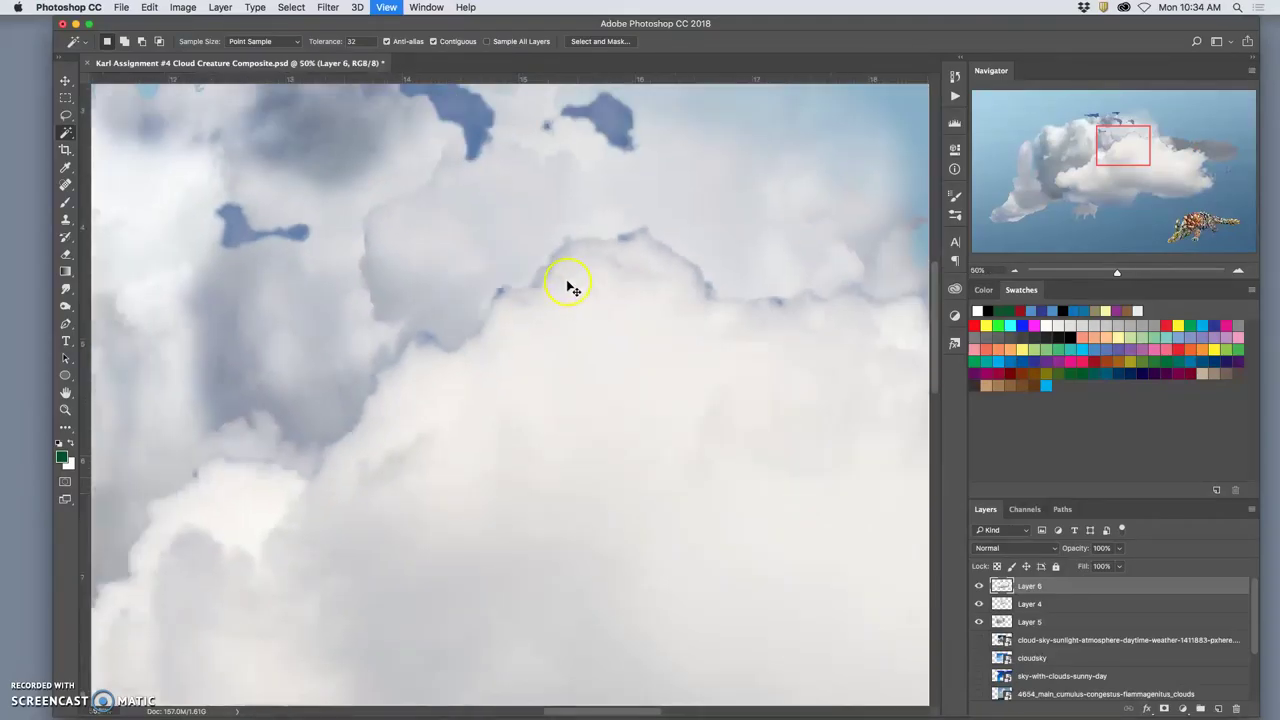
key("super+minus")
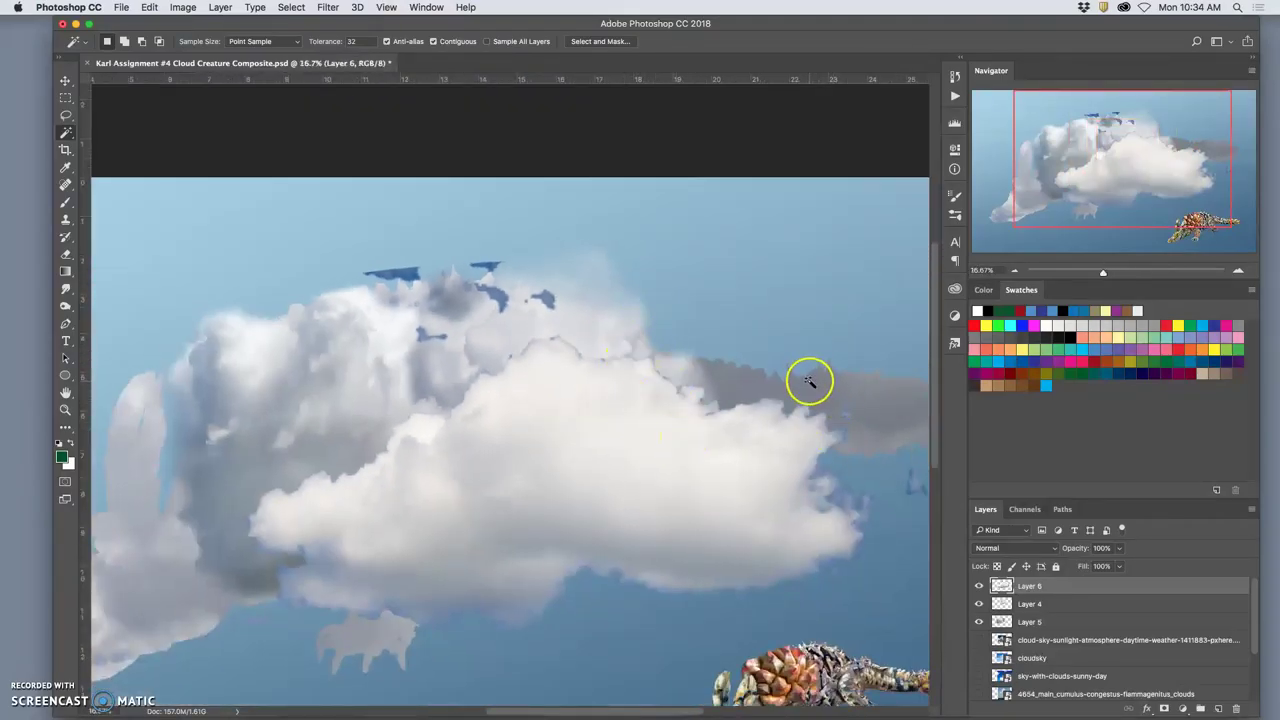
Lasso the leftover blue patches along the cloud top and delete them
scroll(809, 374, "right", 3)
left_click(67, 118)
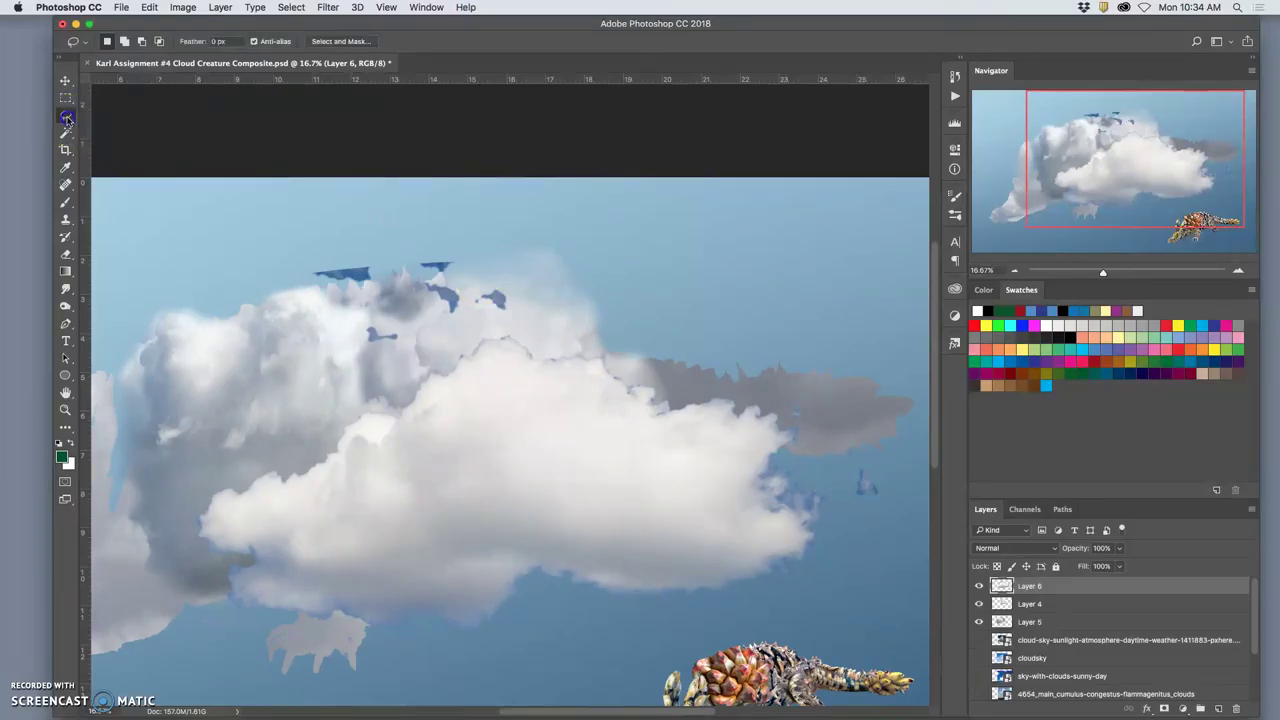
mouse_move(378, 241)
left_mouse_down()
mouse_move(331, 240)
mouse_move(342, 373)
left_mouse_up()
mouse_move(460, 336)
left_mouse_down()
mouse_move(525, 325)
mouse_move(492, 225)
left_mouse_up()
key("Delete")
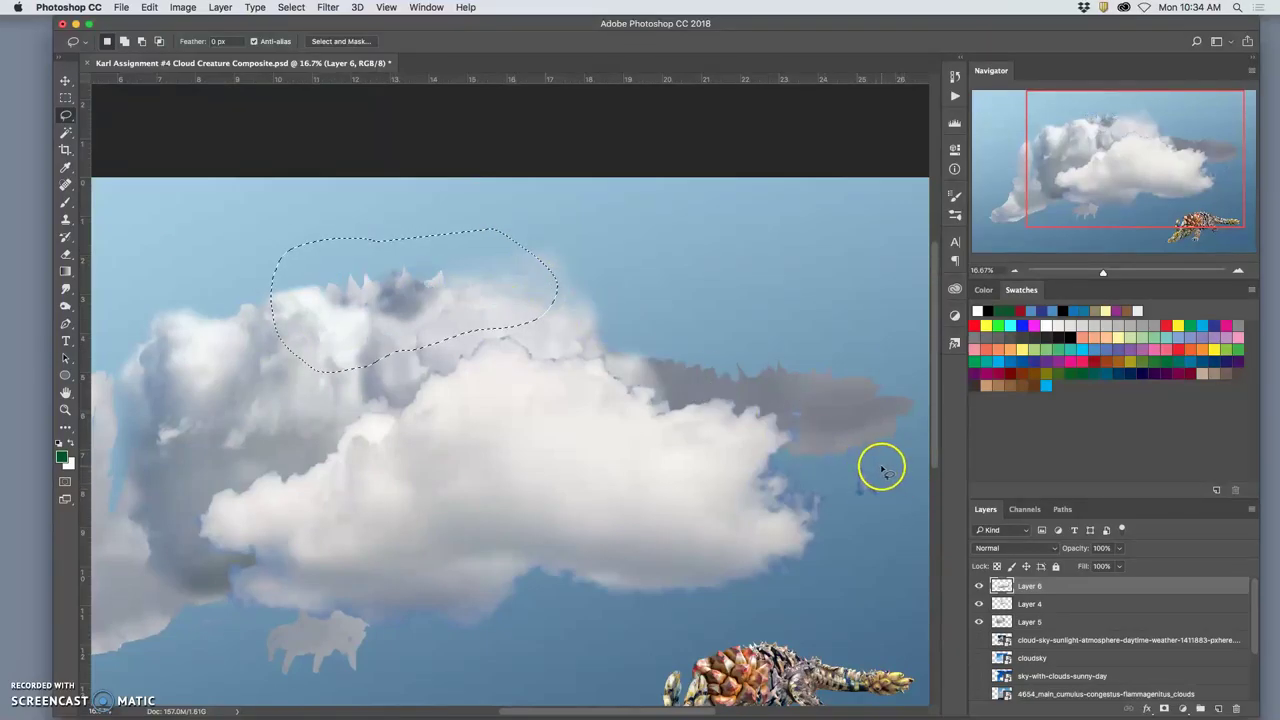
left_click(857, 472)
Lasso and delete the small remaining blue patch, then deselect
left_click_drag(891, 474, 893, 488)
key("Delete")
left_click(862, 534)
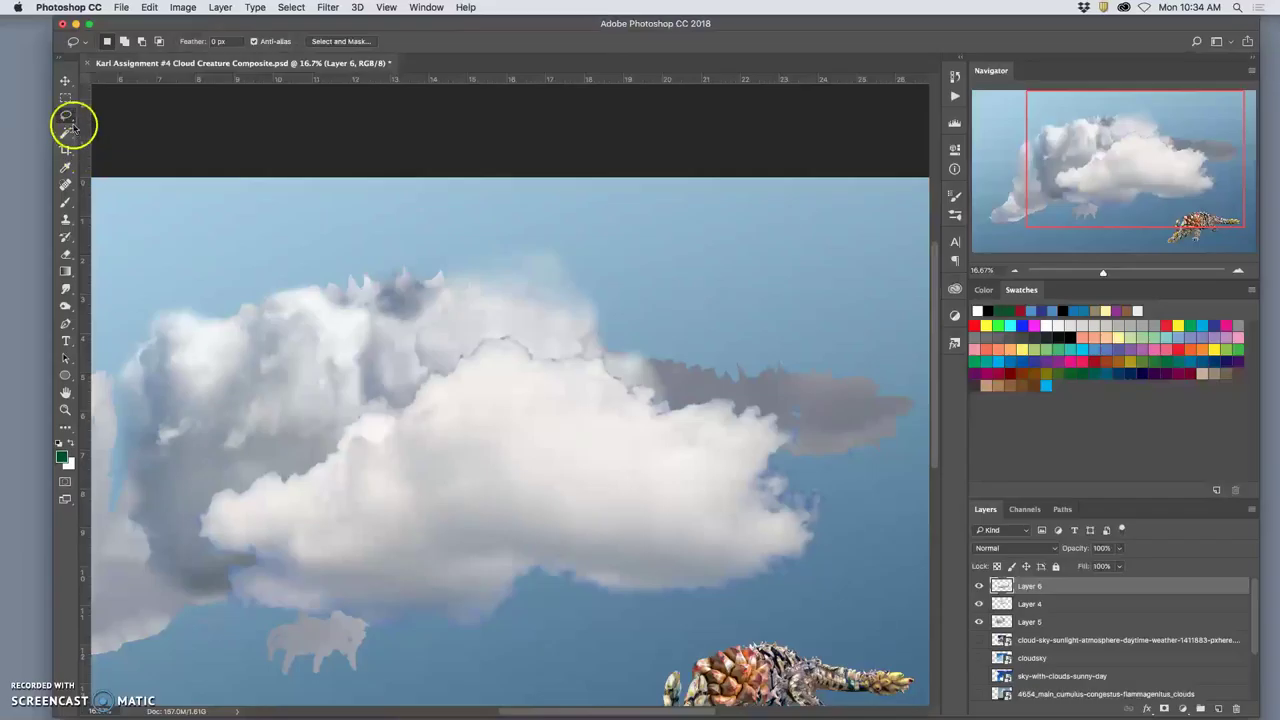
left_click(65, 82)
Flip the Layer 6 cloud horizontally, rotate and shrink it, and place it right of the body
left_click_drag(560, 395, 563, 340)
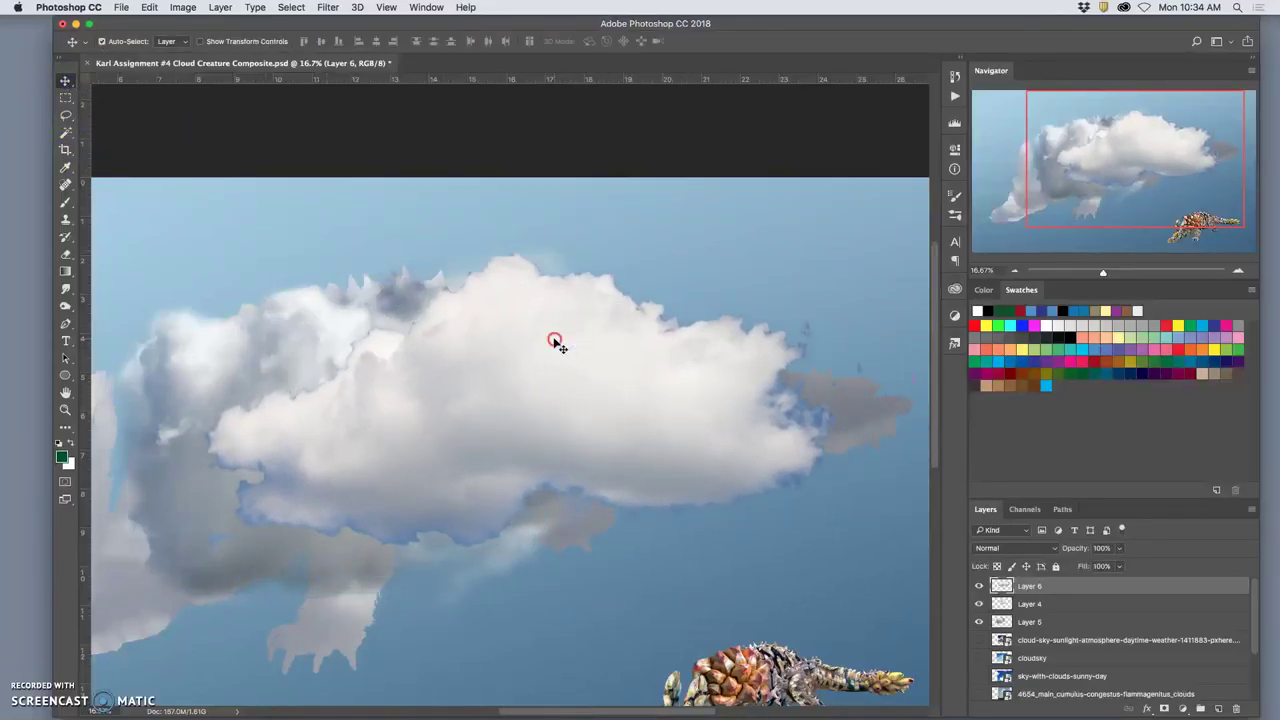
right_click(556, 341)
left_click(558, 343)
key("super+t")
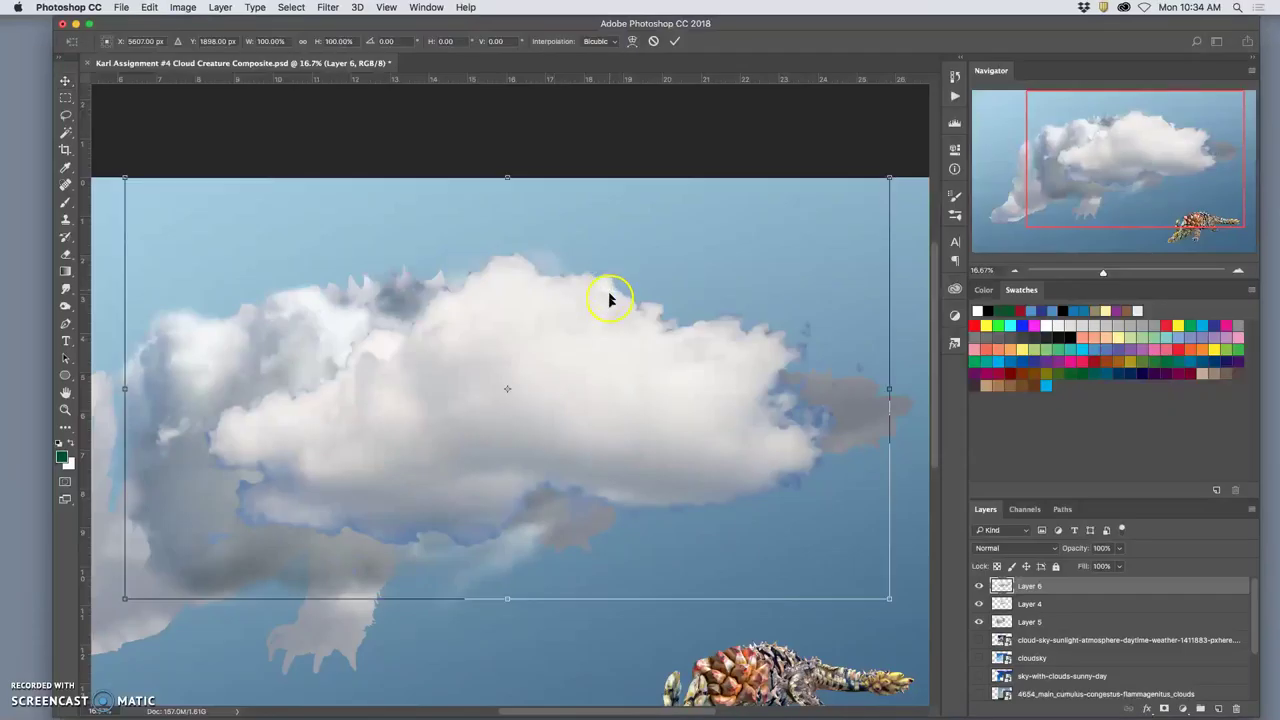
right_click(578, 337)
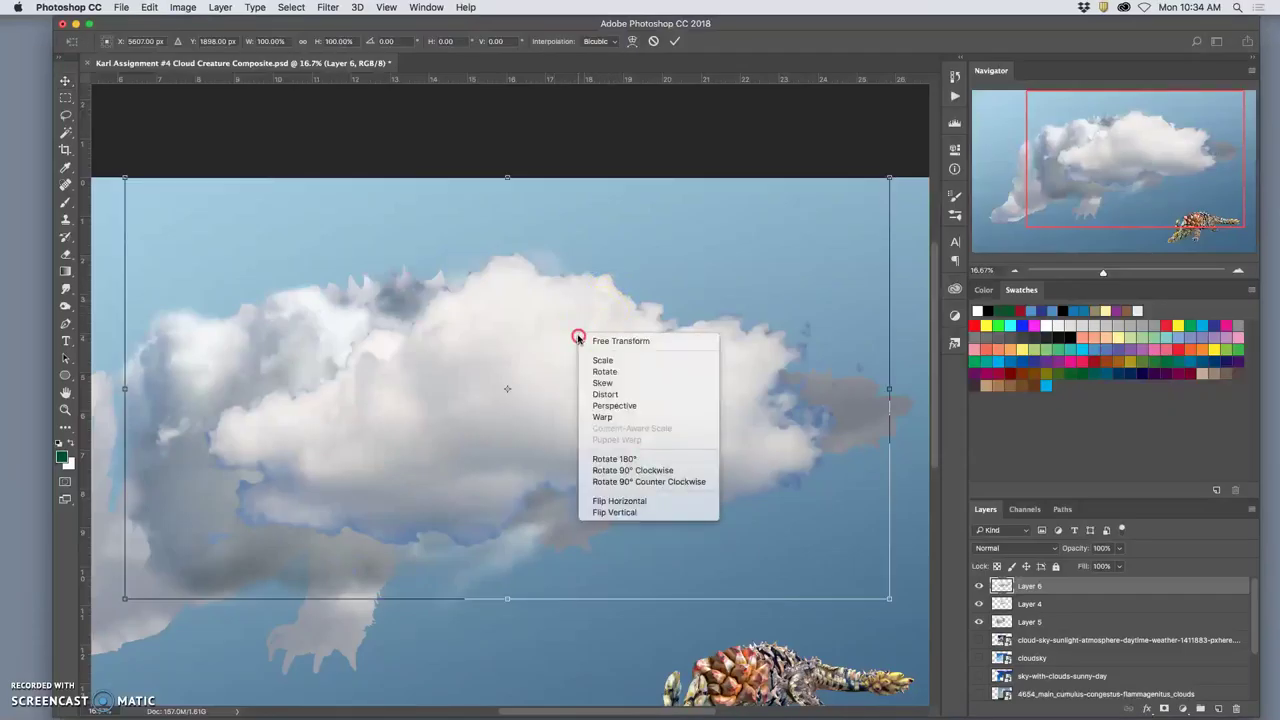
left_click(640, 501)
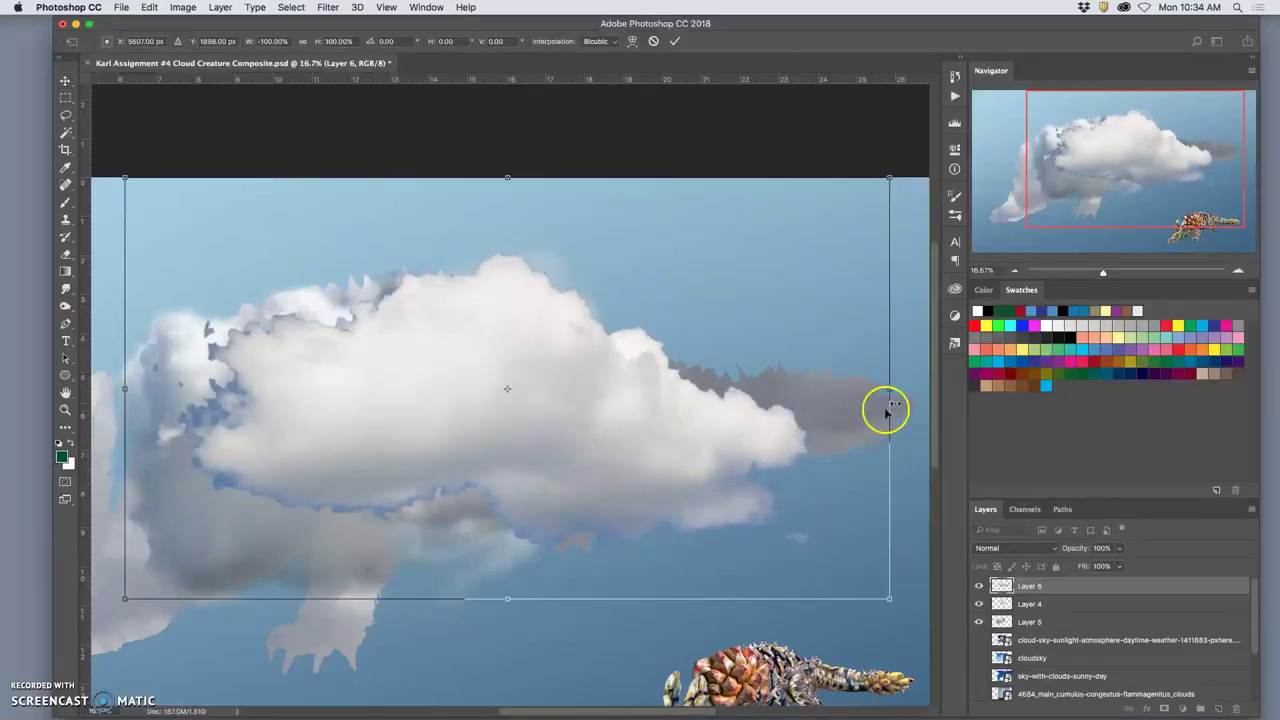
left_click_drag(914, 409, 915, 376)
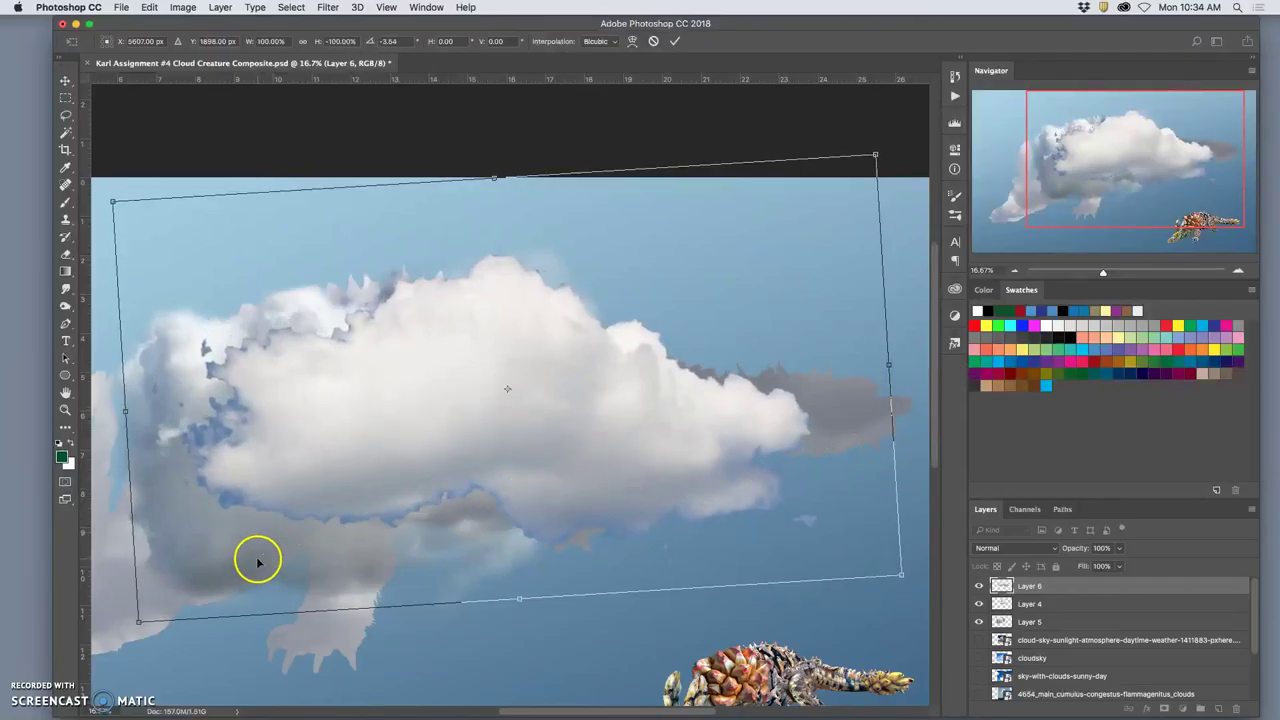
left_click_drag(139, 621, 334, 484)
left_click_drag(489, 380, 650, 410)
Warp the cloud into a tapering tail and commit the transform
right_click(638, 401)
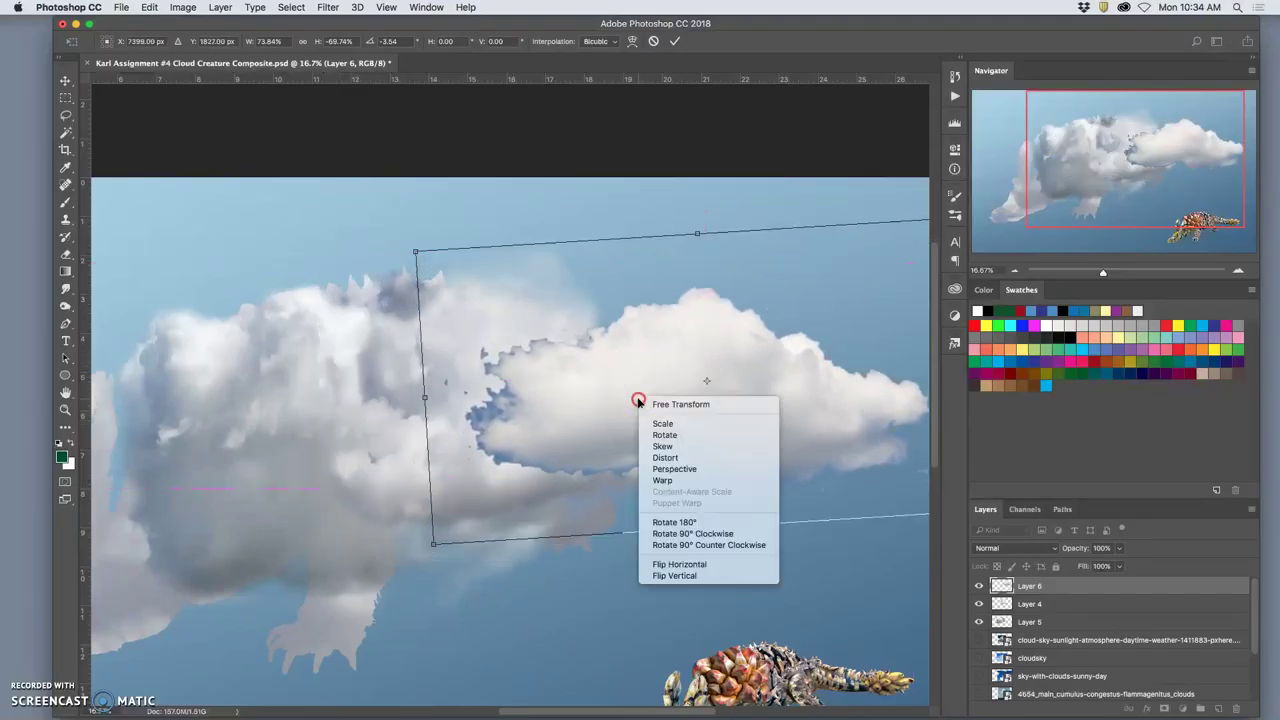
left_click(688, 481)
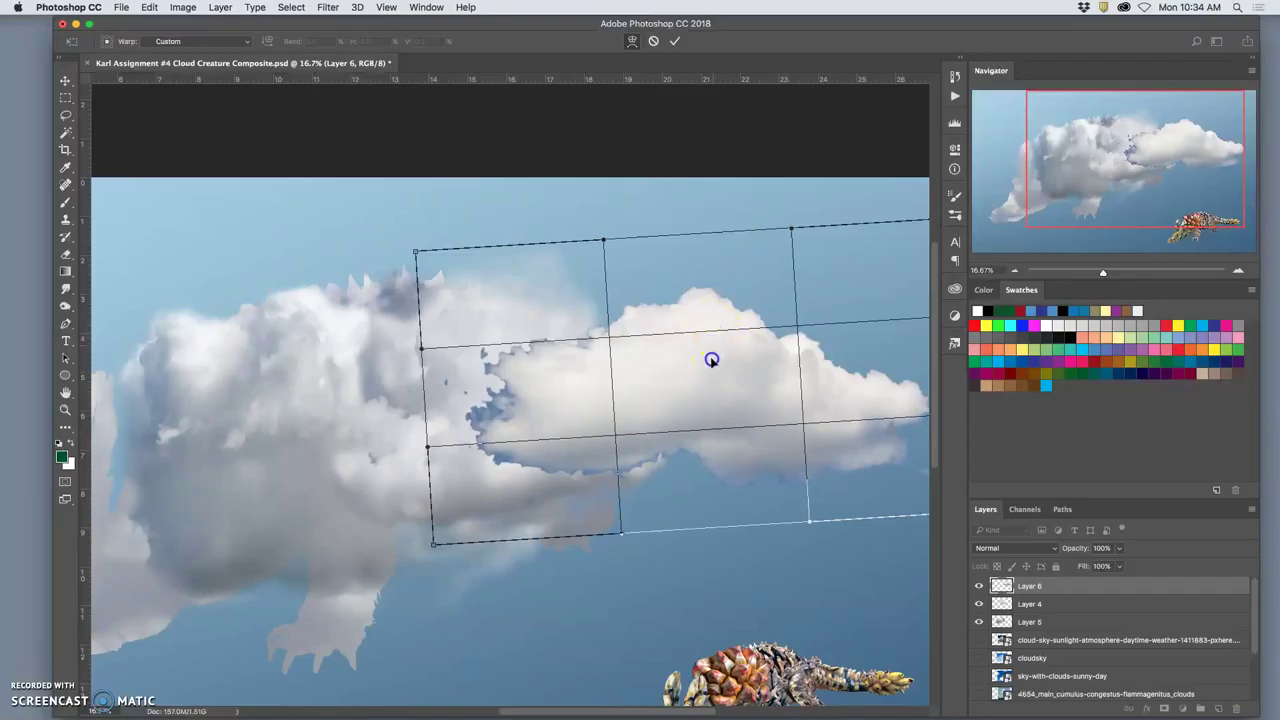
left_click_drag(711, 360, 885, 393)
left_click_drag(620, 385, 569, 334)
left_click_drag(617, 399, 615, 403)
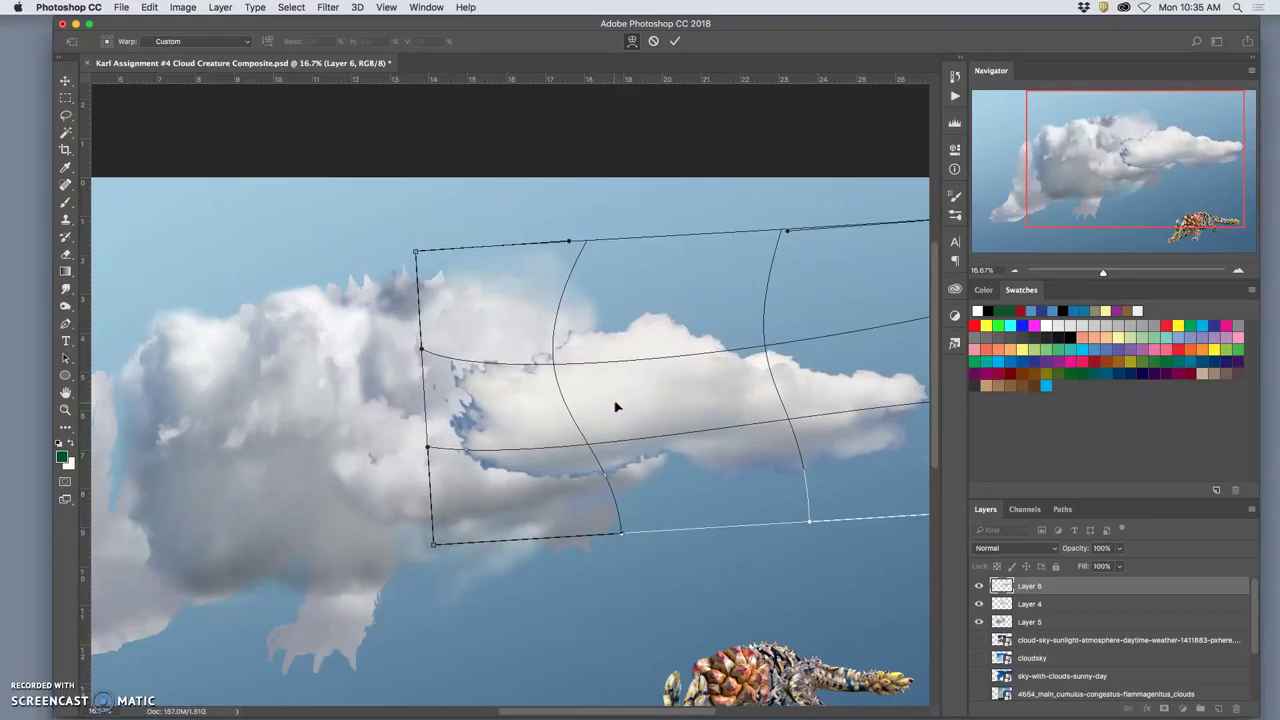
left_click_drag(730, 432, 757, 436)
double_click(755, 437)
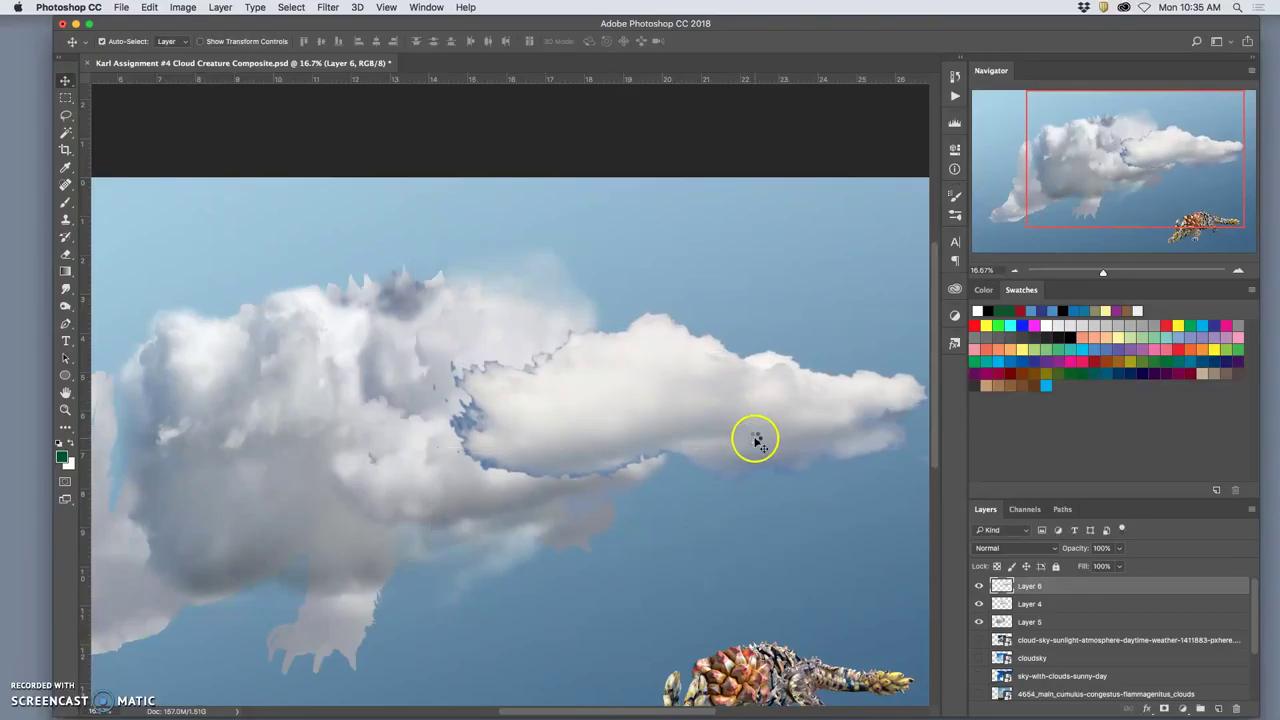
Test Layer 6's opacity, keep it at 100%, nudge the tail slightly, then select the 35% Eraser
left_click(1119, 548)
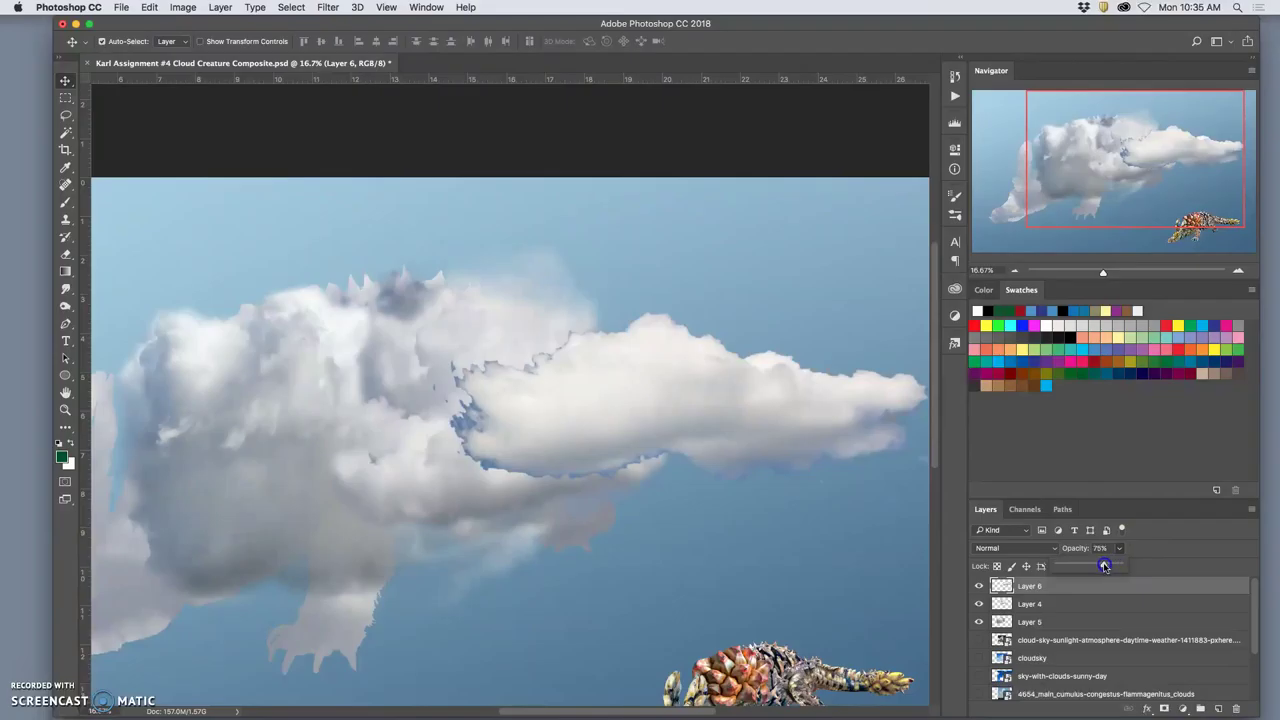
left_click_drag(1104, 566, 1155, 564)
mouse_move(688, 381)
left_mouse_down()
mouse_move(617, 369)
mouse_move(611, 426)
mouse_move(680, 376)
left_mouse_up()
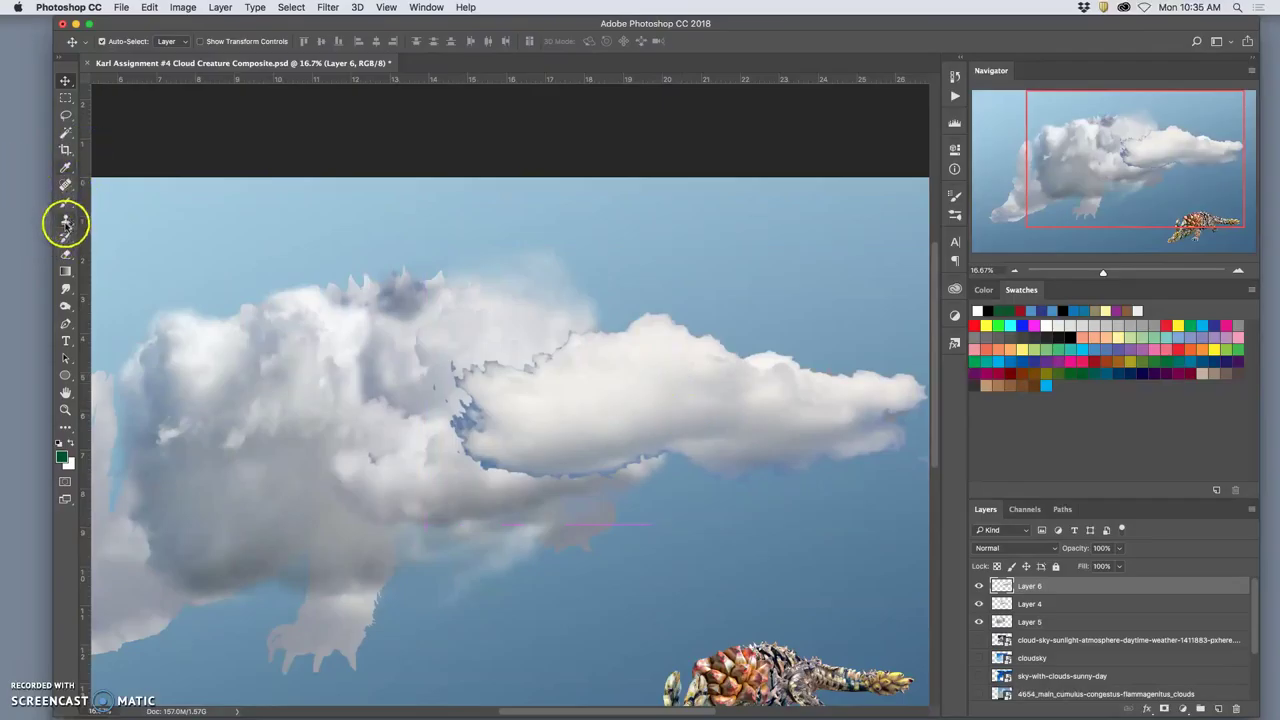
left_click(65, 254)
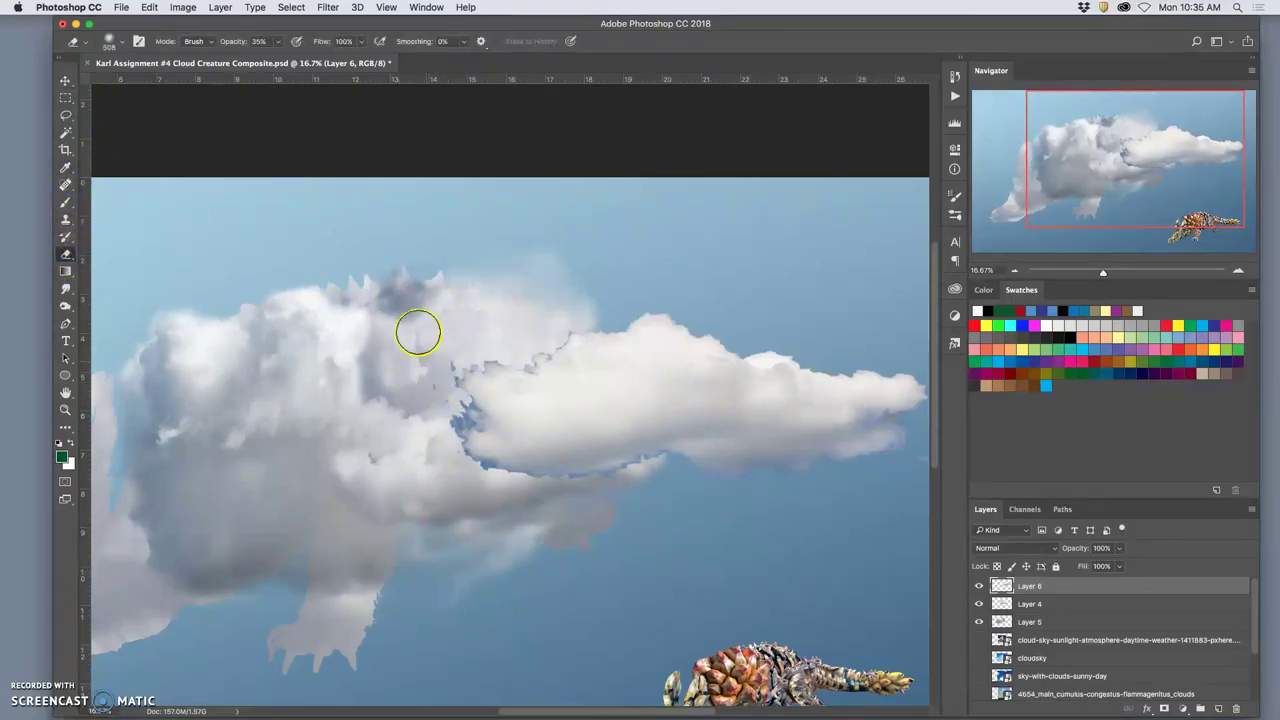